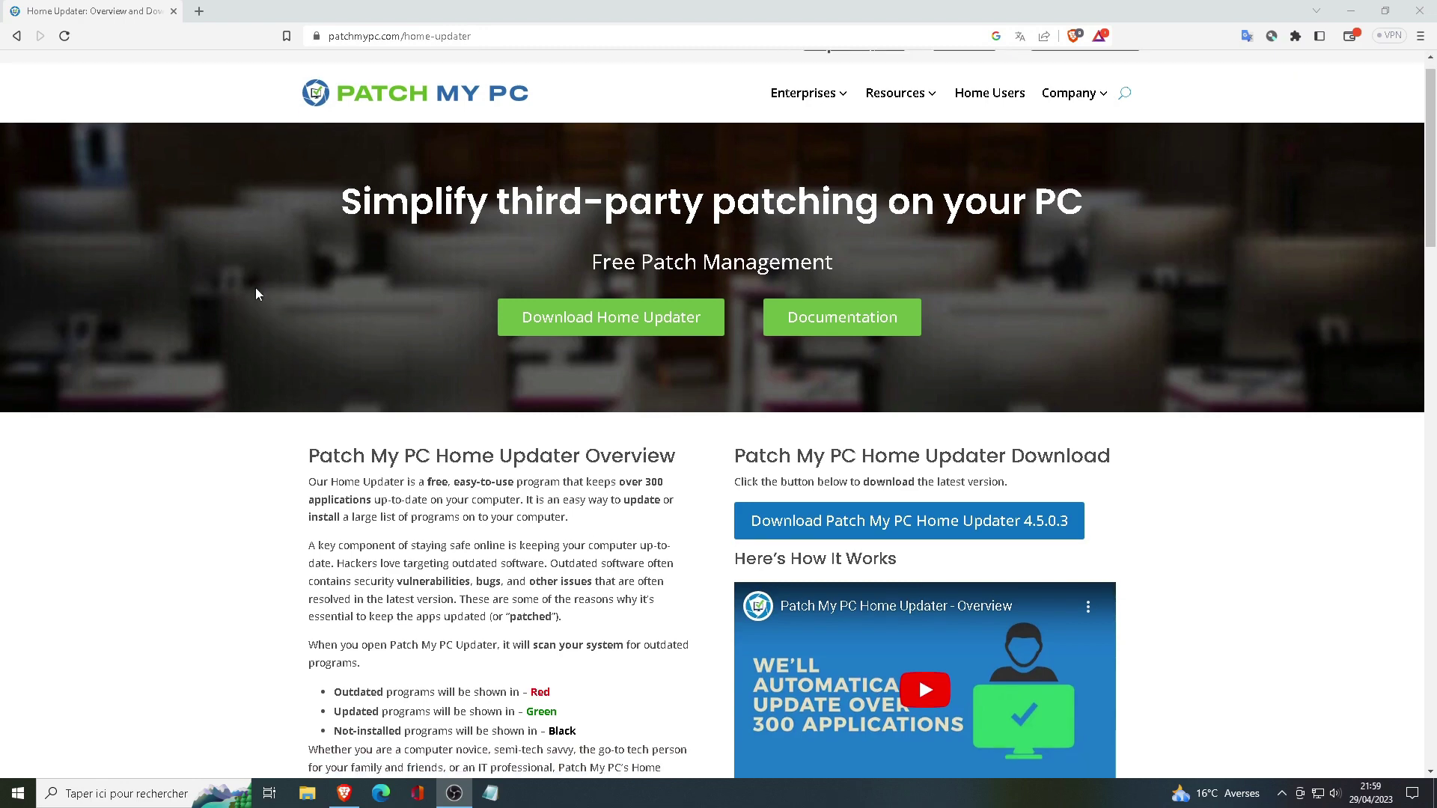
Translate the Patch My PC Home Updater page into French.
{"action": "scroll", "coordinate": [255, 287], "scroll_direction": "down", "scroll_amount": 1}
{"action": "right_click", "coordinate": [275, 447]}
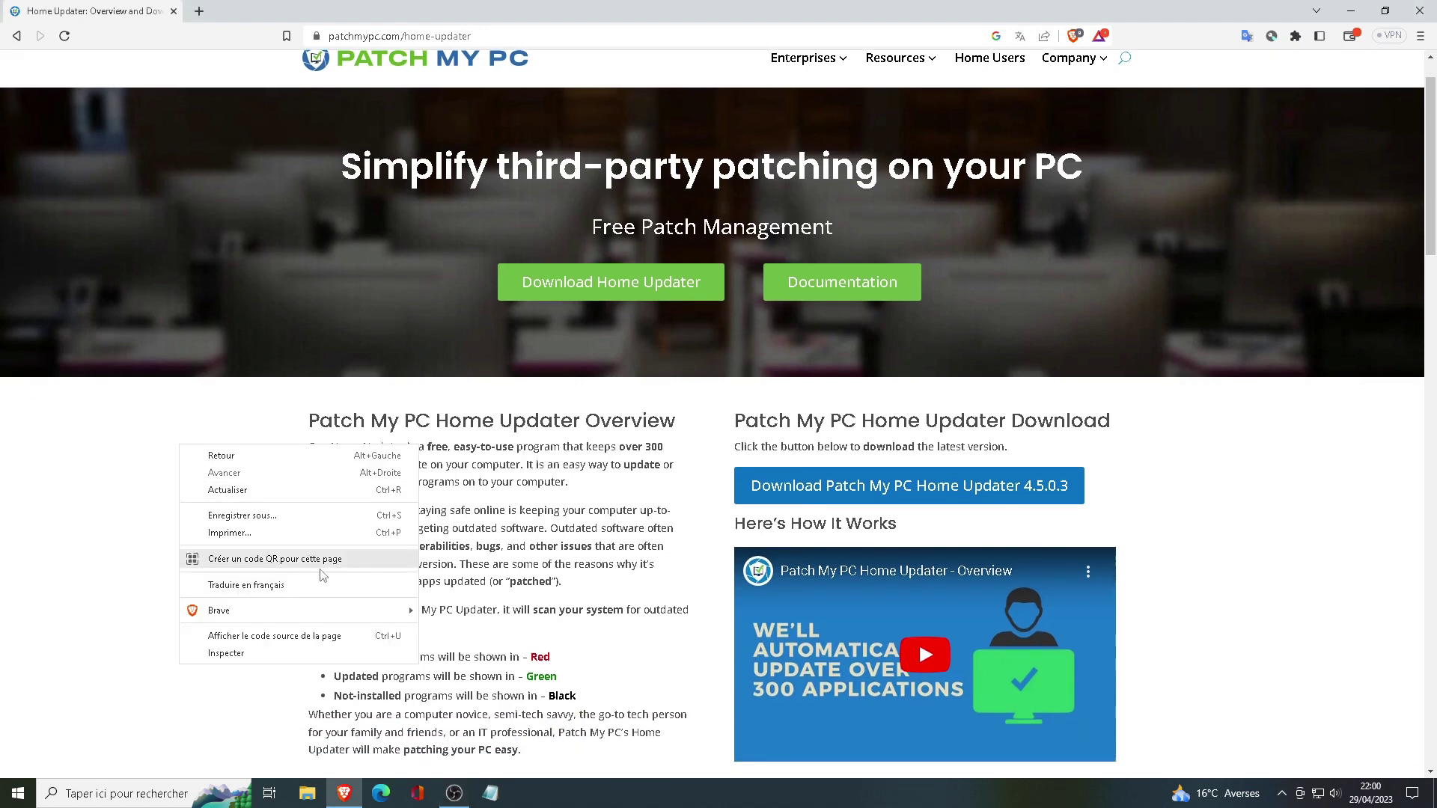
{"action": "left_click", "coordinate": [298, 586]}
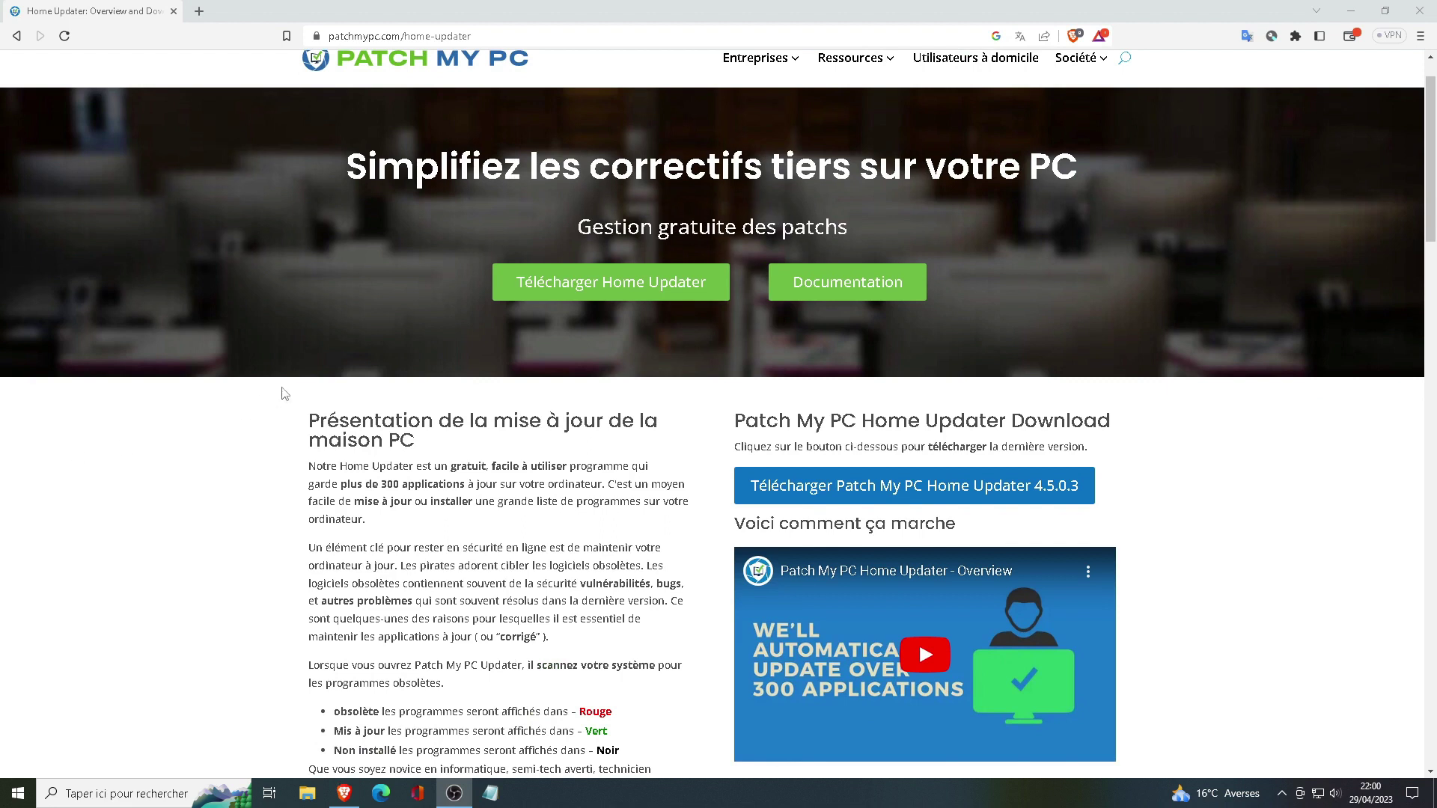
Read the Home Updater overview, highlighting the paragraphs on outdated software and the list of program status colours.
{"action": "scroll", "coordinate": [315, 433], "scroll_direction": "down", "scroll_amount": 2}
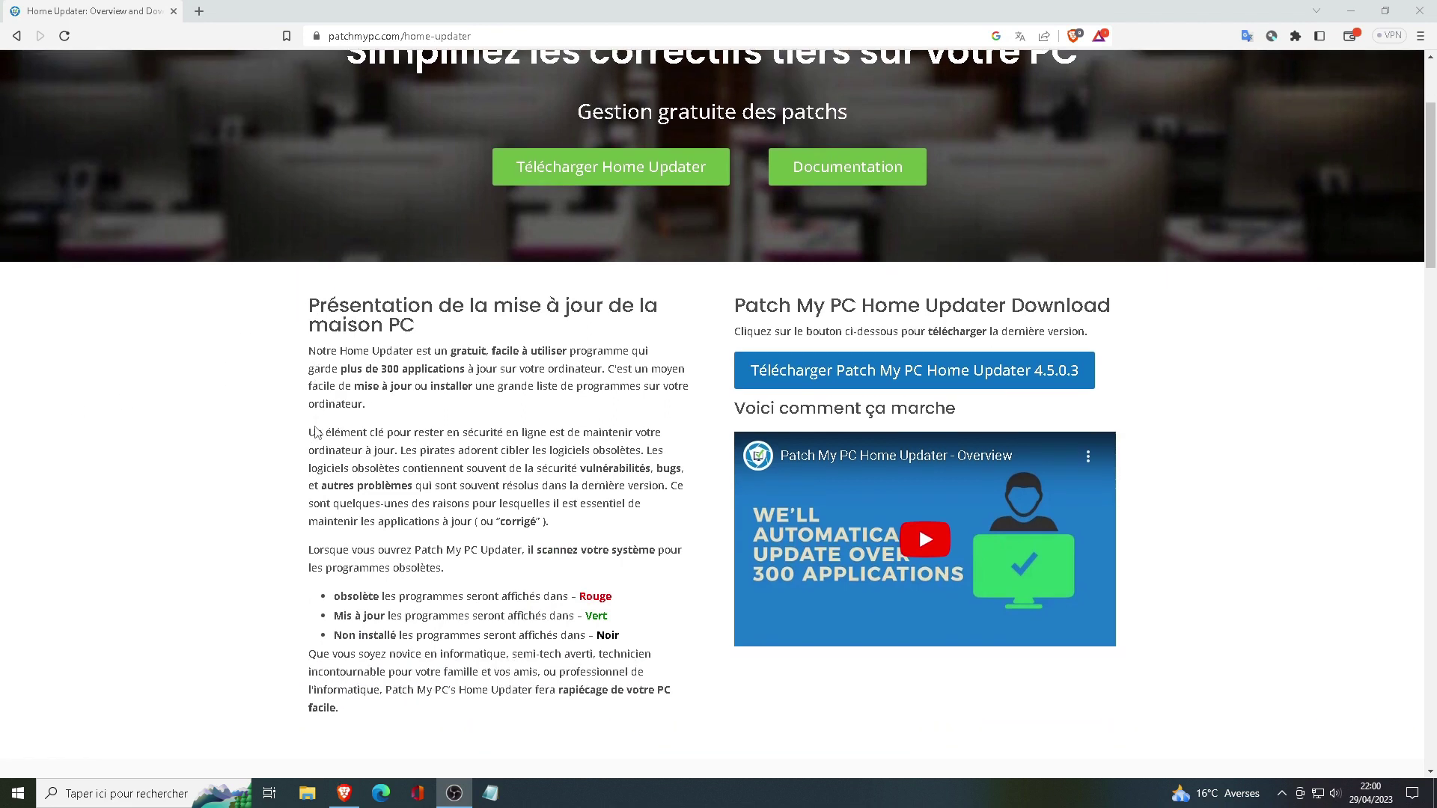
{"action": "left_click_drag", "start_coordinate": [309, 346], "coordinate": [526, 410]}
{"action": "left_click", "coordinate": [348, 428]}
{"action": "left_click_drag", "start_coordinate": [310, 432], "coordinate": [652, 522]}
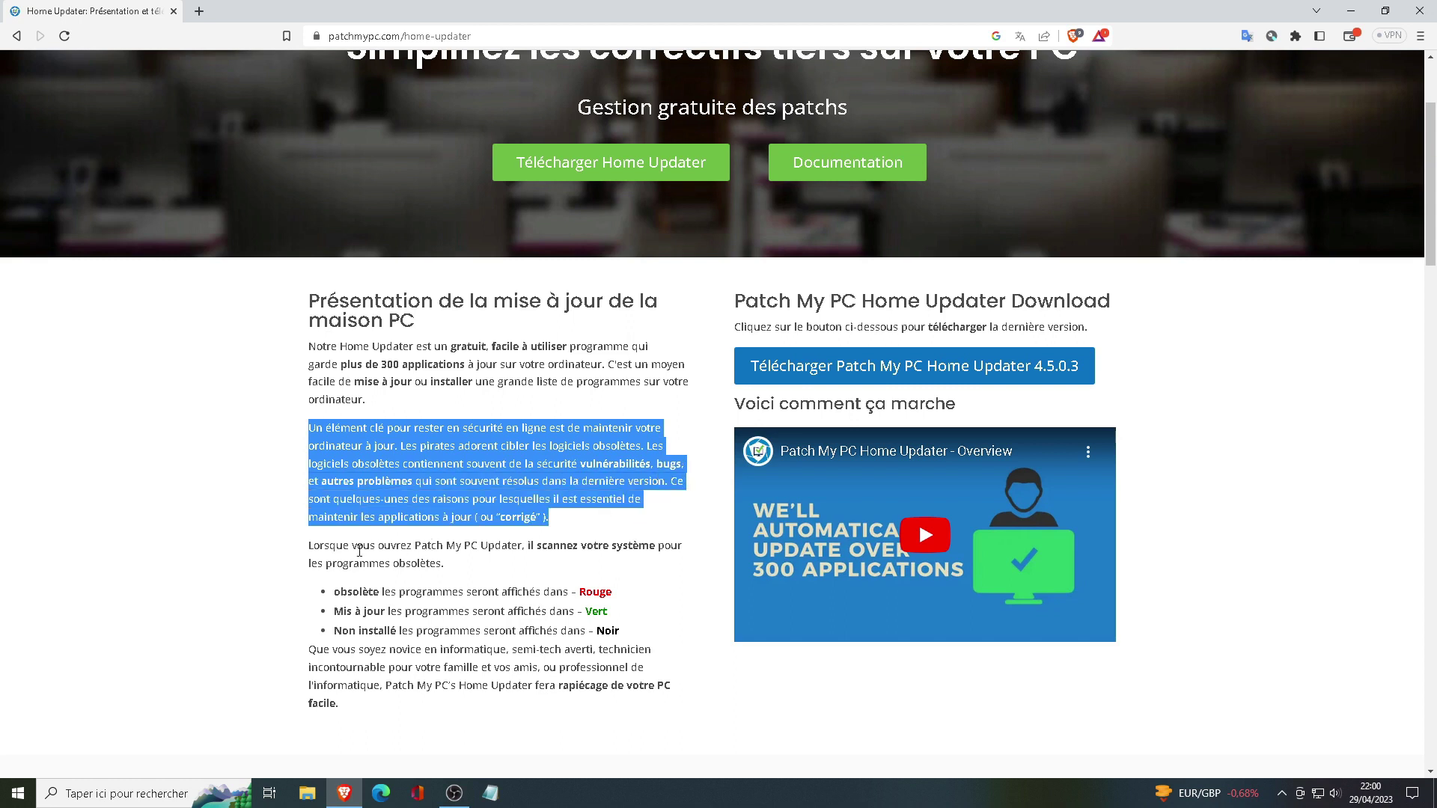
{"action": "left_click", "coordinate": [239, 555]}
{"action": "scroll", "coordinate": [239, 558], "scroll_direction": "down", "scroll_amount": 2}
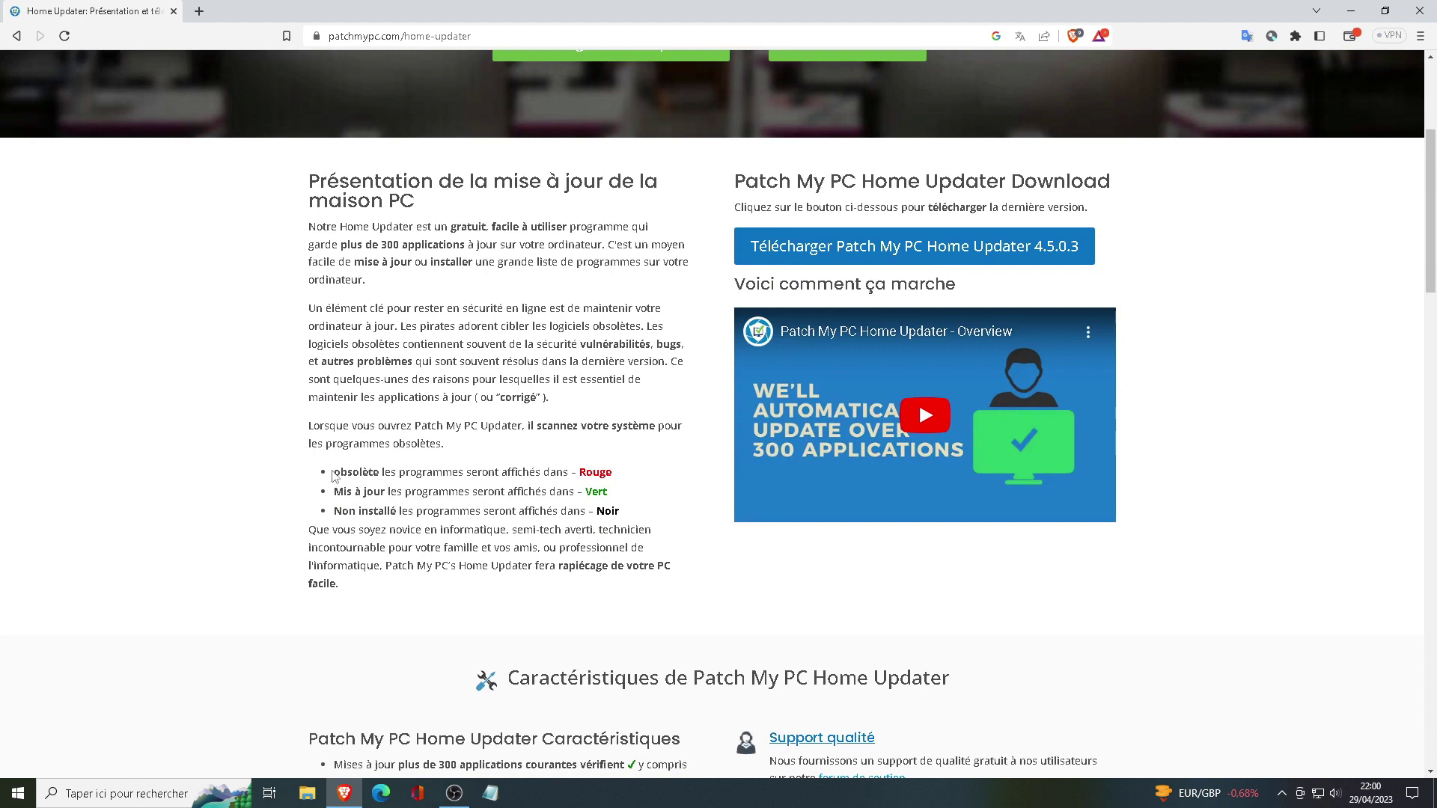
{"action": "left_click_drag", "start_coordinate": [334, 472], "coordinate": [621, 492]}
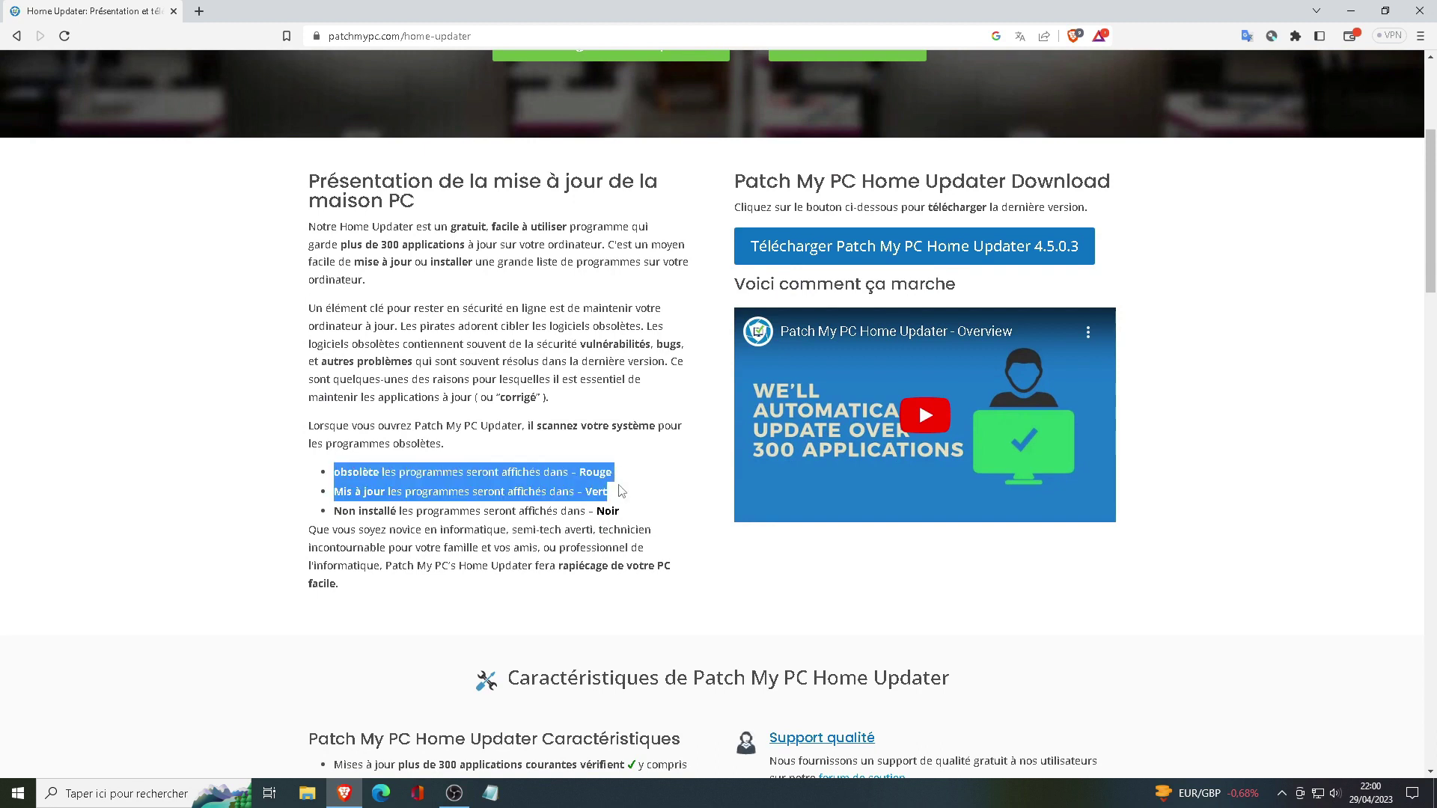
{"action": "left_click_drag", "start_coordinate": [620, 492], "coordinate": [627, 512]}
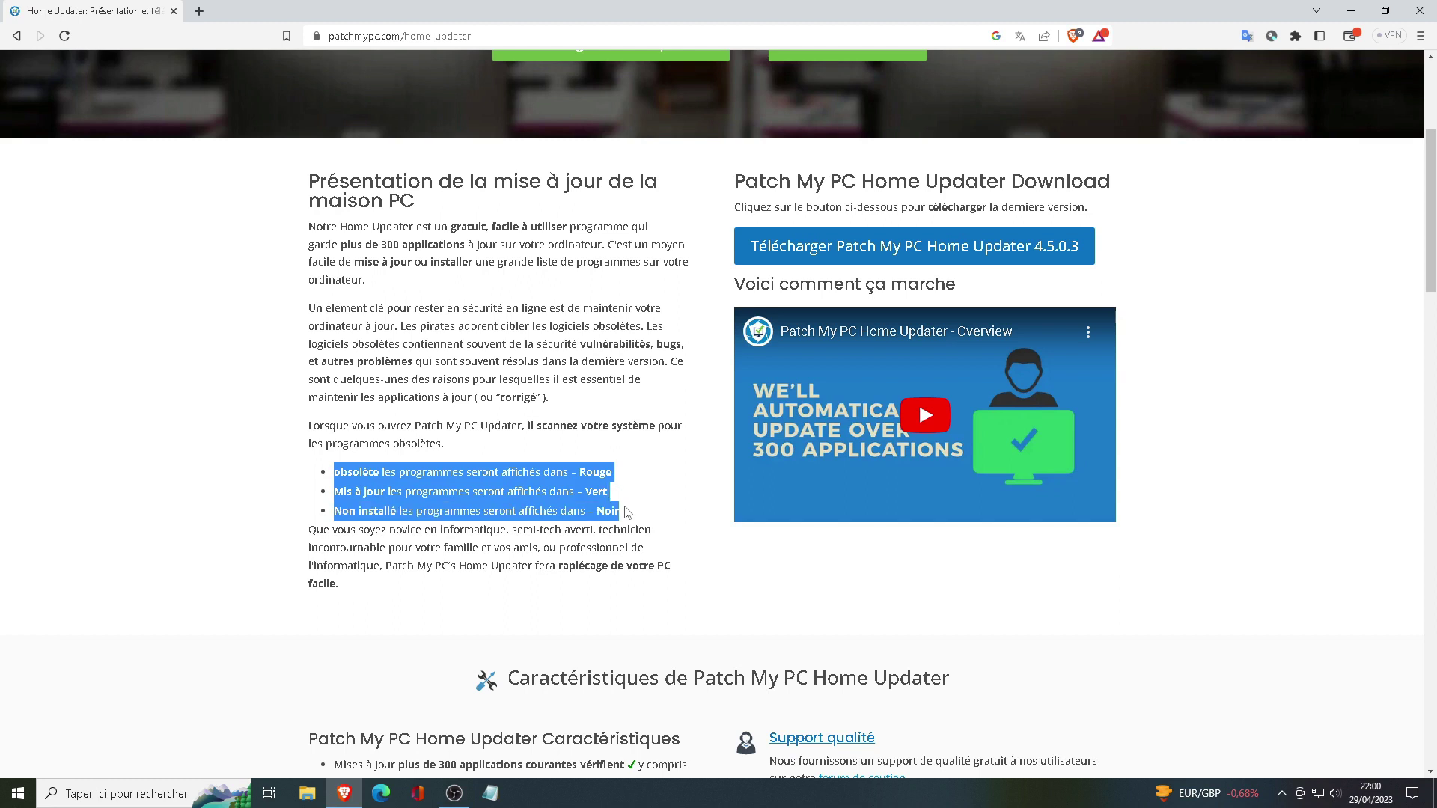
{"action": "left_click", "coordinate": [586, 530]}
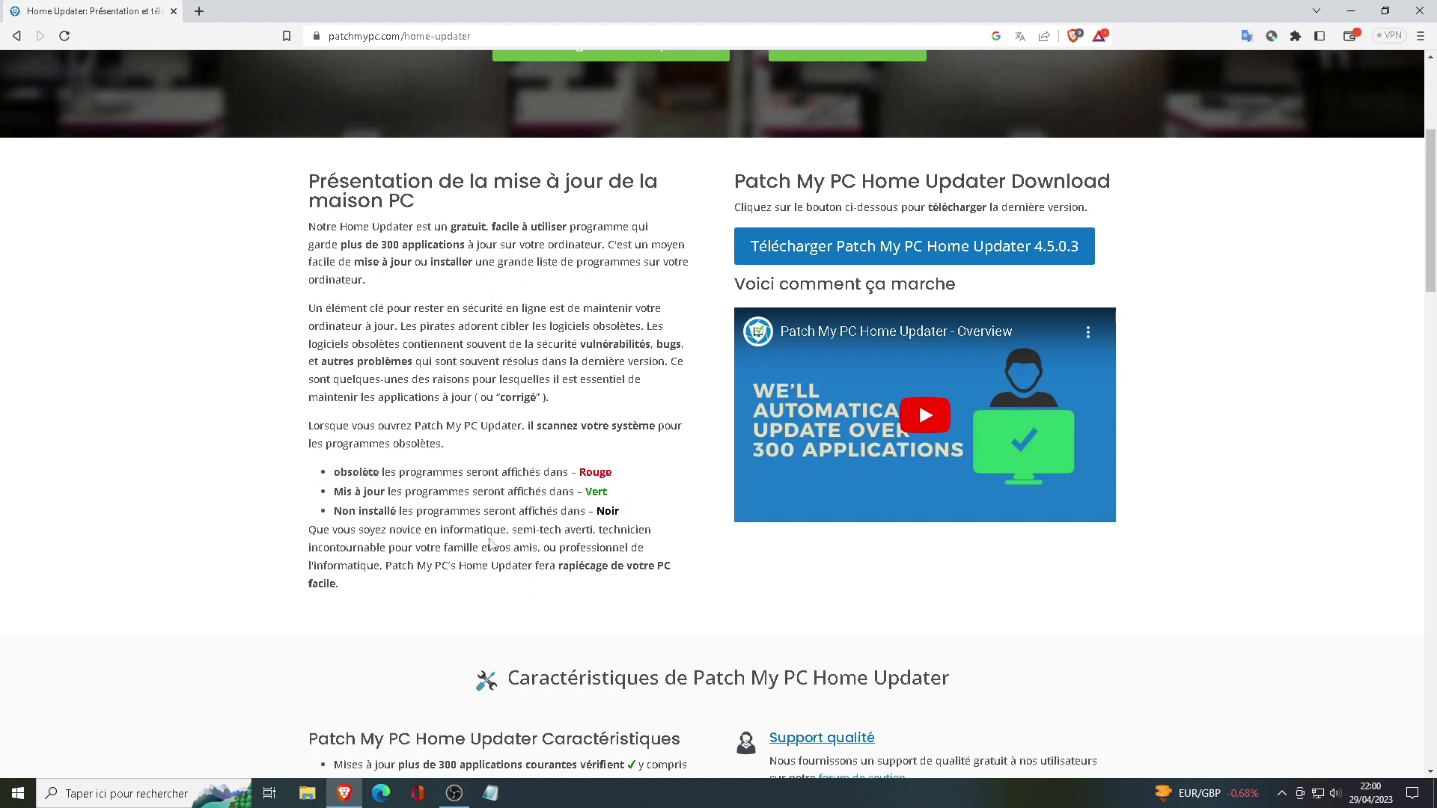
Read the first Home Updater features, highlighting the entries from supported applications through silent installation to the user interface.
{"action": "scroll", "coordinate": [489, 539], "scroll_direction": "down", "scroll_amount": 3}
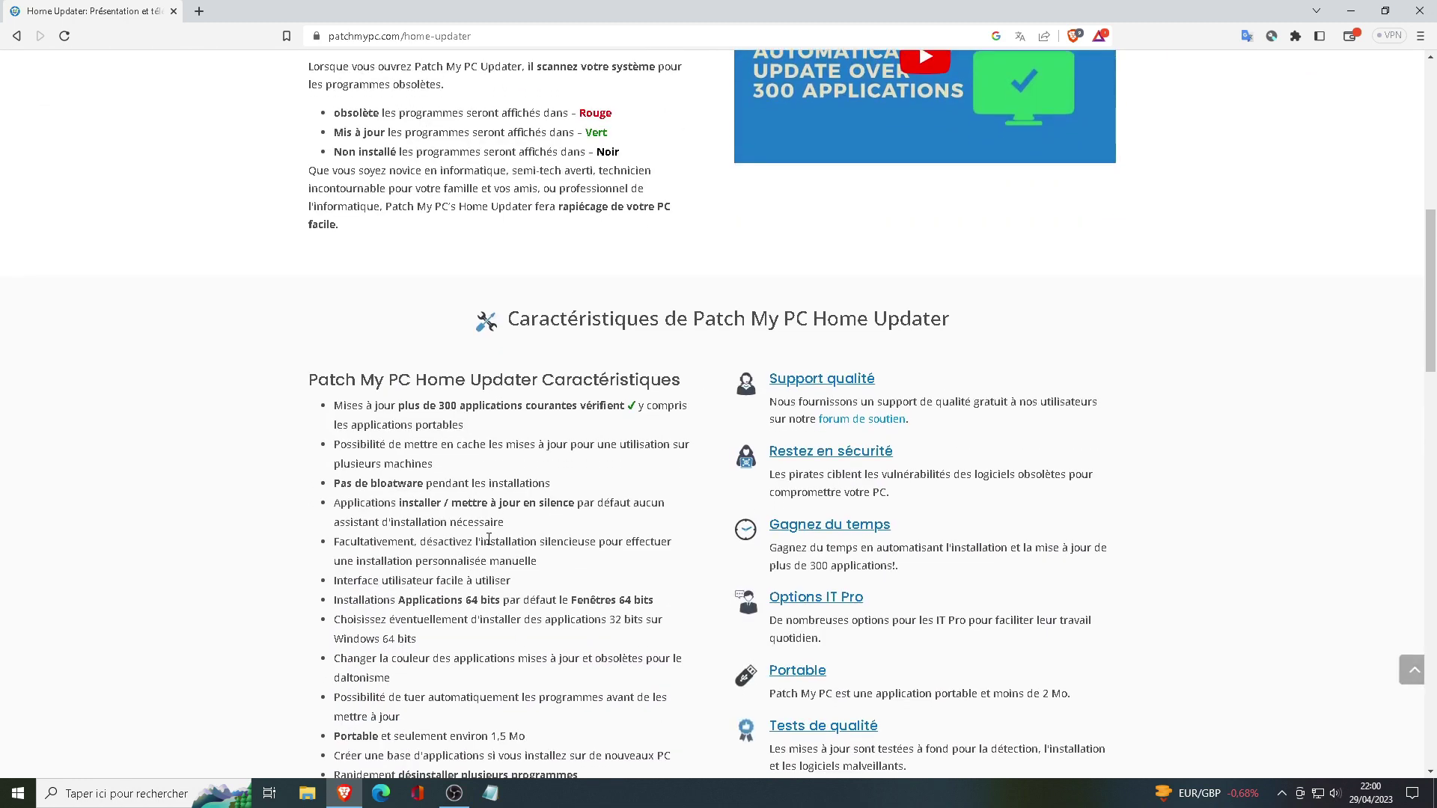
{"action": "scroll", "coordinate": [407, 381], "scroll_direction": "down", "scroll_amount": 1}
{"action": "left_click_drag", "start_coordinate": [398, 344], "coordinate": [609, 347]}
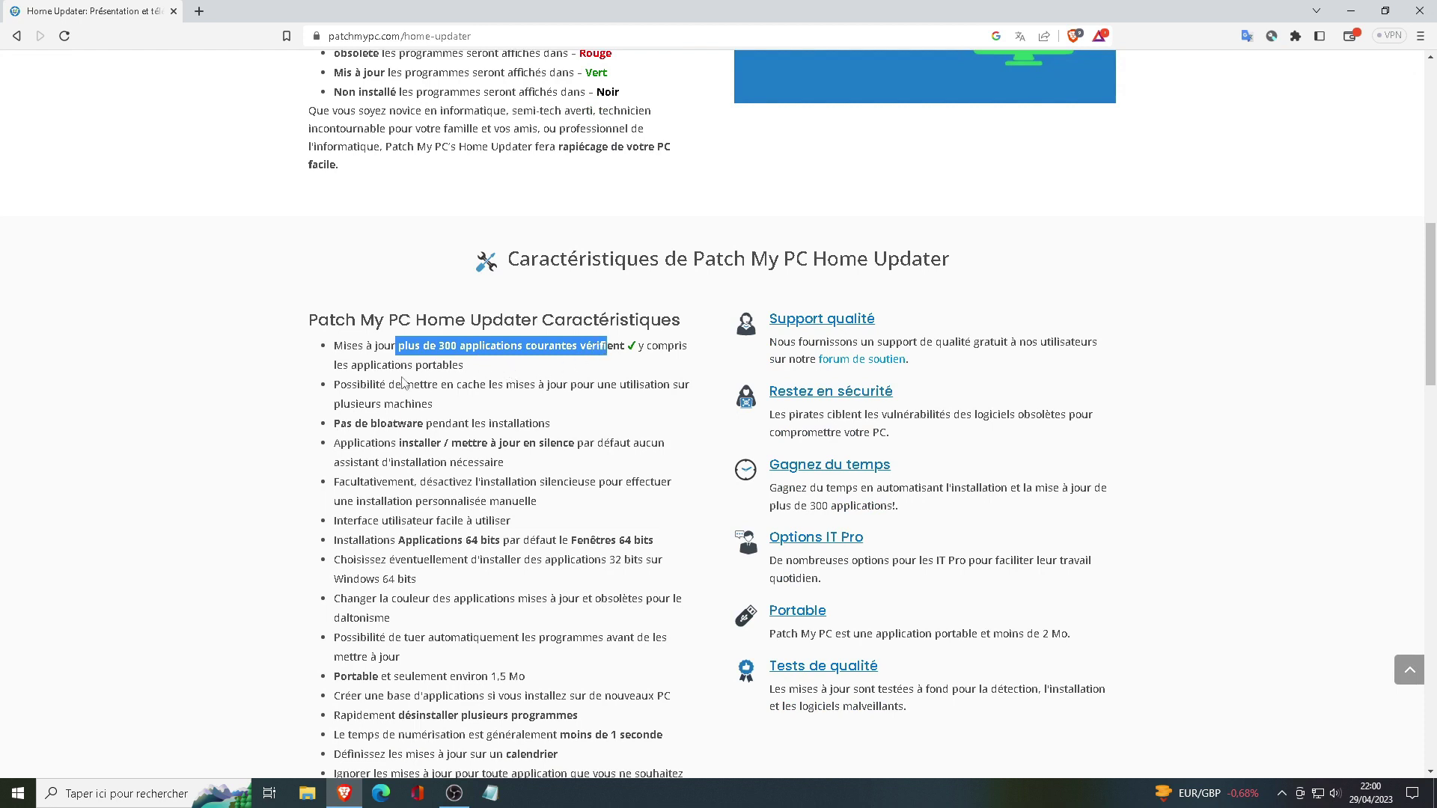
{"action": "left_click_drag", "start_coordinate": [334, 385], "coordinate": [625, 408]}
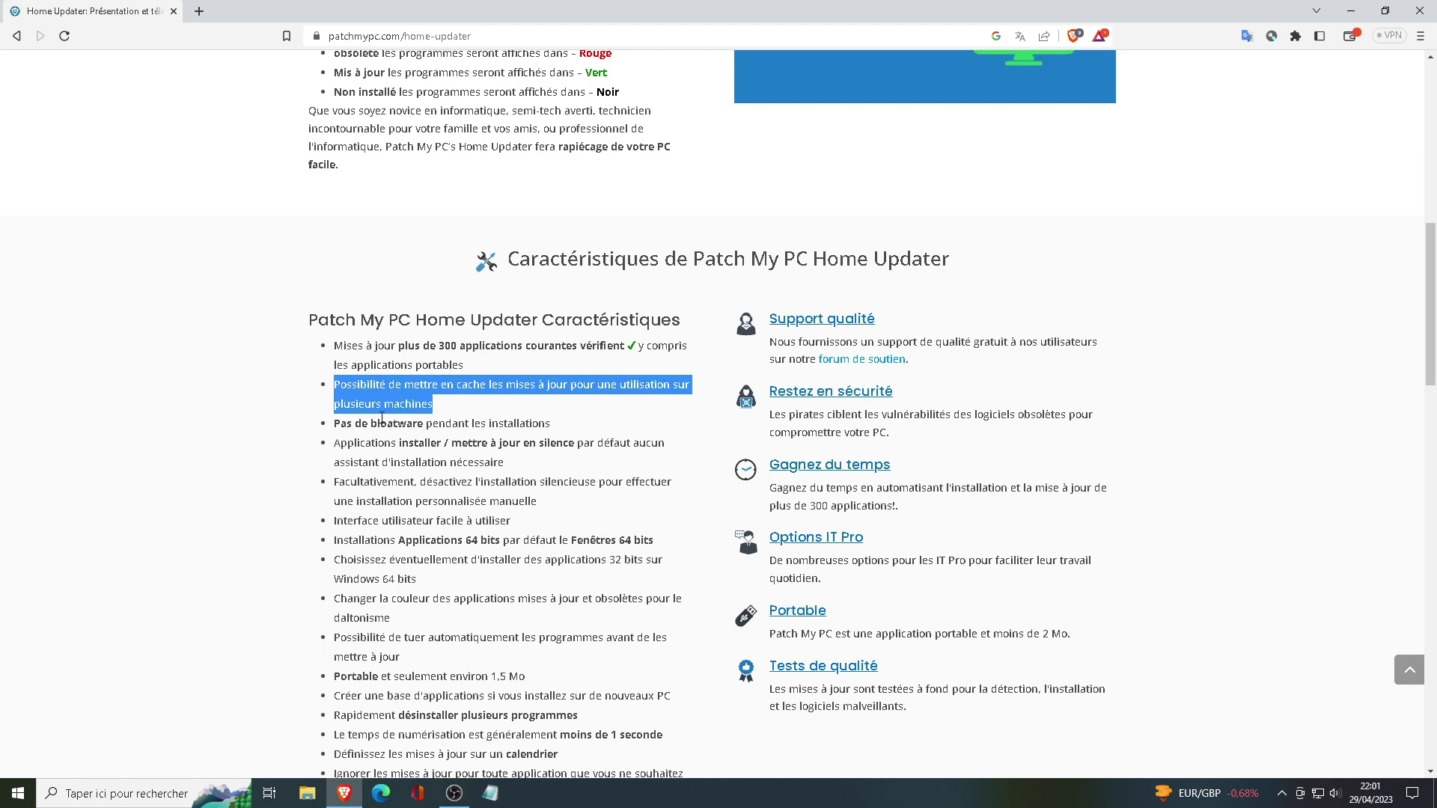
{"action": "left_click_drag", "start_coordinate": [335, 427], "coordinate": [562, 428]}
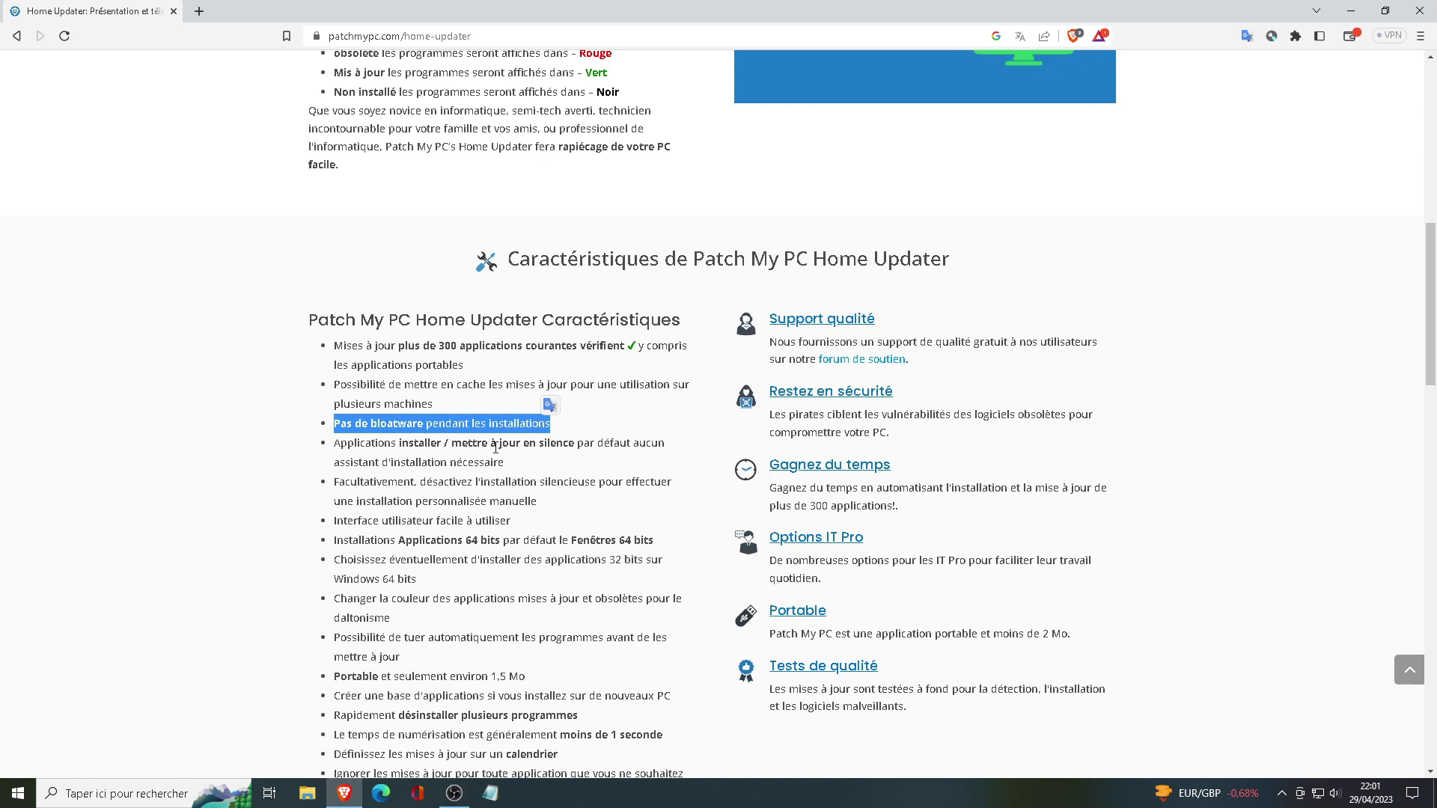
{"action": "left_click", "coordinate": [366, 448]}
{"action": "left_click_drag", "start_coordinate": [334, 444], "coordinate": [567, 462]}
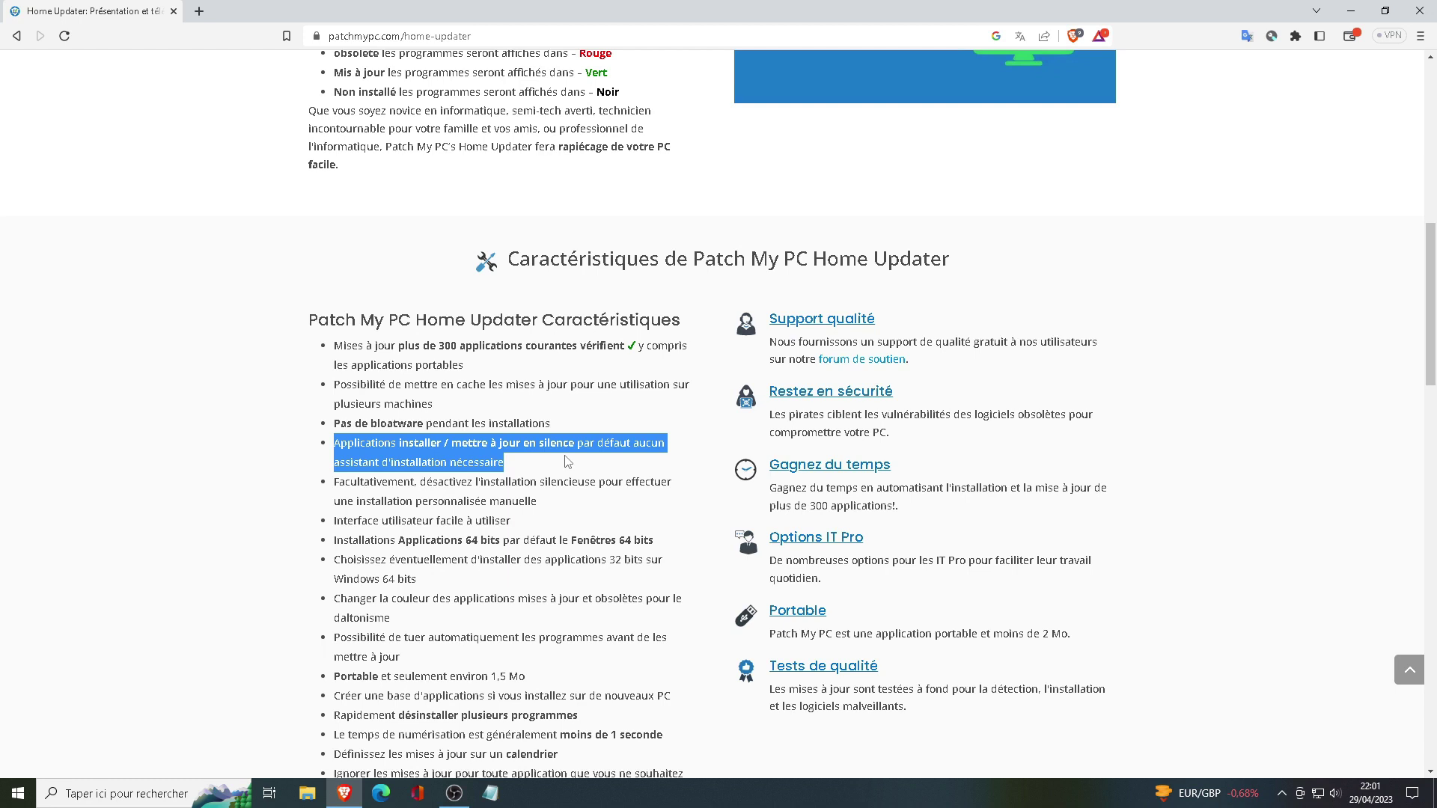
{"action": "left_click", "coordinate": [443, 482]}
{"action": "left_click_drag", "start_coordinate": [341, 479], "coordinate": [592, 510]}
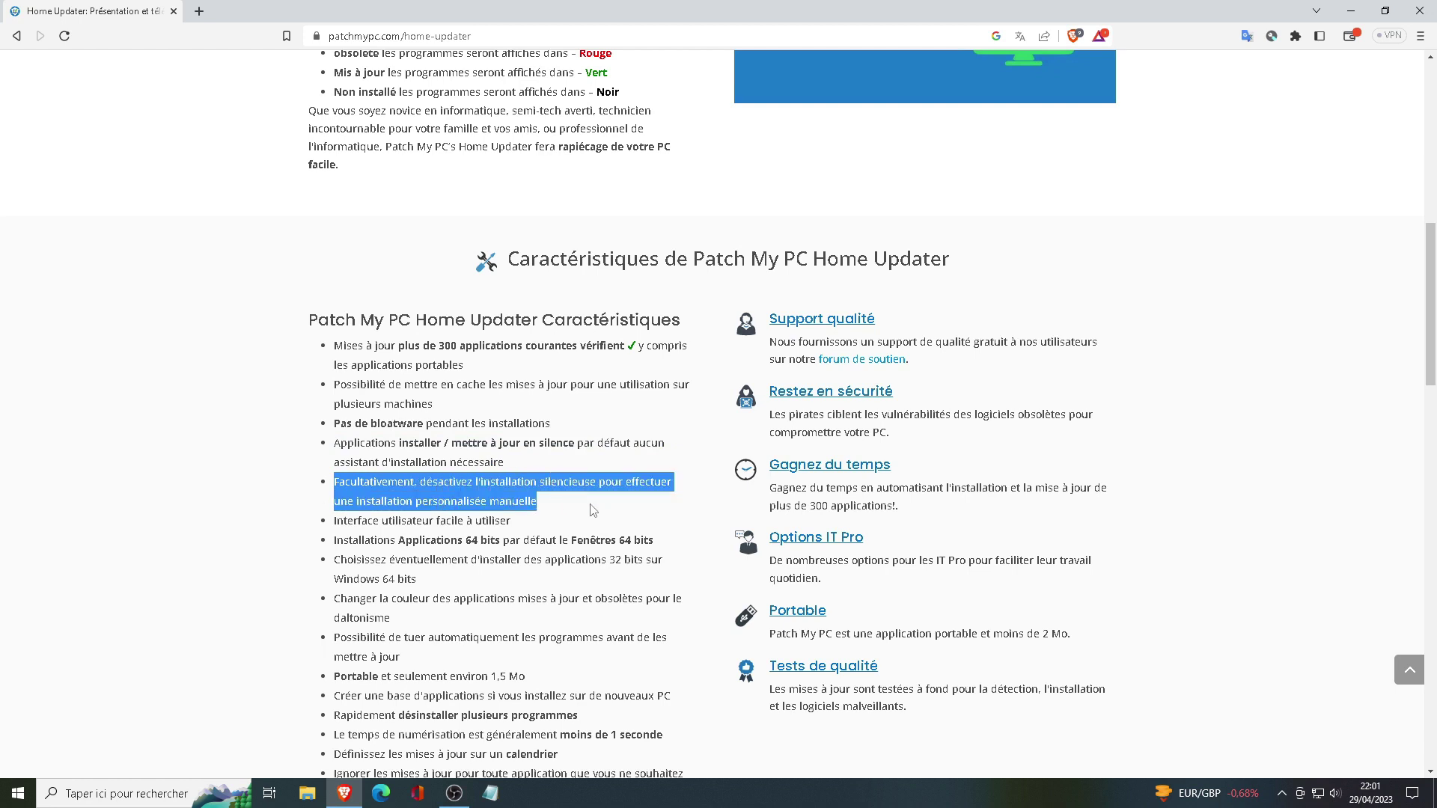
{"action": "left_click", "coordinate": [408, 524]}
{"action": "left_click_drag", "start_coordinate": [336, 521], "coordinate": [508, 521]}
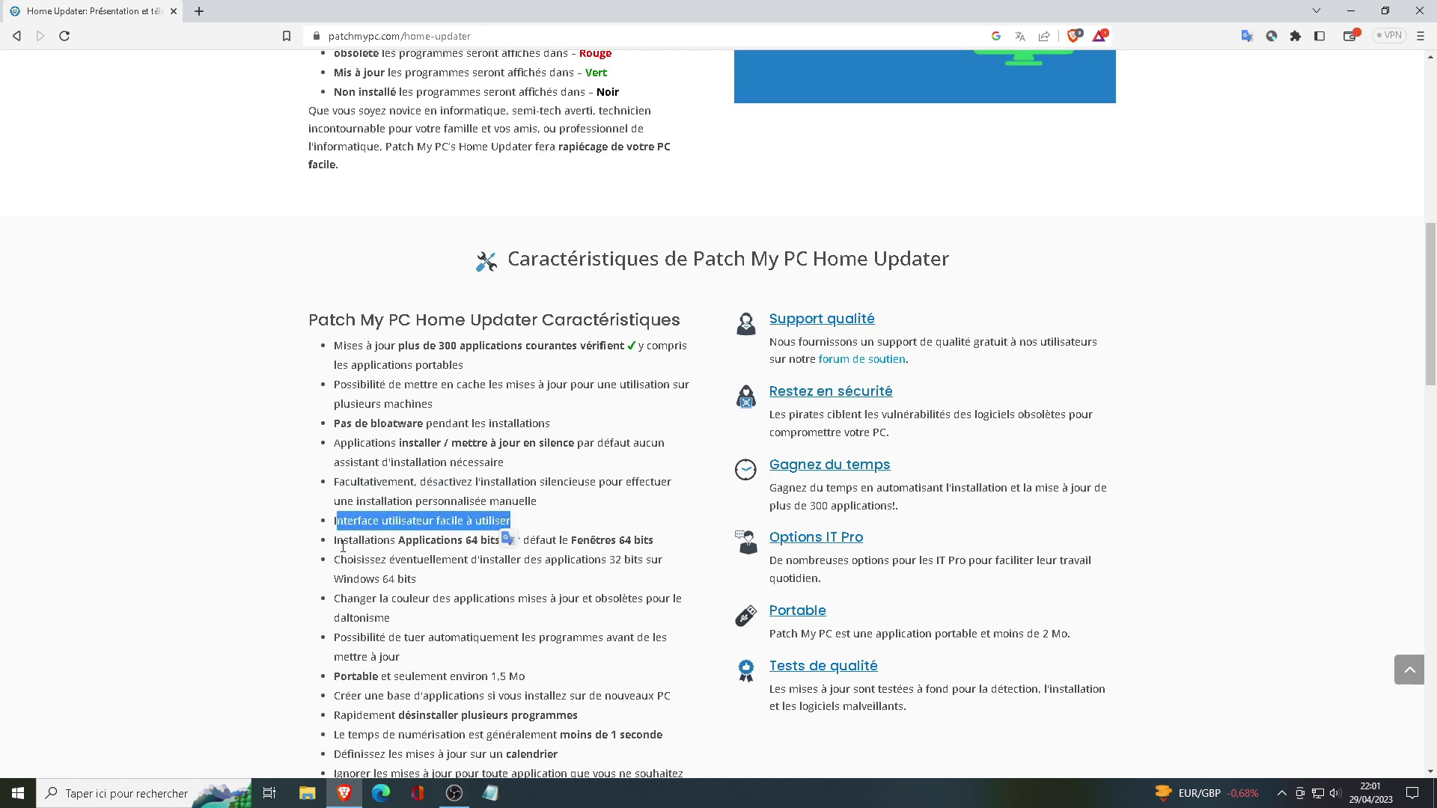
Read the remaining Home Updater features, highlighting the entries from 64-bit installations through portability and scheduling to restart suppression.
{"action": "left_click_drag", "start_coordinate": [335, 540], "coordinate": [515, 537]}
{"action": "scroll", "coordinate": [507, 537], "scroll_direction": "down", "scroll_amount": 2}
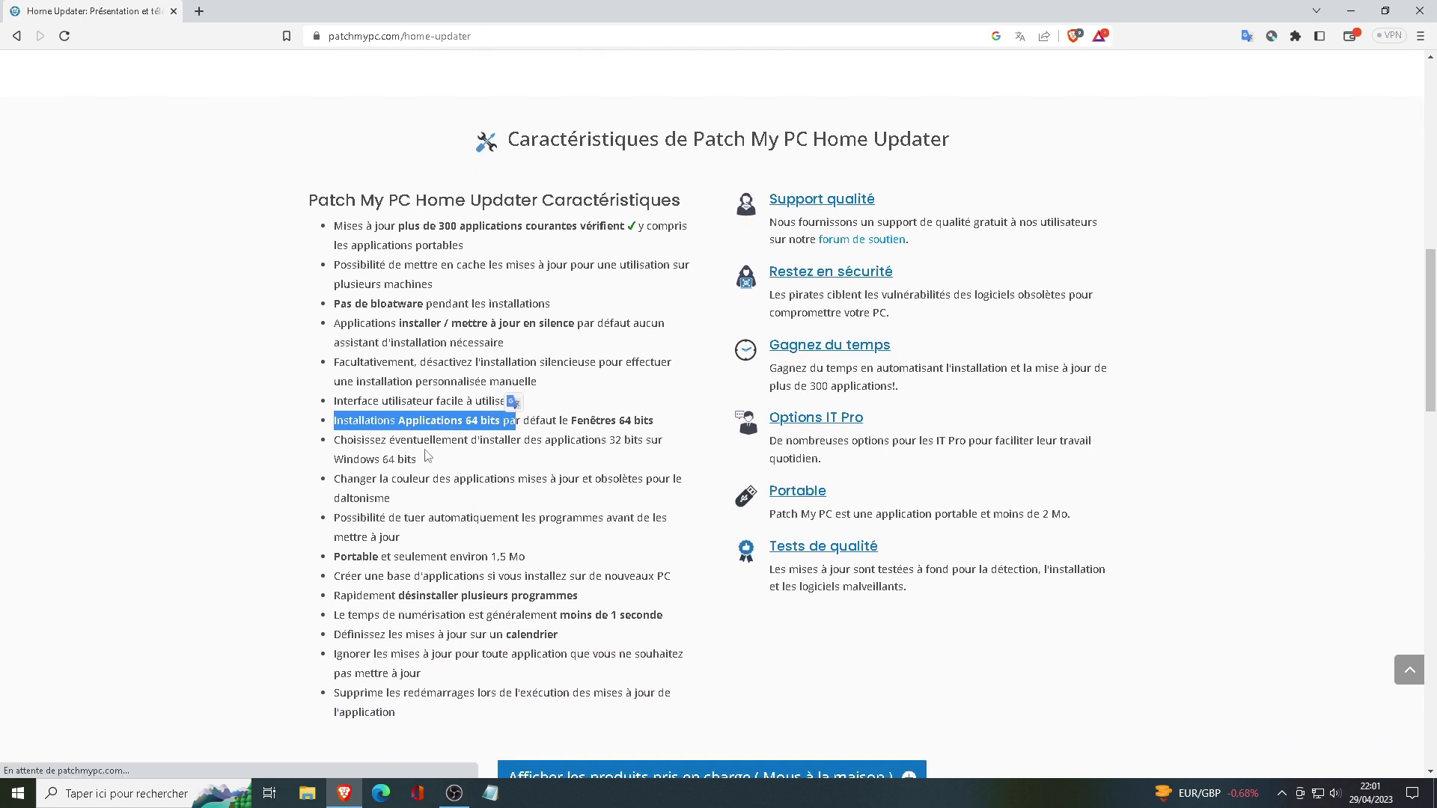
{"action": "left_click_drag", "start_coordinate": [425, 443], "coordinate": [643, 445]}
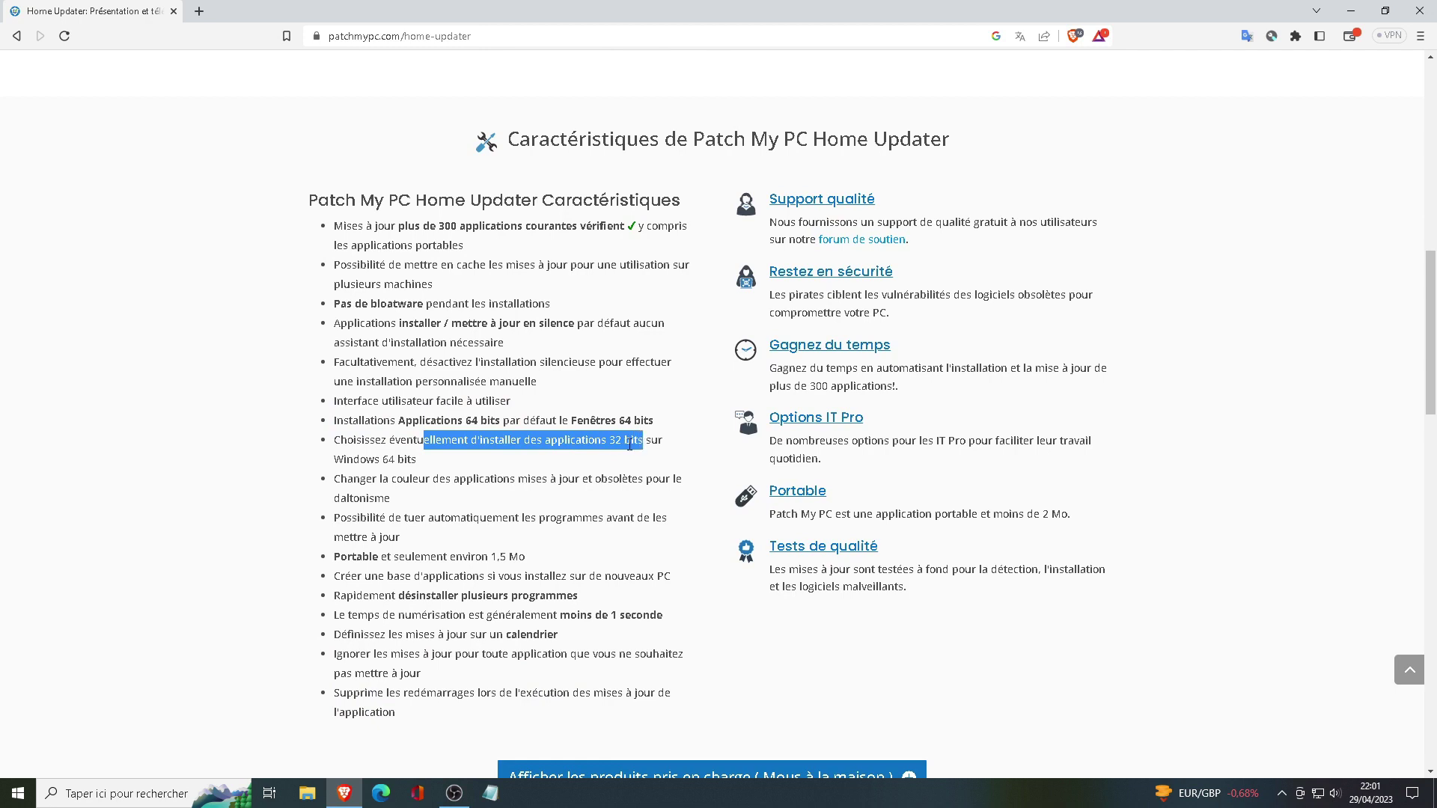
{"action": "left_click", "coordinate": [513, 474]}
{"action": "scroll", "coordinate": [509, 474], "scroll_direction": "down", "scroll_amount": 1}
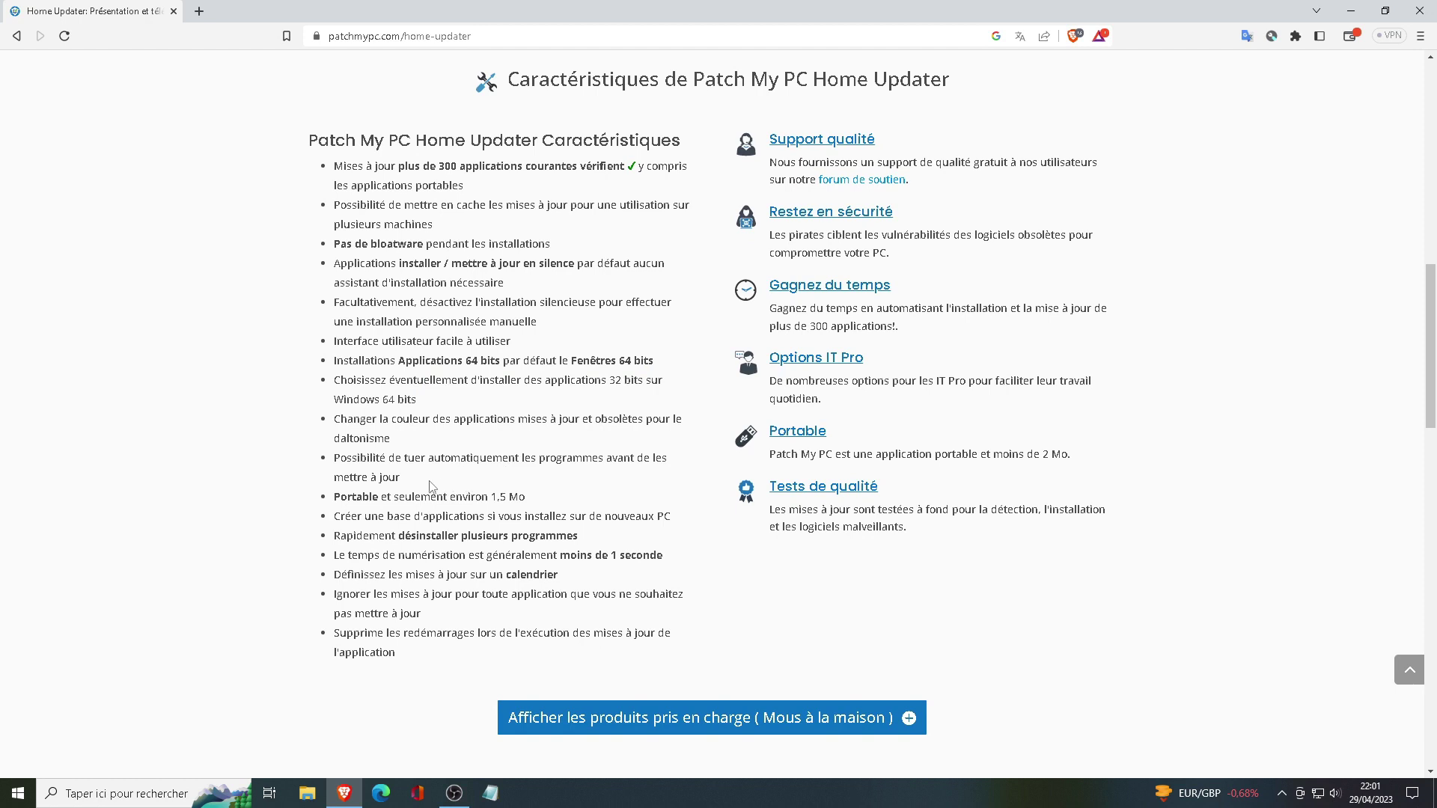
{"action": "left_click_drag", "start_coordinate": [334, 497], "coordinate": [526, 496]}
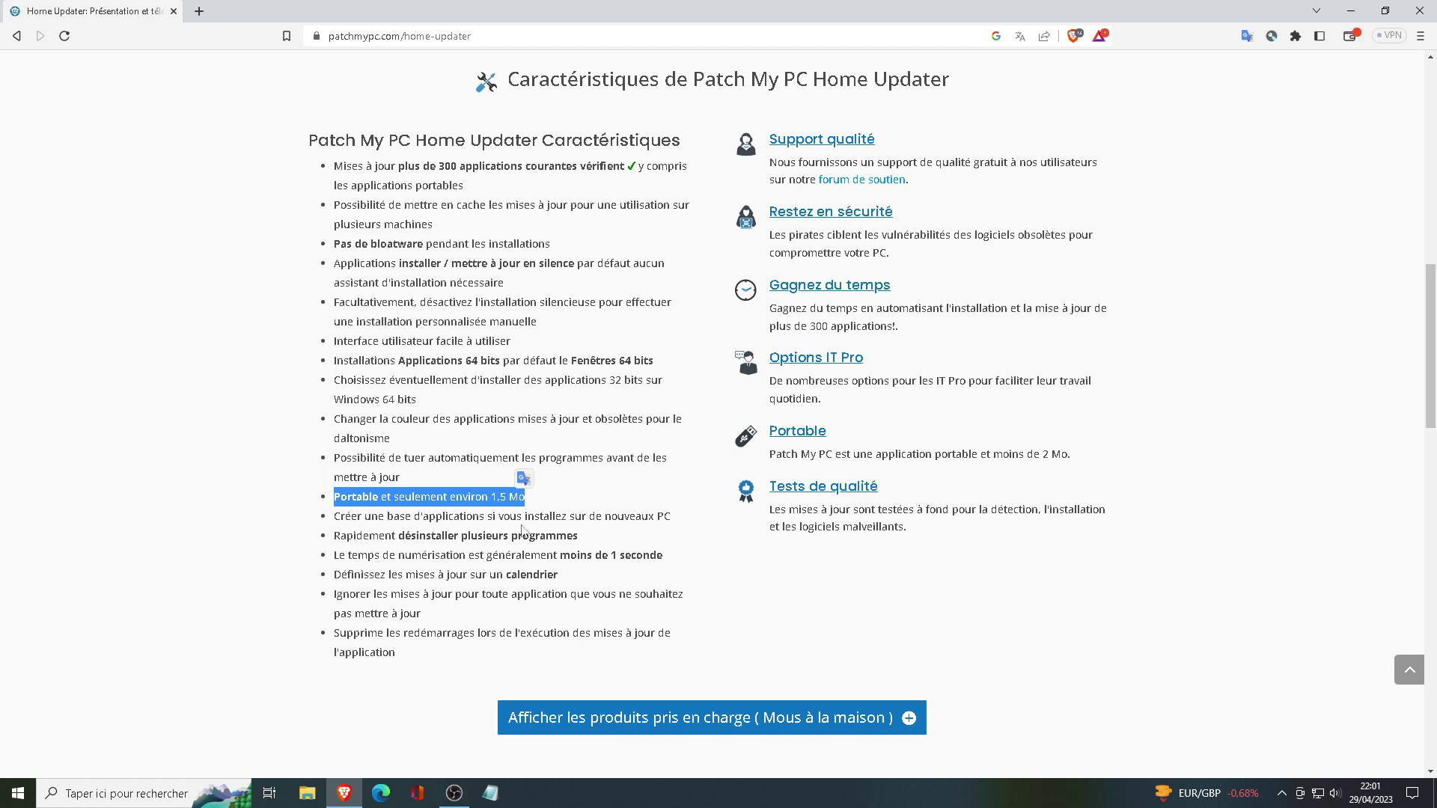
{"action": "left_click_drag", "start_coordinate": [335, 516], "coordinate": [671, 517]}
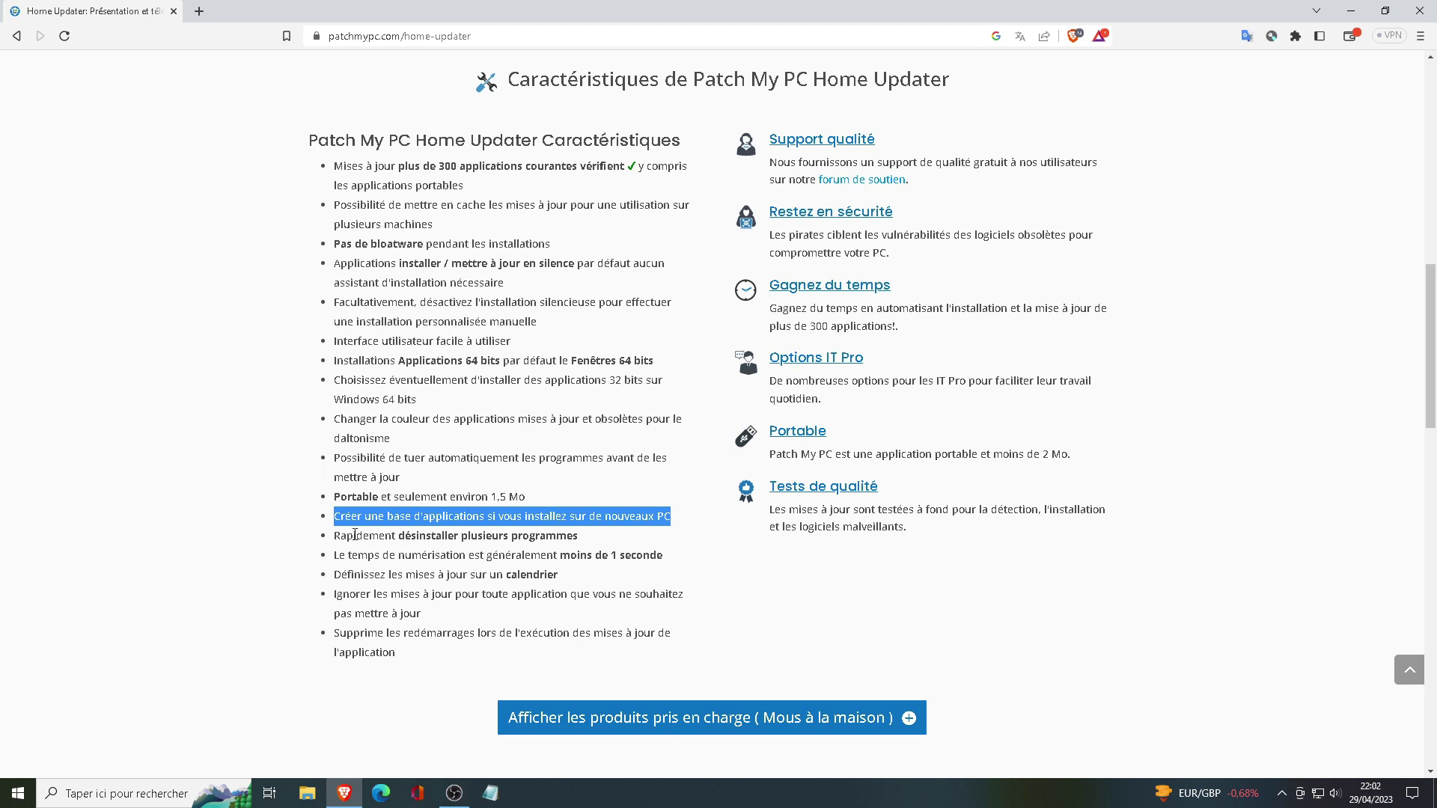
{"action": "left_click_drag", "start_coordinate": [334, 536], "coordinate": [574, 536]}
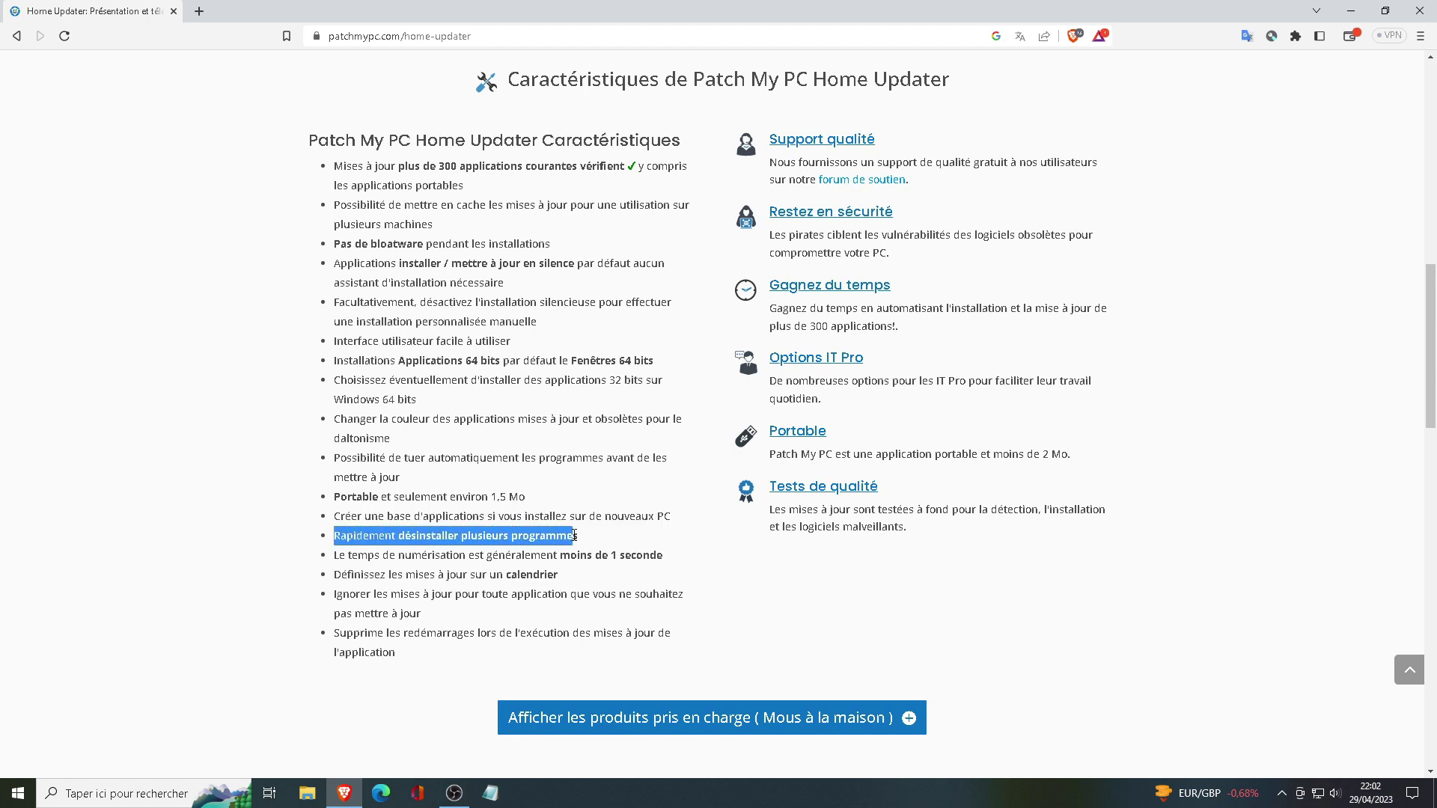
{"action": "left_click_drag", "start_coordinate": [574, 536], "coordinate": [574, 536]}
{"action": "left_click_drag", "start_coordinate": [335, 554], "coordinate": [662, 556]}
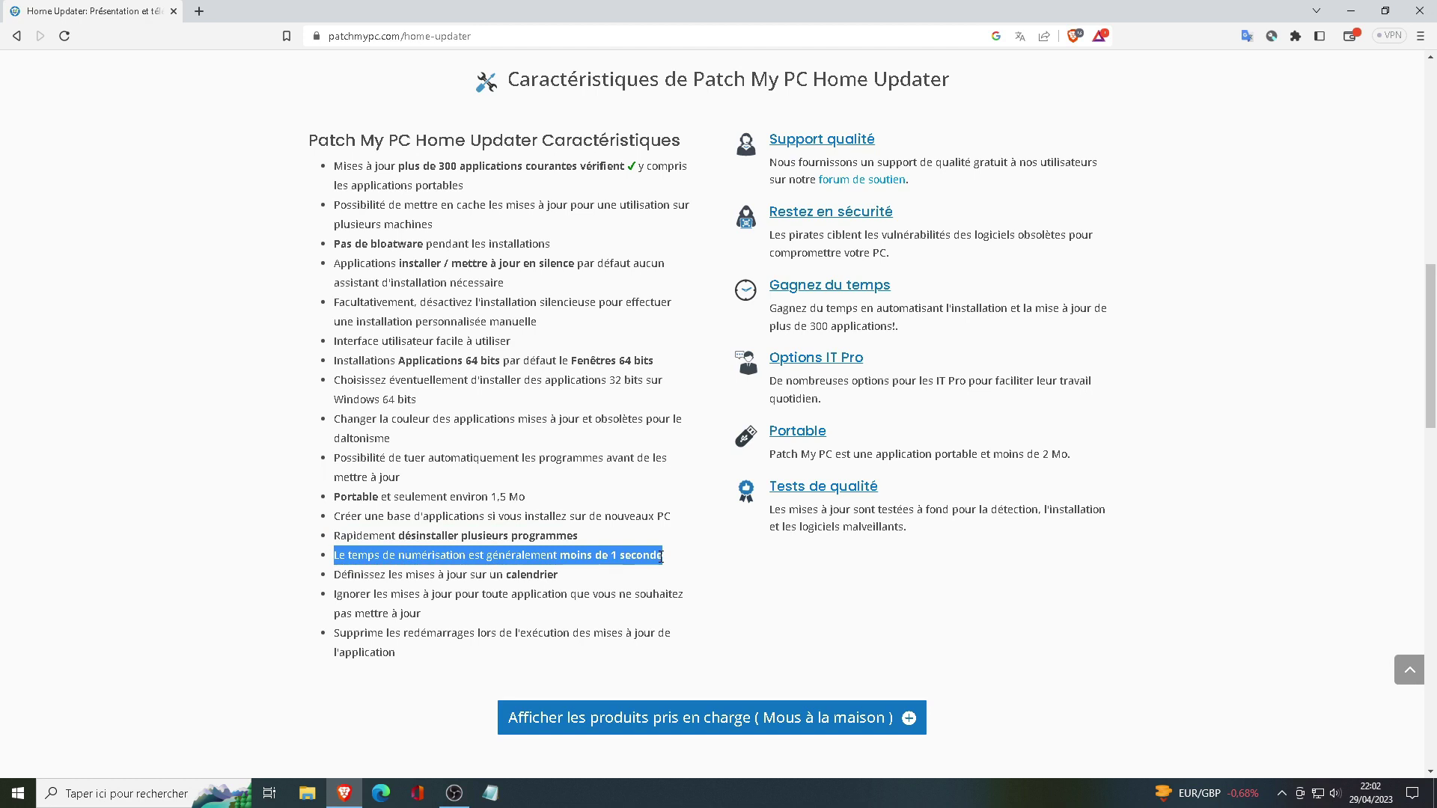
{"action": "left_click_drag", "start_coordinate": [559, 575], "coordinate": [334, 575]}
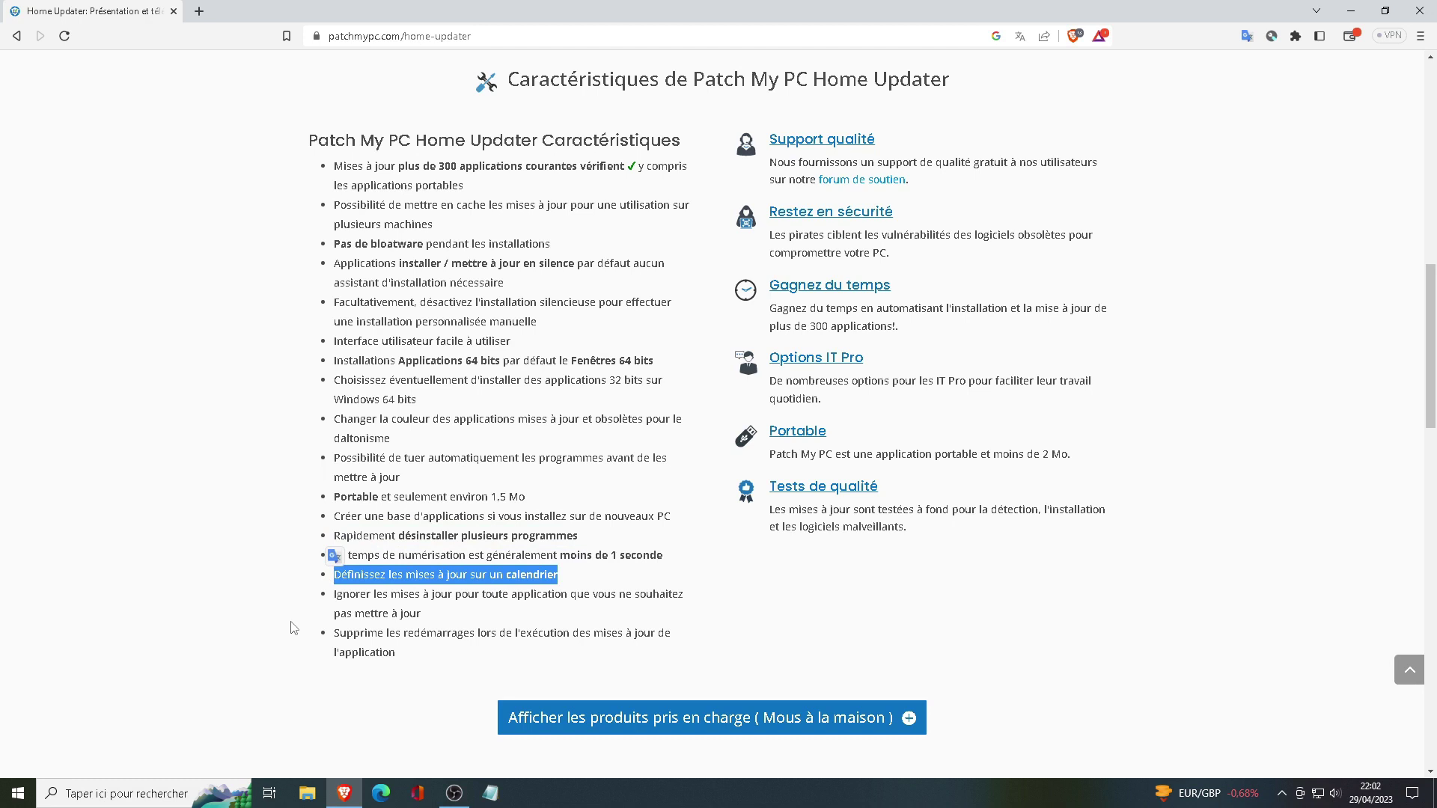
{"action": "left_click_drag", "start_coordinate": [335, 595], "coordinate": [457, 619]}
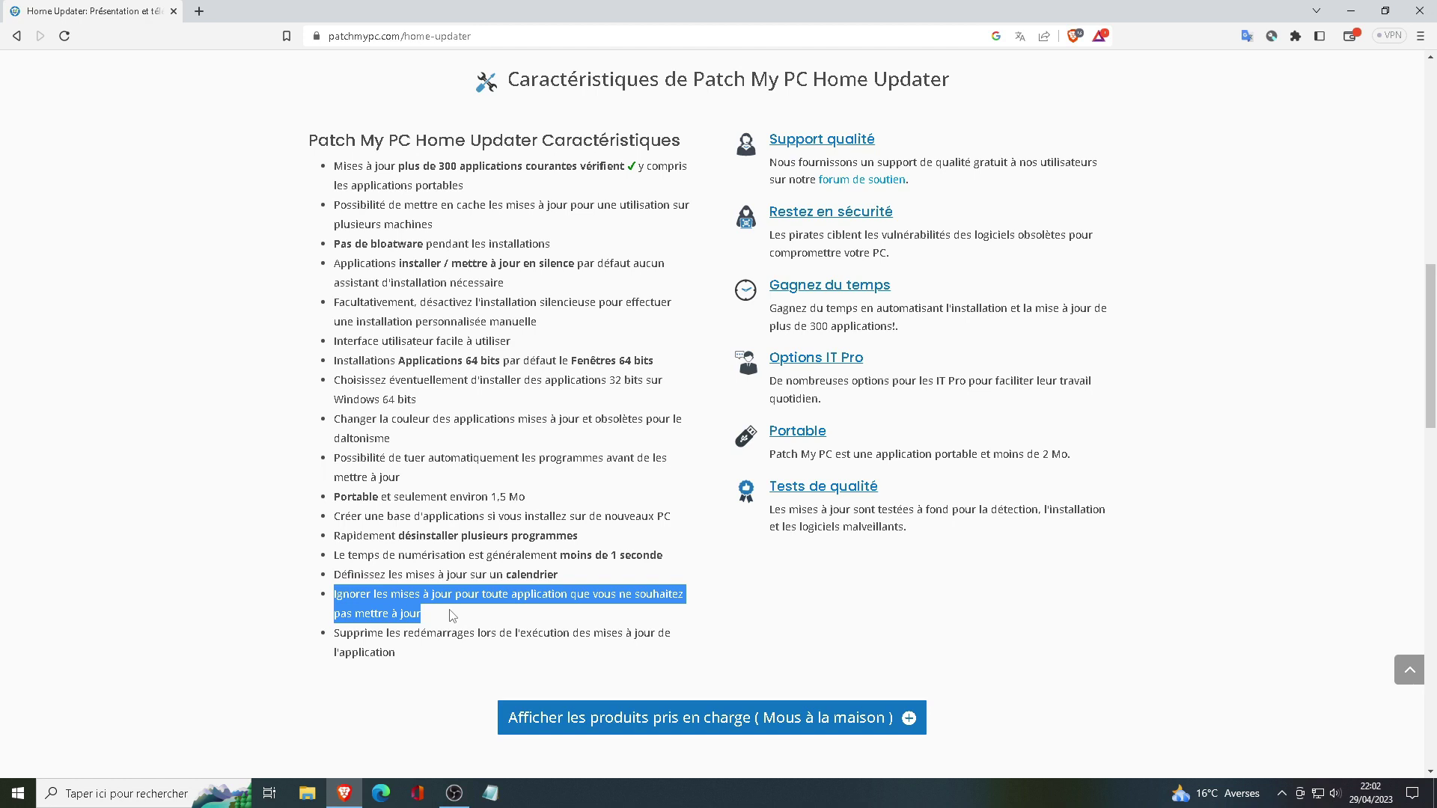
{"action": "left_click_drag", "start_coordinate": [333, 636], "coordinate": [431, 663]}
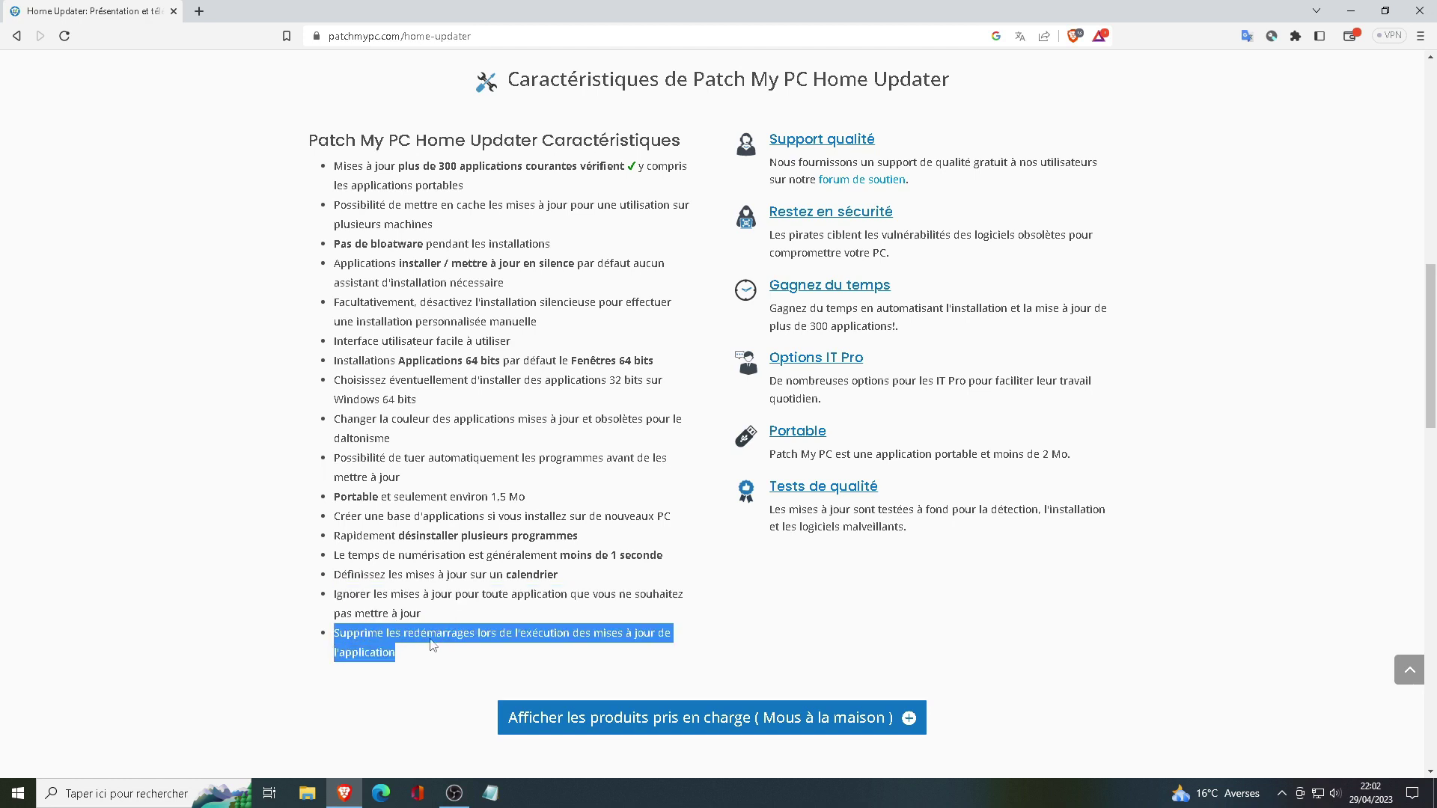
{"action": "left_click", "coordinate": [780, 614]}
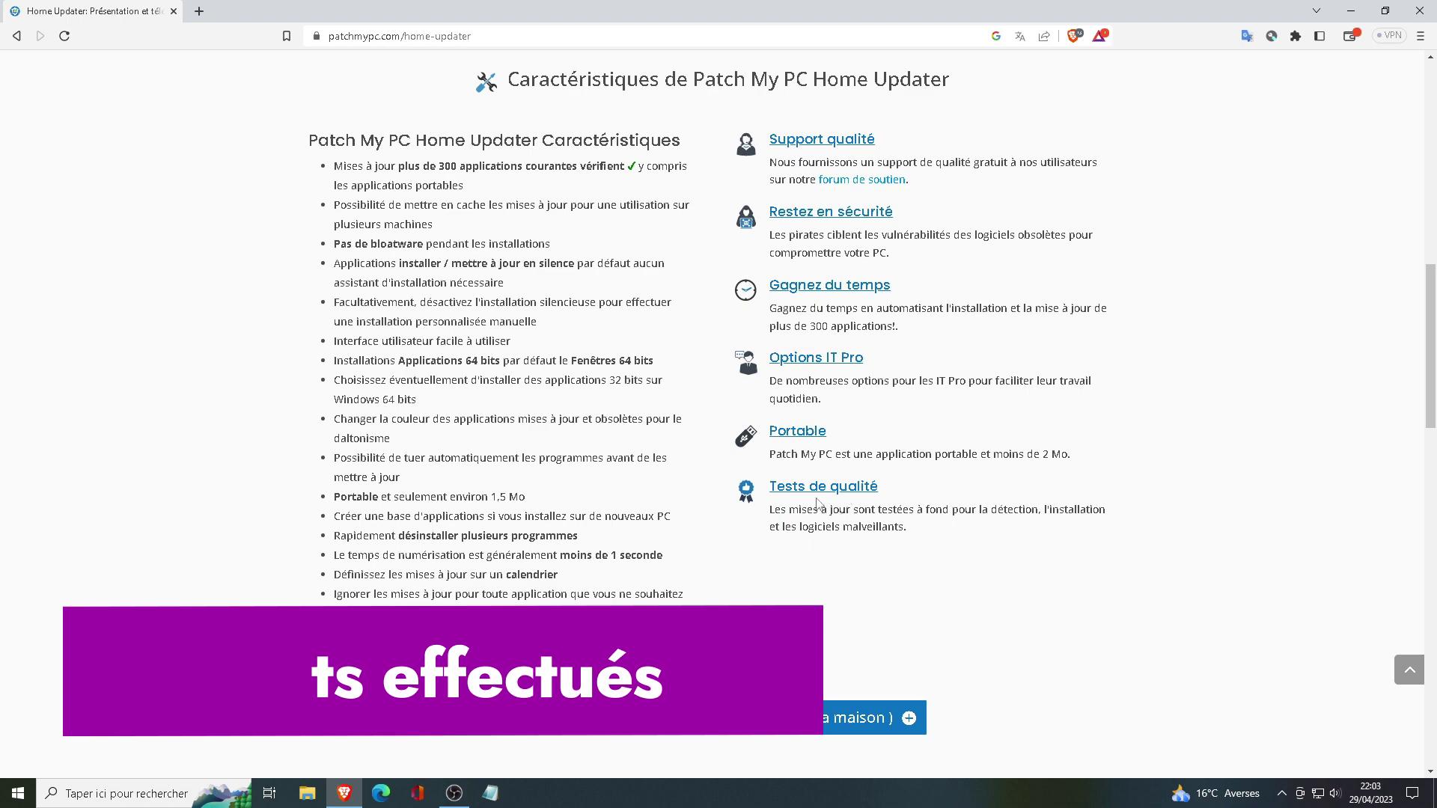
Look over the how-to video guides and the common questions about Home Updater further down the page.
{"action": "scroll", "coordinate": [824, 505], "scroll_direction": "down", "scroll_amount": 4}
{"action": "scroll", "coordinate": [810, 502], "scroll_direction": "down", "scroll_amount": 7}
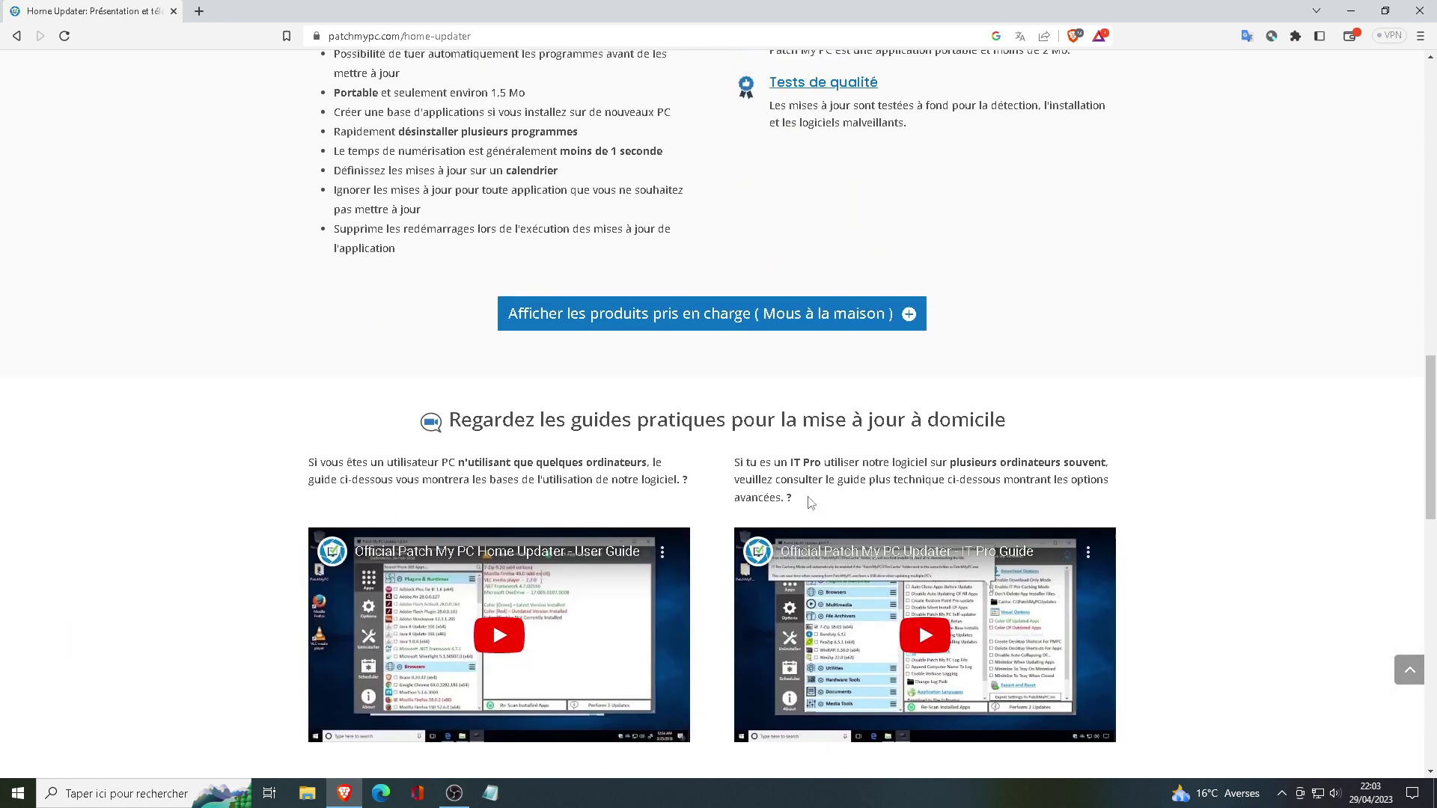
{"action": "scroll", "coordinate": [809, 500], "scroll_direction": "down", "scroll_amount": 2}
{"action": "scroll", "coordinate": [567, 497], "scroll_direction": "down", "scroll_amount": 1}
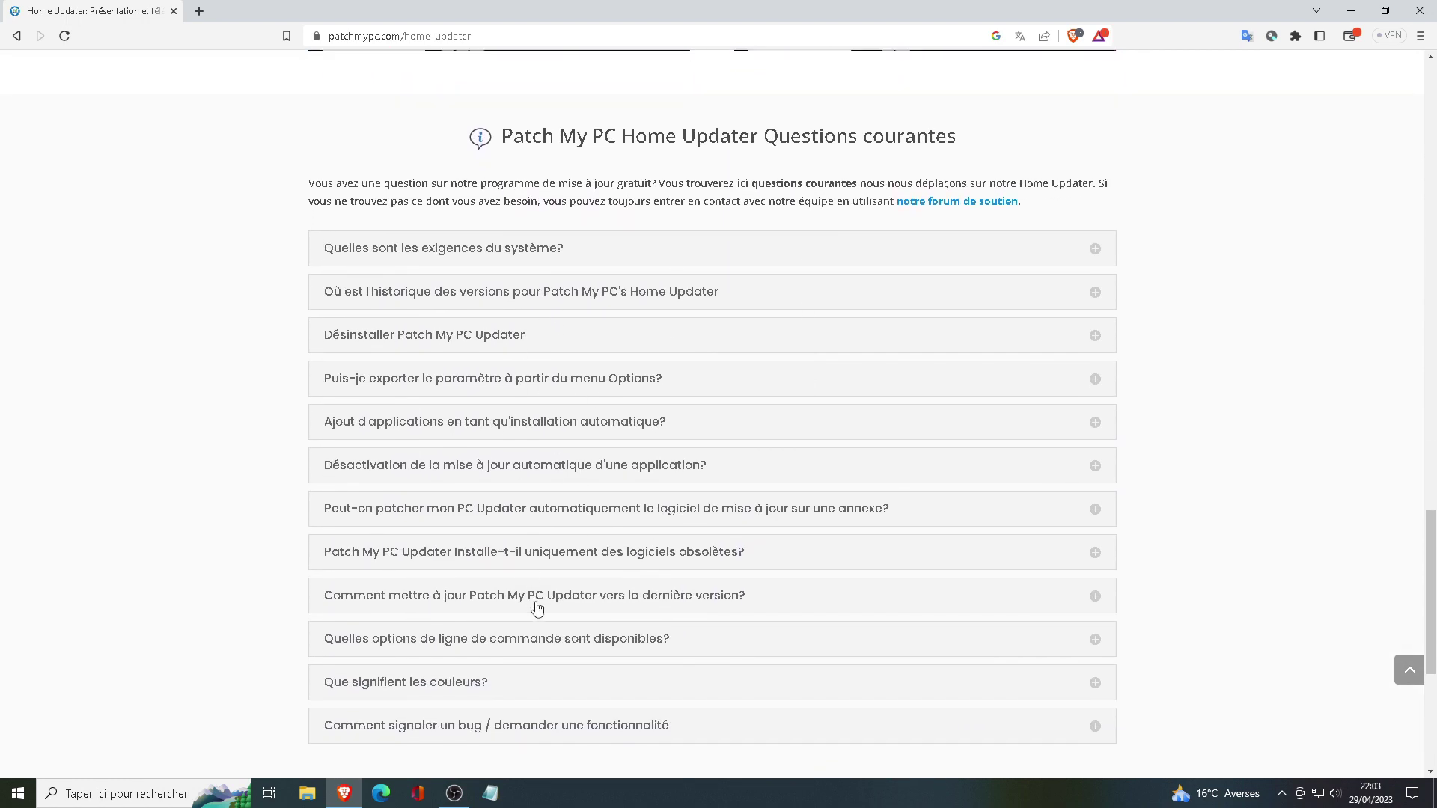
{"action": "scroll", "coordinate": [547, 674], "scroll_direction": "down", "scroll_amount": 1}
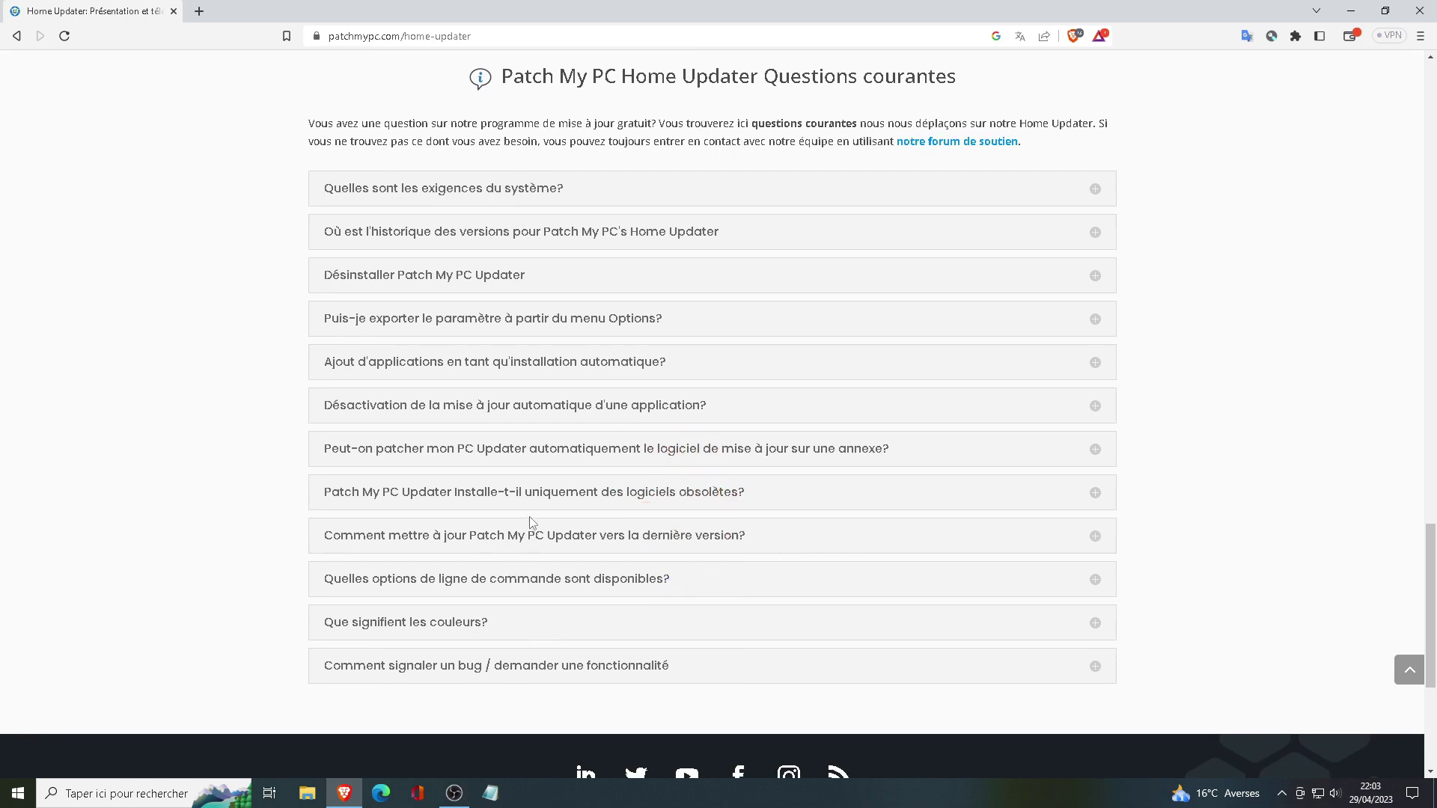
Download Patch My PC Home Updater 4.5.0.3 and save it as PatchMyPC in the Téléchargements folder.
{"action": "scroll", "coordinate": [533, 517], "scroll_direction": "up", "scroll_amount": 20}
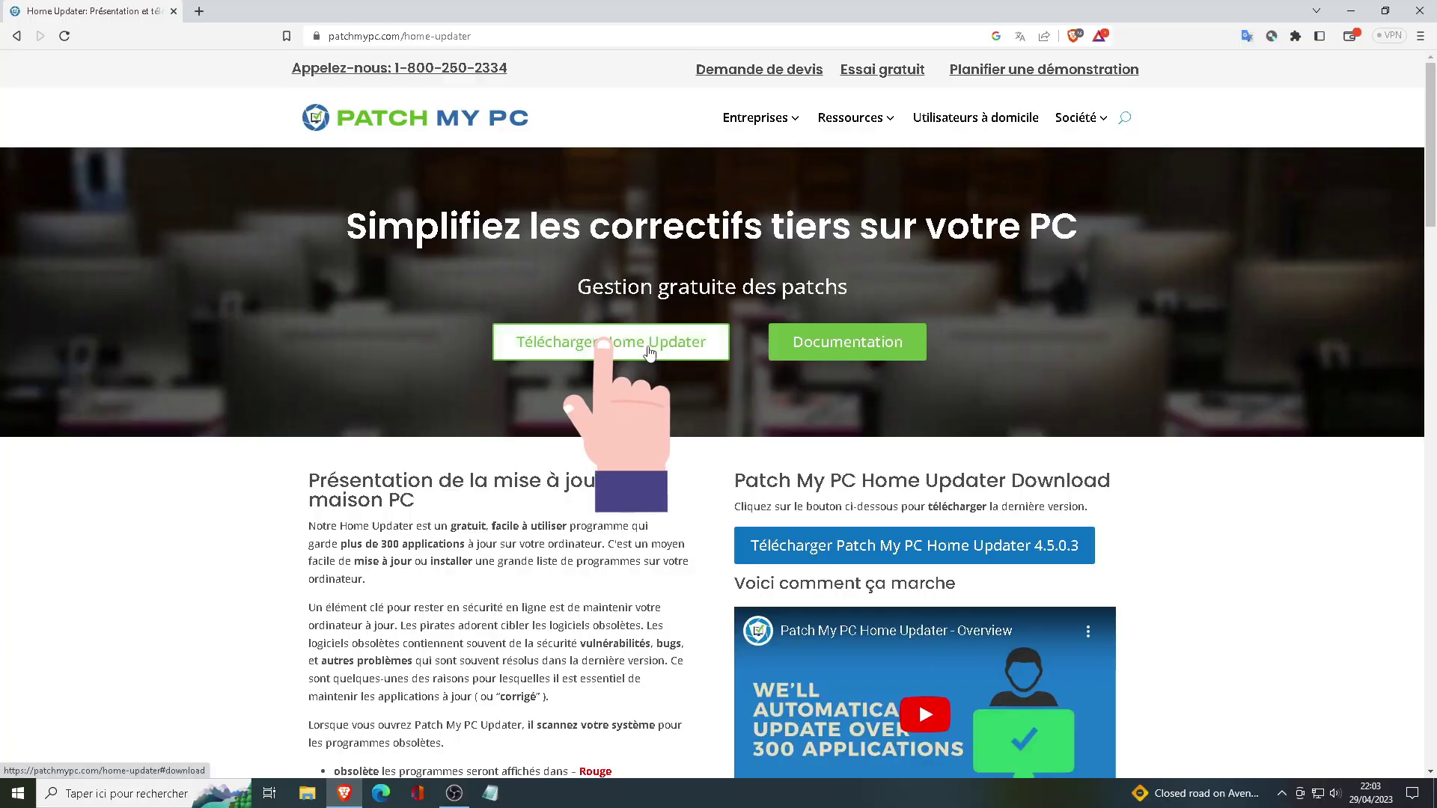
{"action": "scroll", "coordinate": [650, 352], "scroll_direction": "down", "scroll_amount": 5}
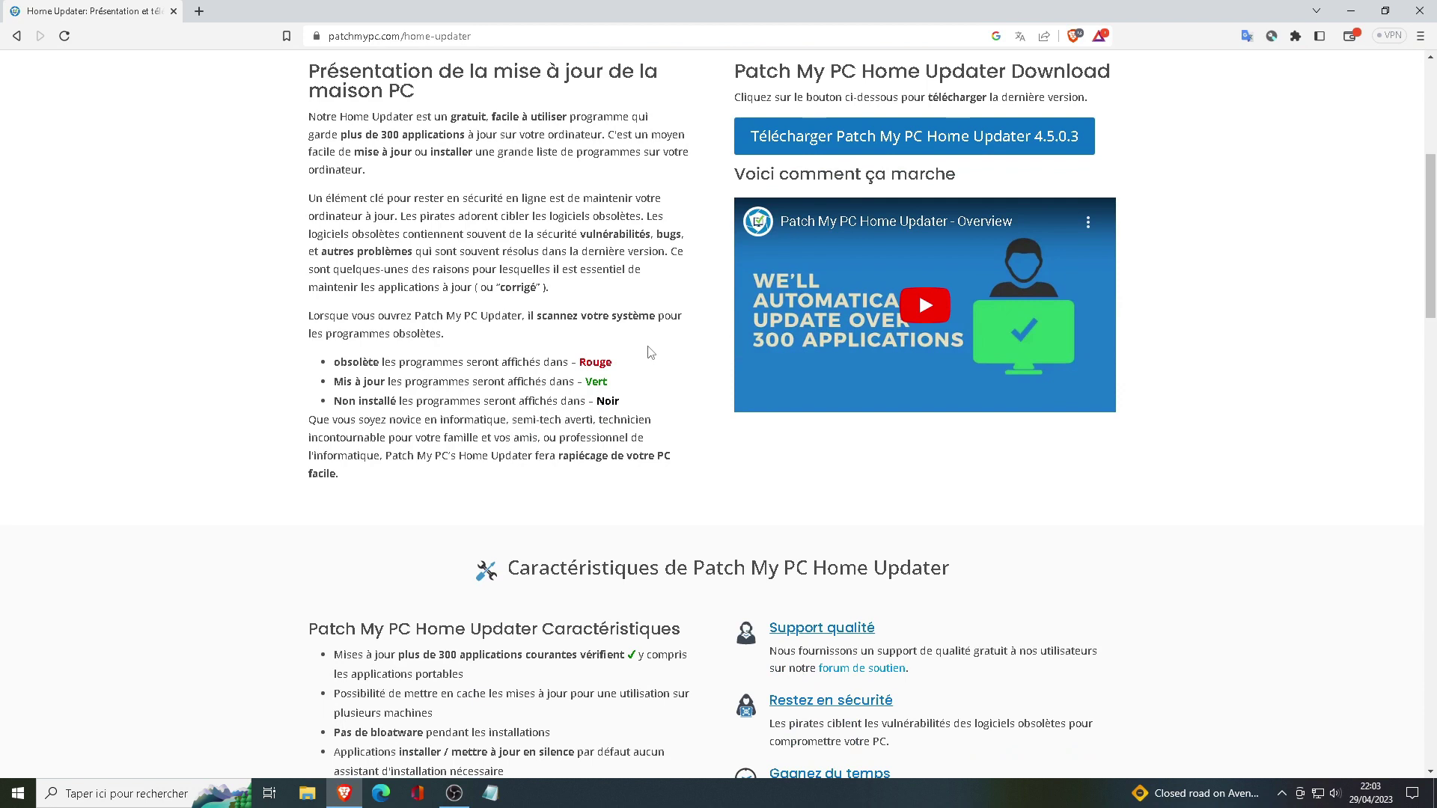
{"action": "left_click", "coordinate": [894, 139]}
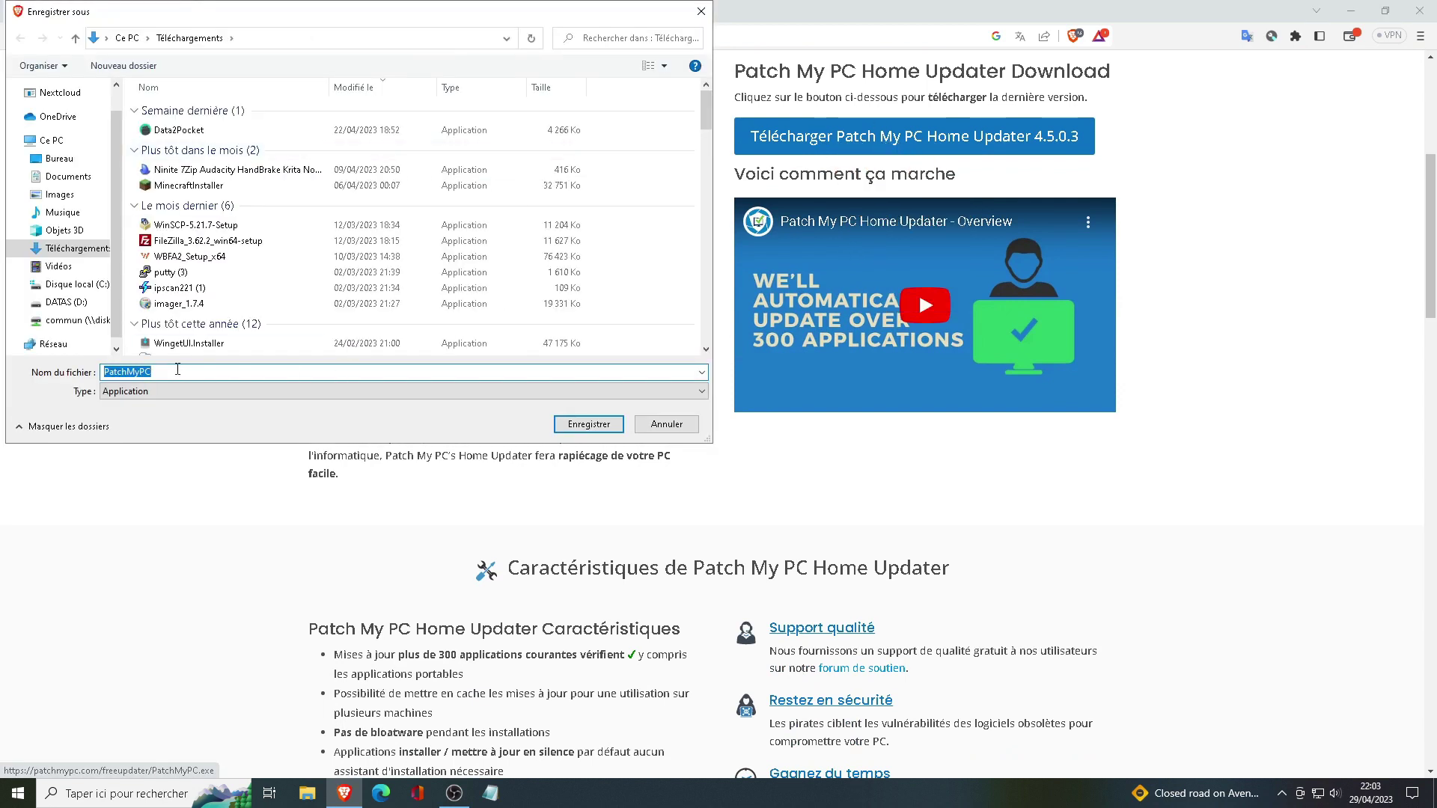
{"action": "left_click", "coordinate": [589, 423]}
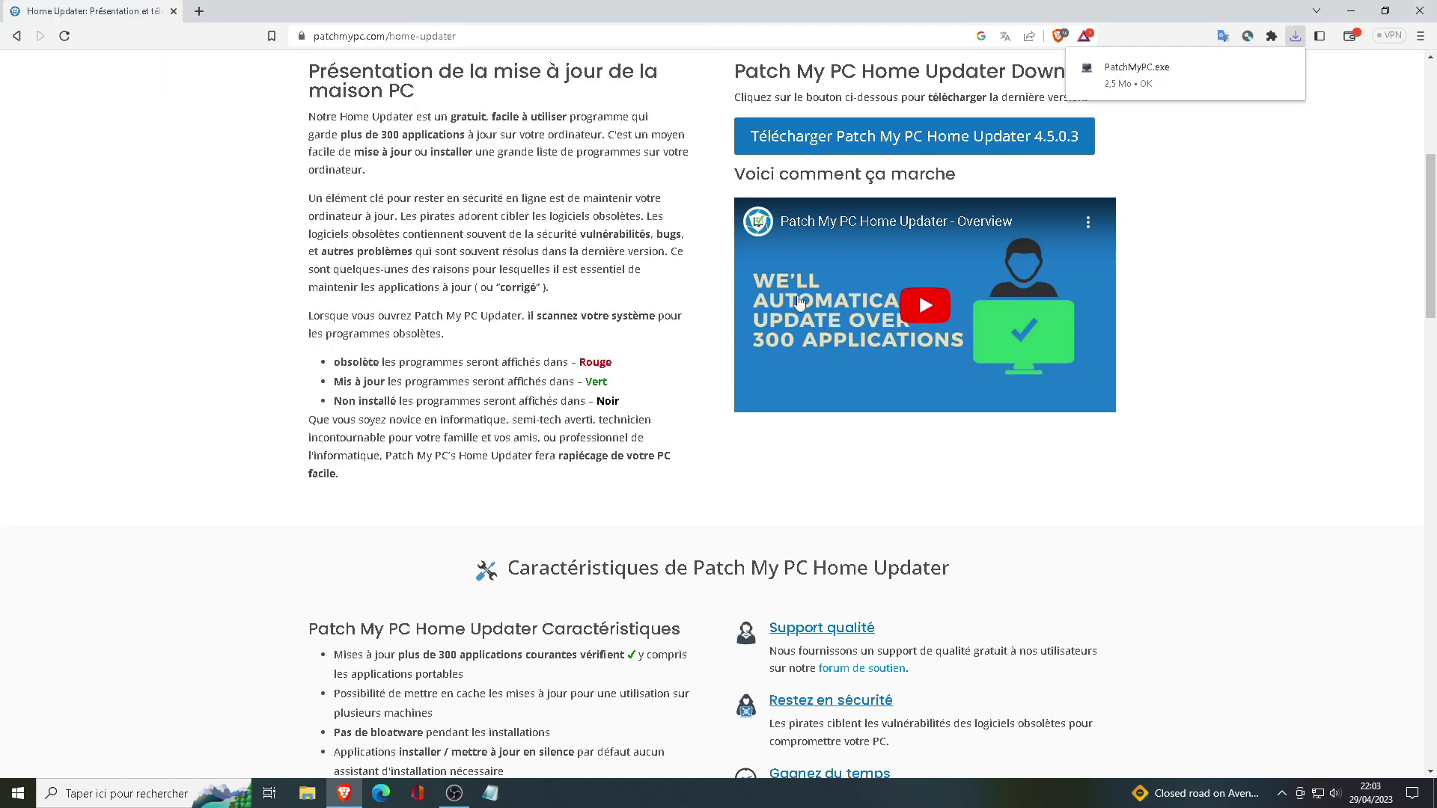
Open the finished PatchMyPC.exe download and close the browser window.
{"action": "left_click", "coordinate": [1152, 87]}
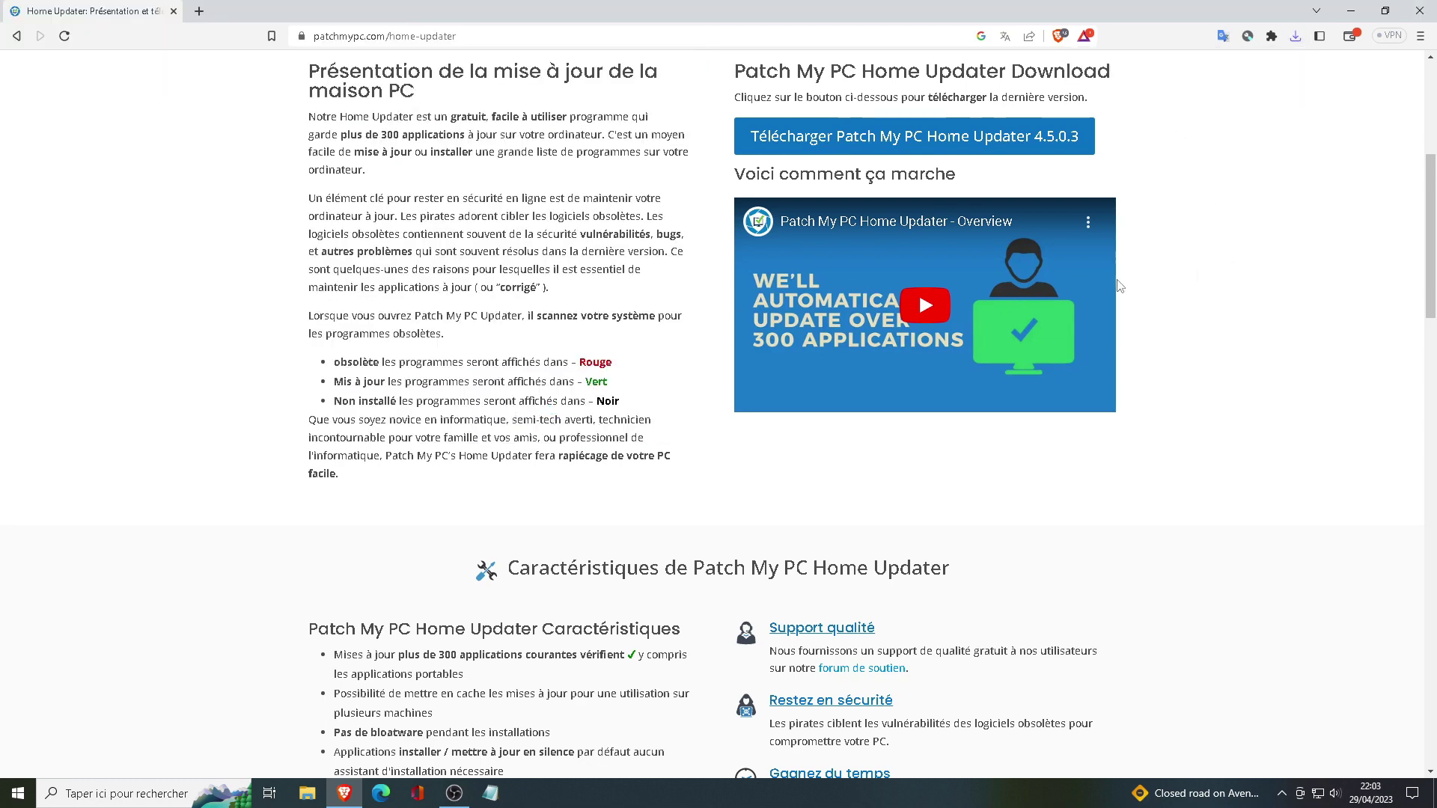
{"action": "left_click", "coordinate": [1419, 10]}
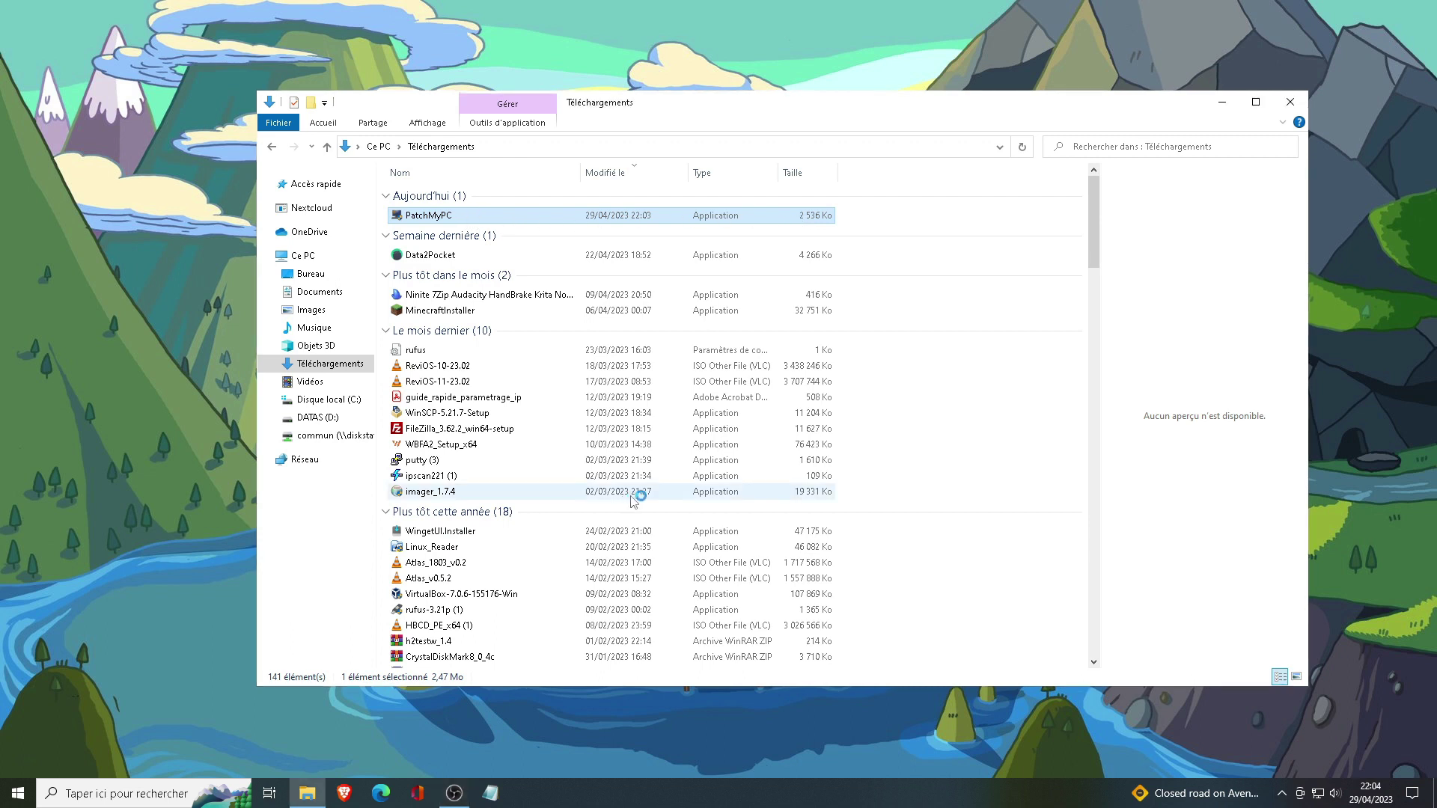
Close the Téléchargements folder window and maximize the Patch My PC Updater window.
{"action": "left_click", "coordinate": [1291, 102]}
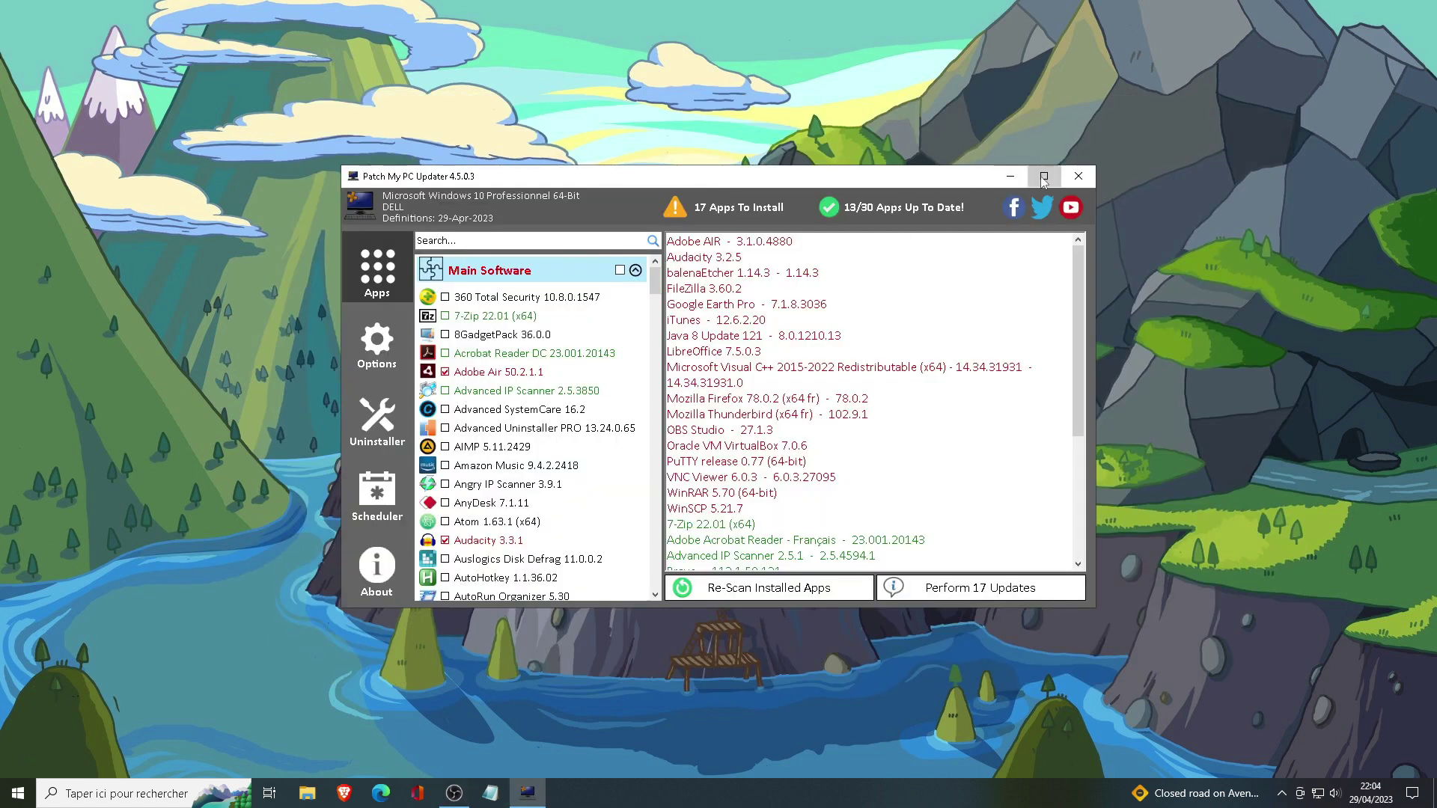
{"action": "left_click", "coordinate": [1044, 178]}
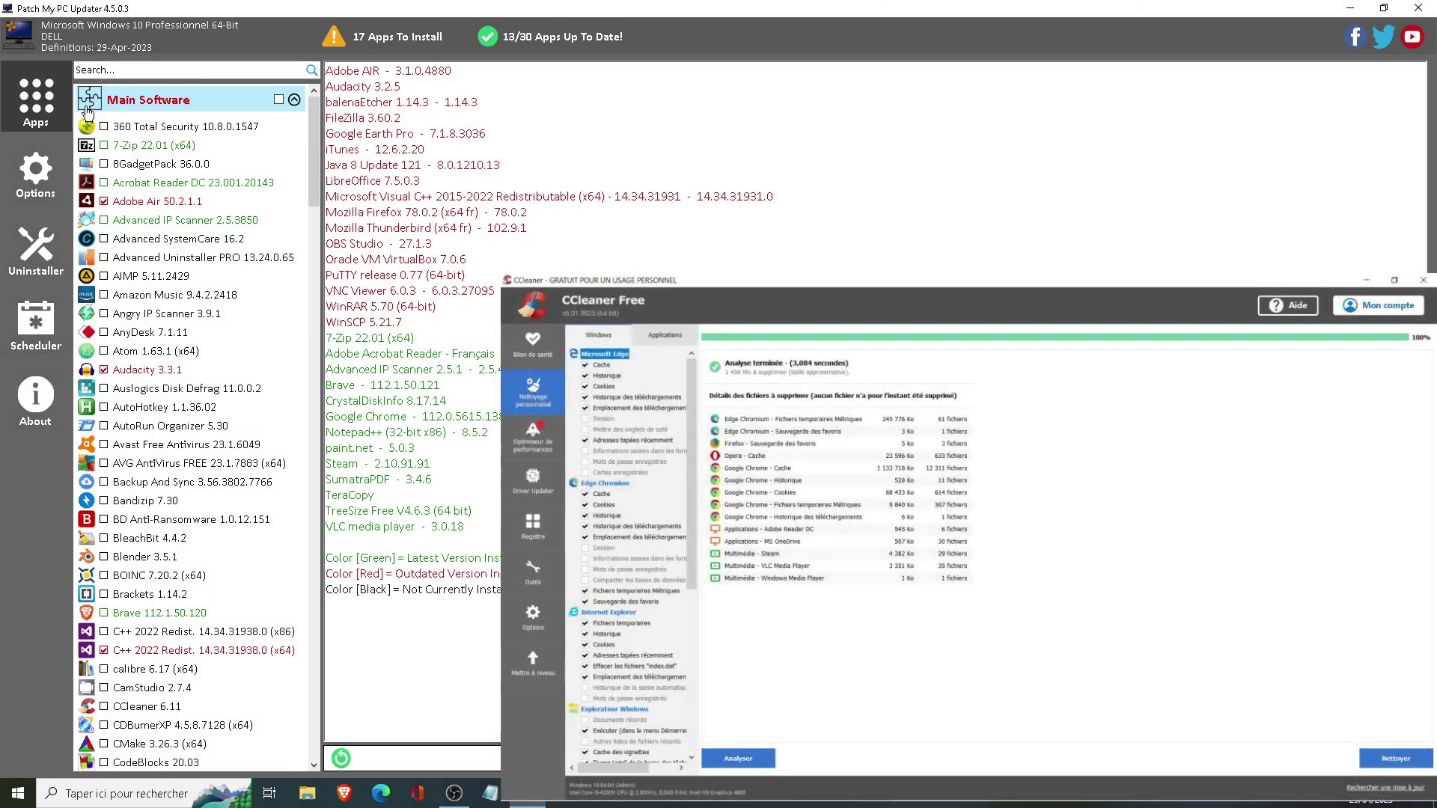
View the updater's Options, Uninstaller, Scheduler and About pages, finishing back on the Apps page.
{"action": "left_click", "coordinate": [35, 182]}
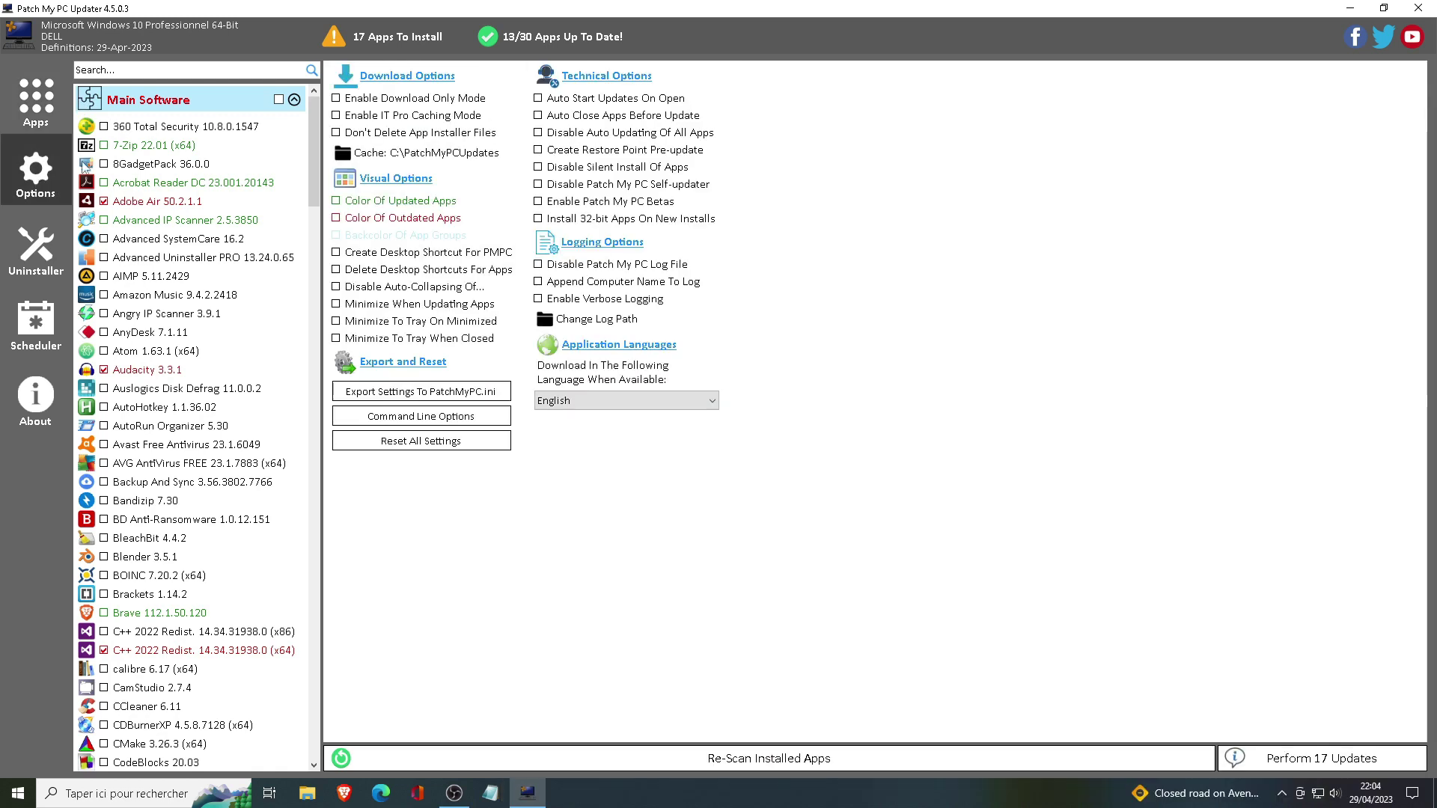
{"action": "left_click", "coordinate": [45, 275]}
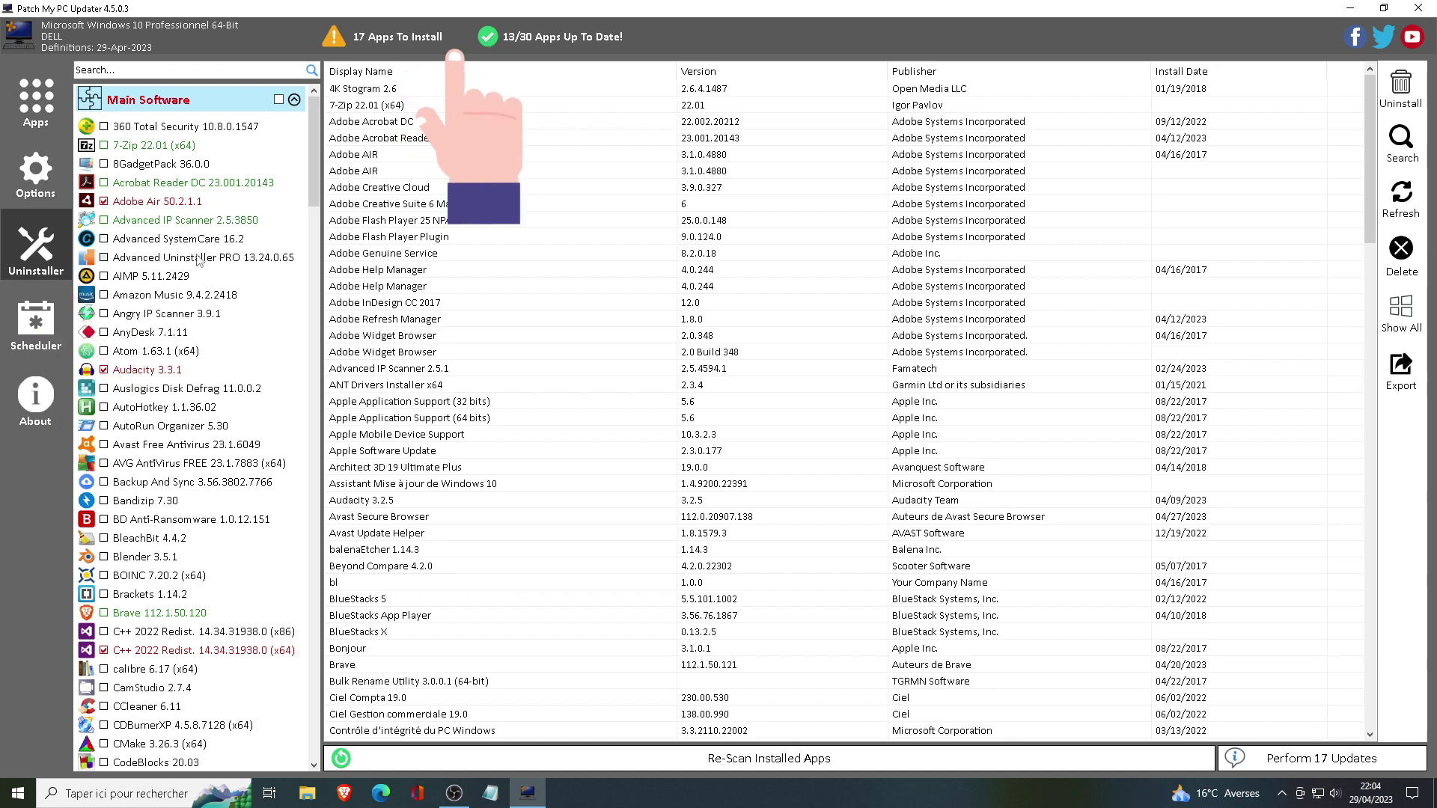
{"action": "left_click", "coordinate": [63, 329]}
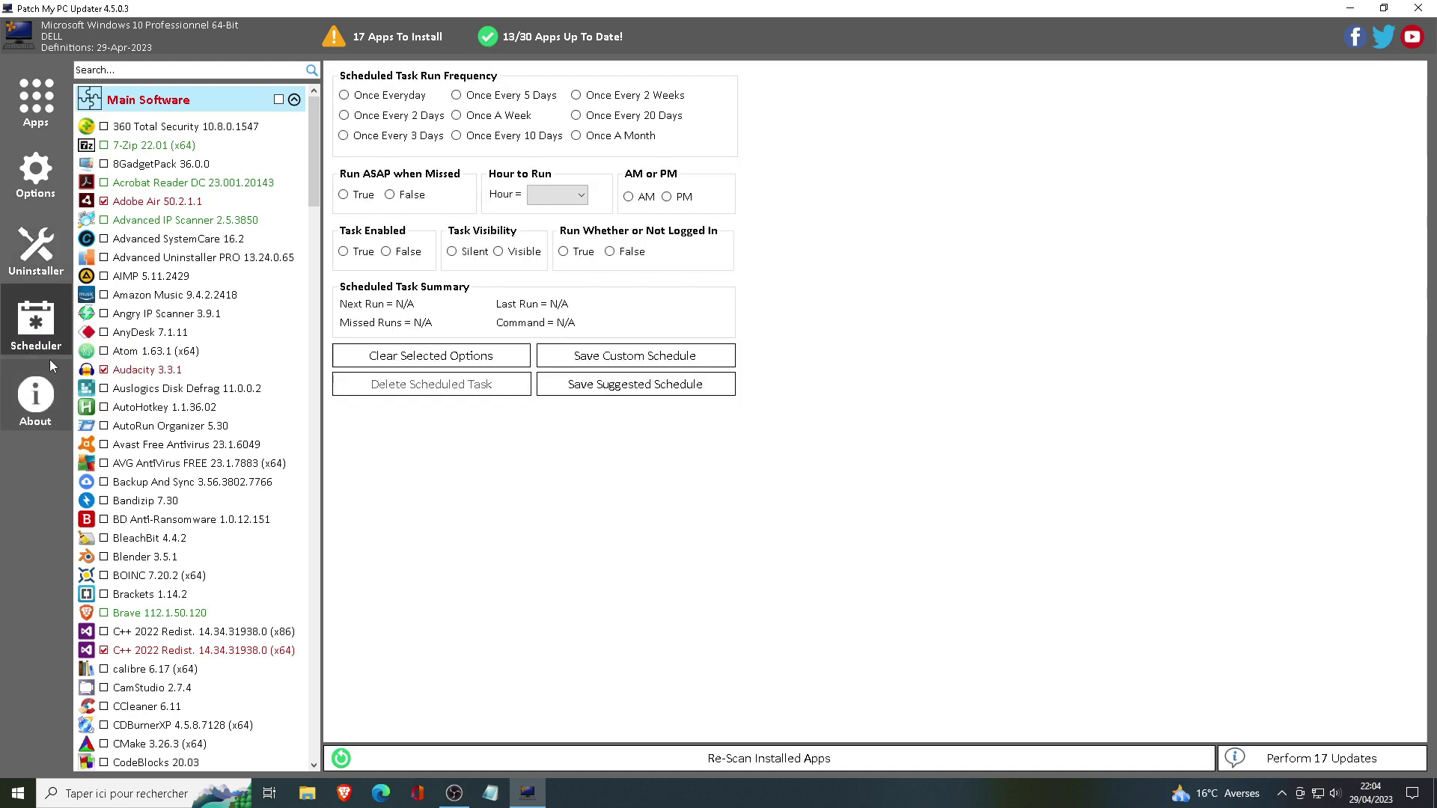
{"action": "left_click", "coordinate": [54, 399]}
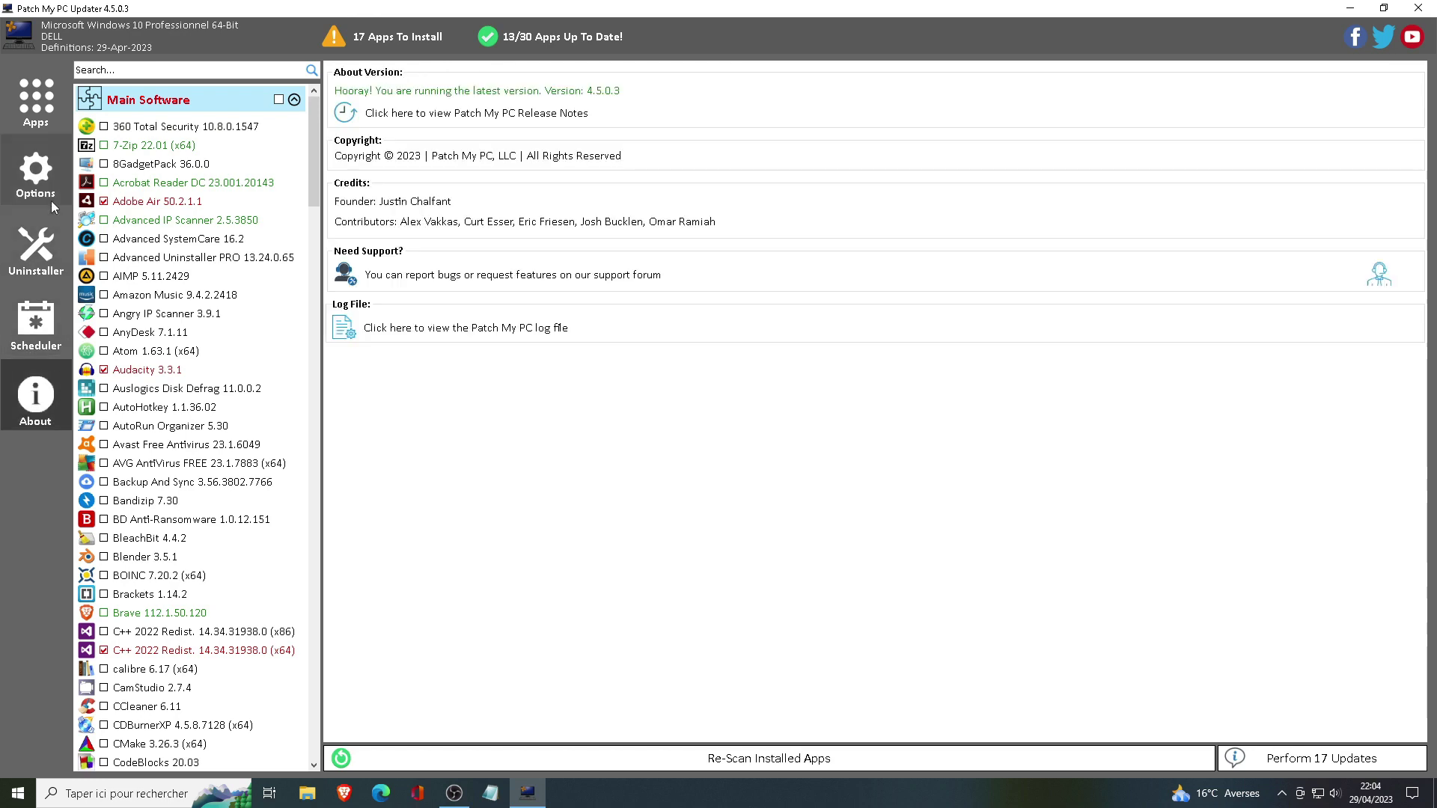
{"action": "left_click", "coordinate": [51, 119]}
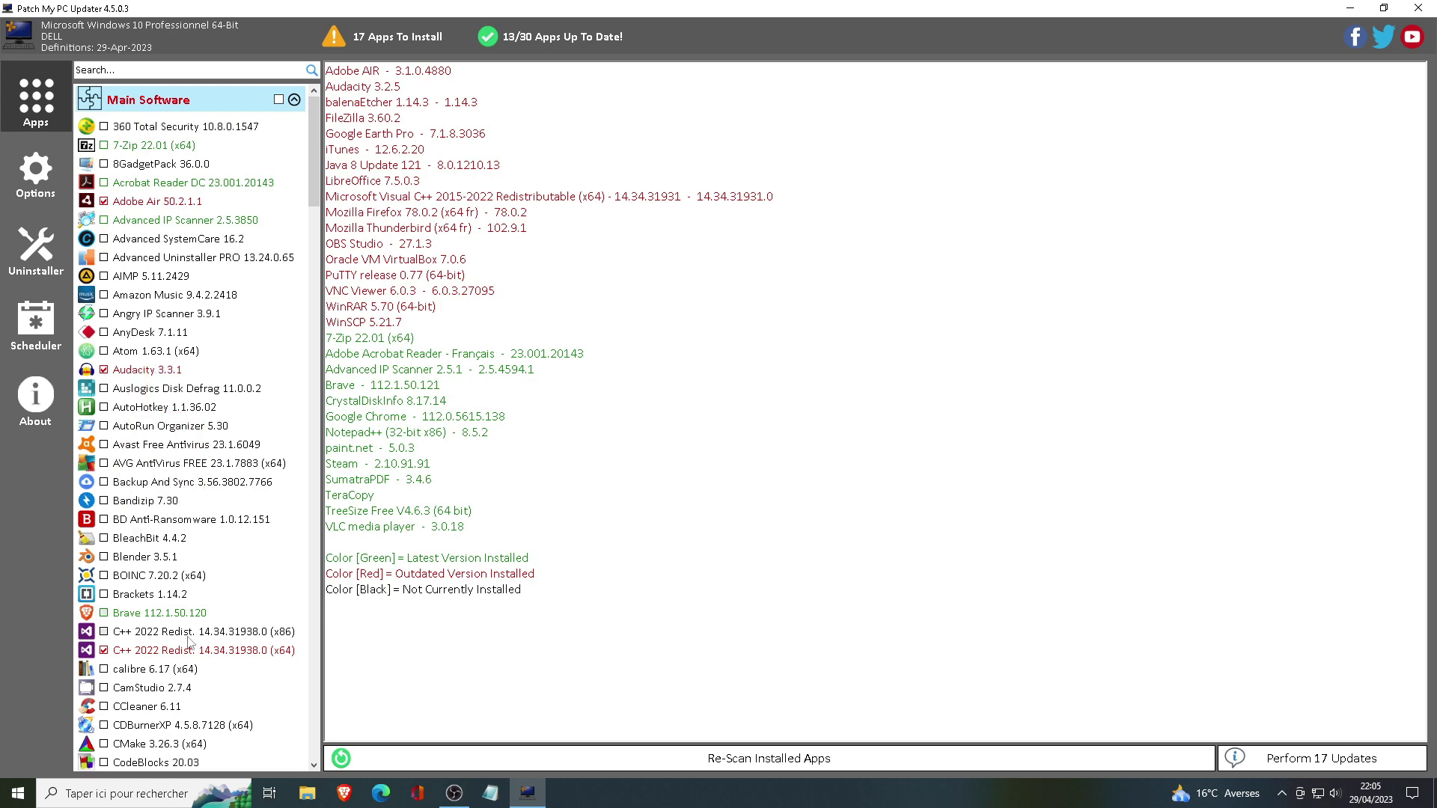
Look through the Main Software list of available apps and return to its beginning.
{"action": "left_click_drag", "start_coordinate": [316, 203], "coordinate": [250, 342]}
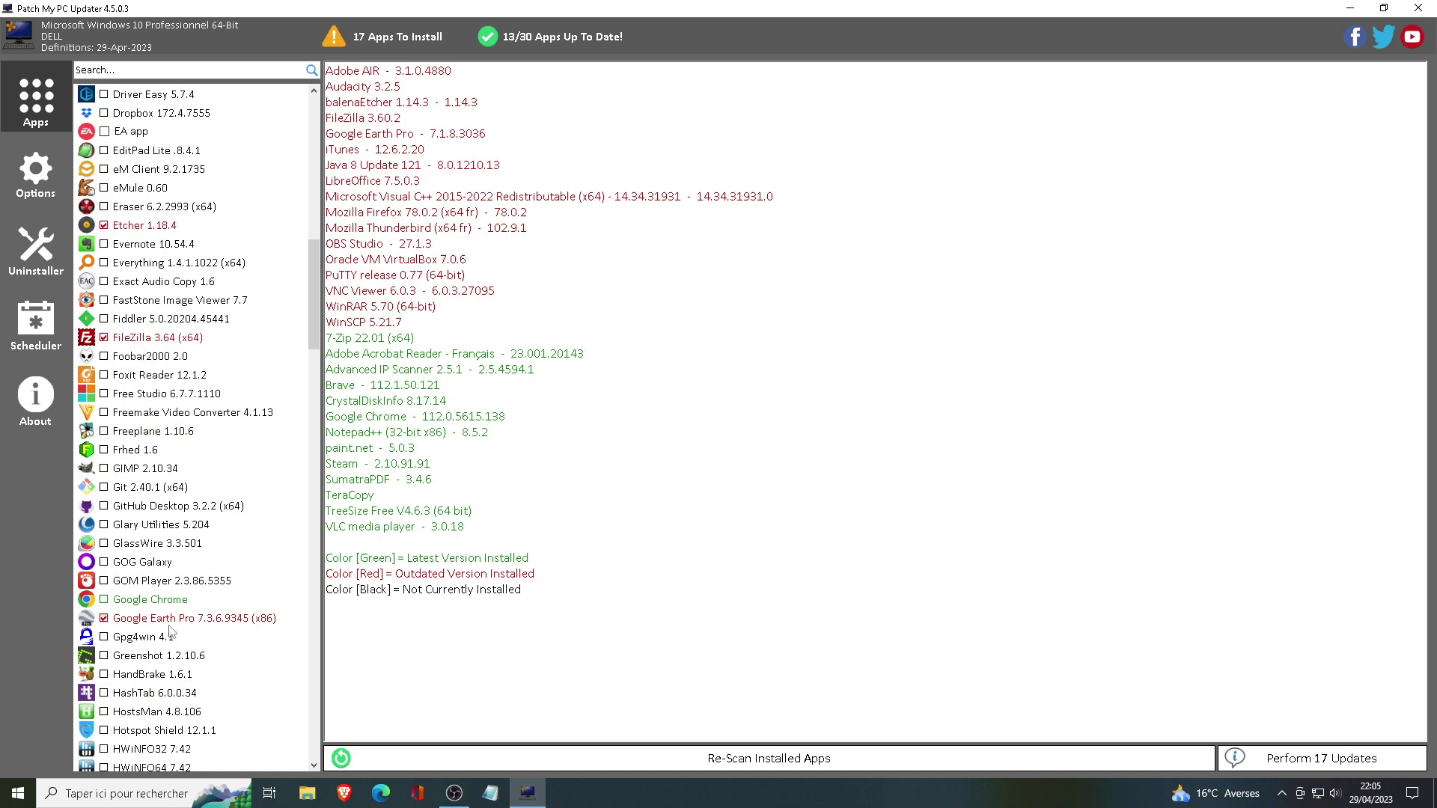
{"action": "scroll", "coordinate": [163, 629], "scroll_direction": "down", "scroll_amount": 8}
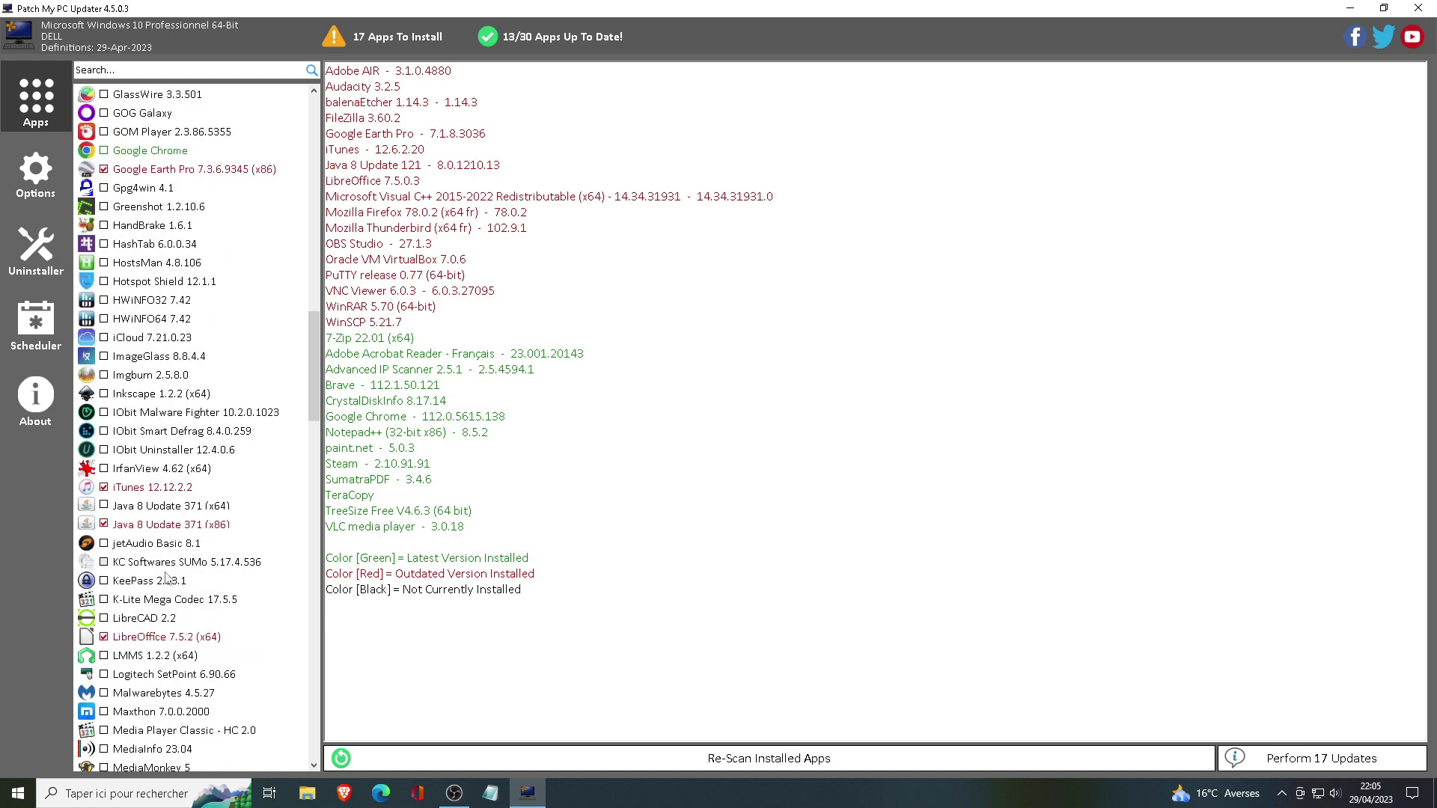
{"action": "left_click_drag", "start_coordinate": [315, 376], "coordinate": [317, 161]}
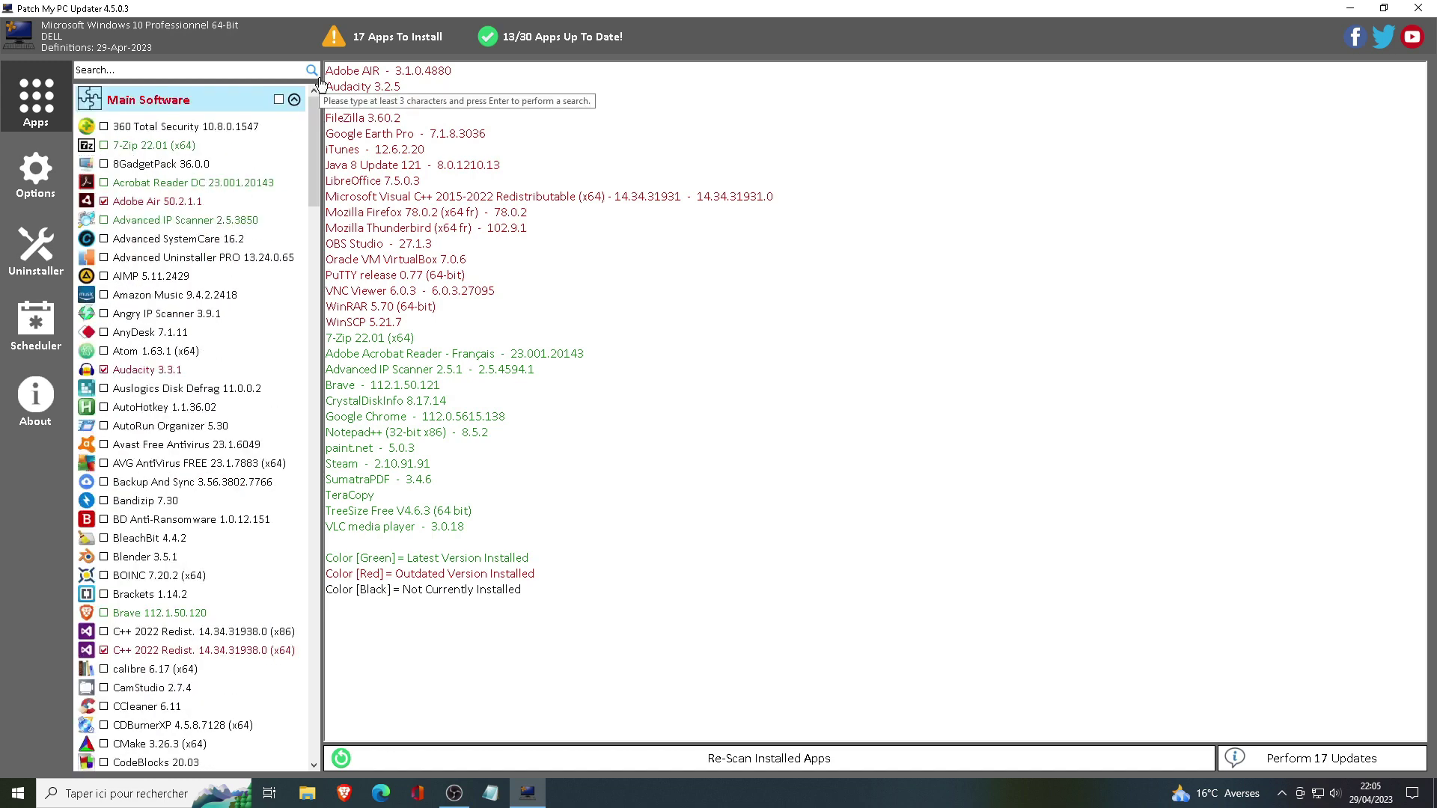
Select Angry IP Scanner 3.9.1, Brackets 1.14.2 and CPUID HWMonitor 1.50 for installation.
{"action": "left_click", "coordinate": [105, 314]}
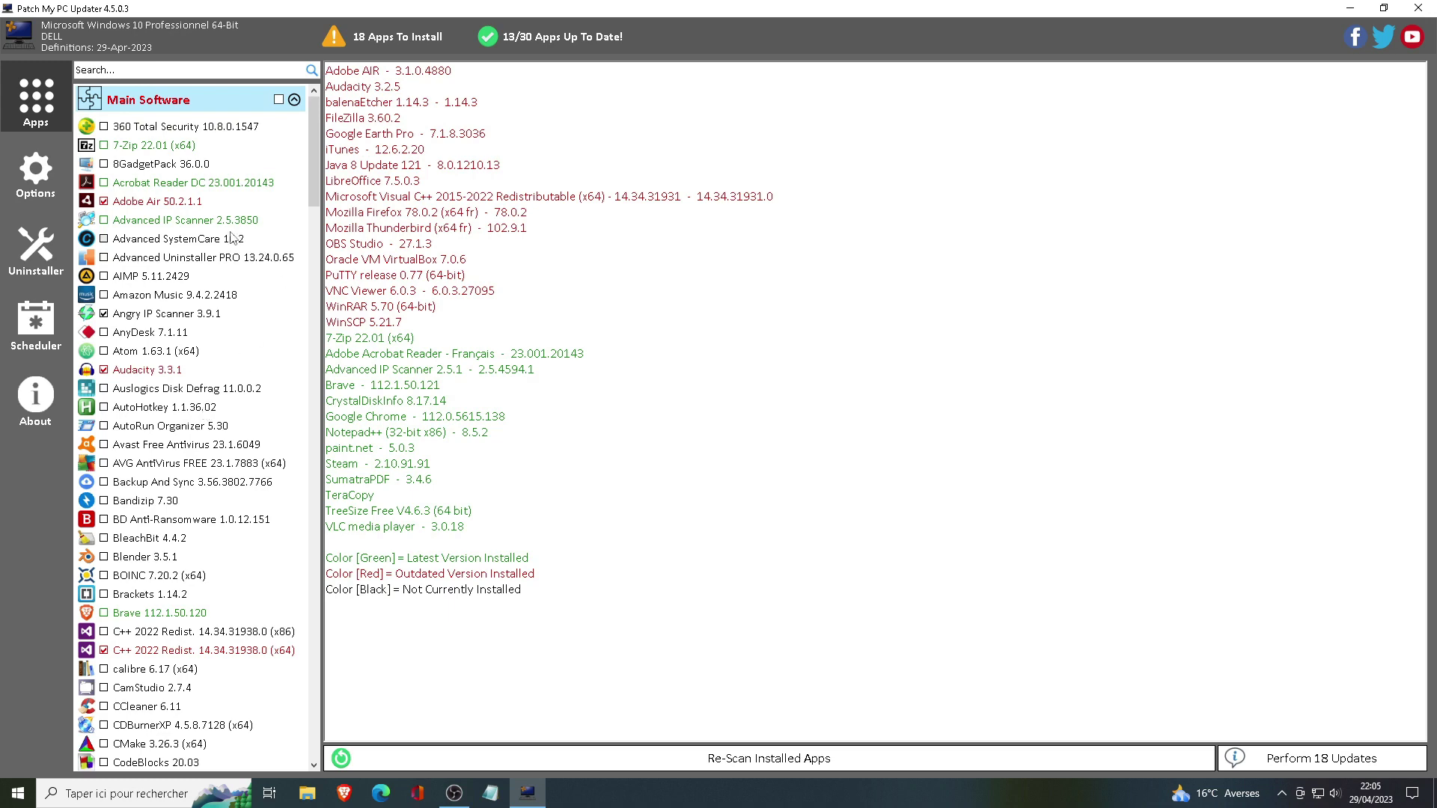
{"action": "scroll", "coordinate": [232, 238], "scroll_direction": "down", "scroll_amount": 3}
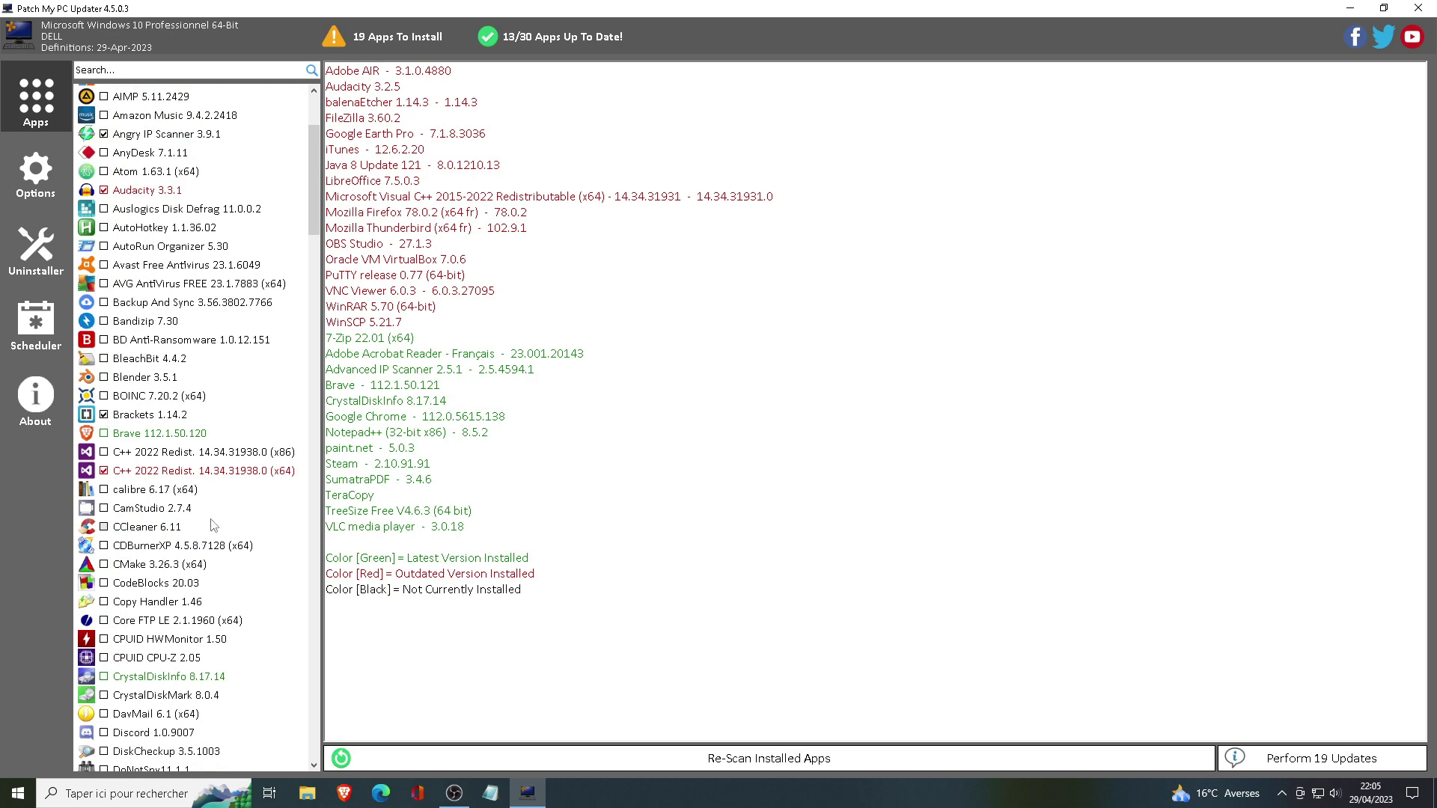
{"action": "scroll", "coordinate": [214, 524], "scroll_direction": "down", "scroll_amount": 2}
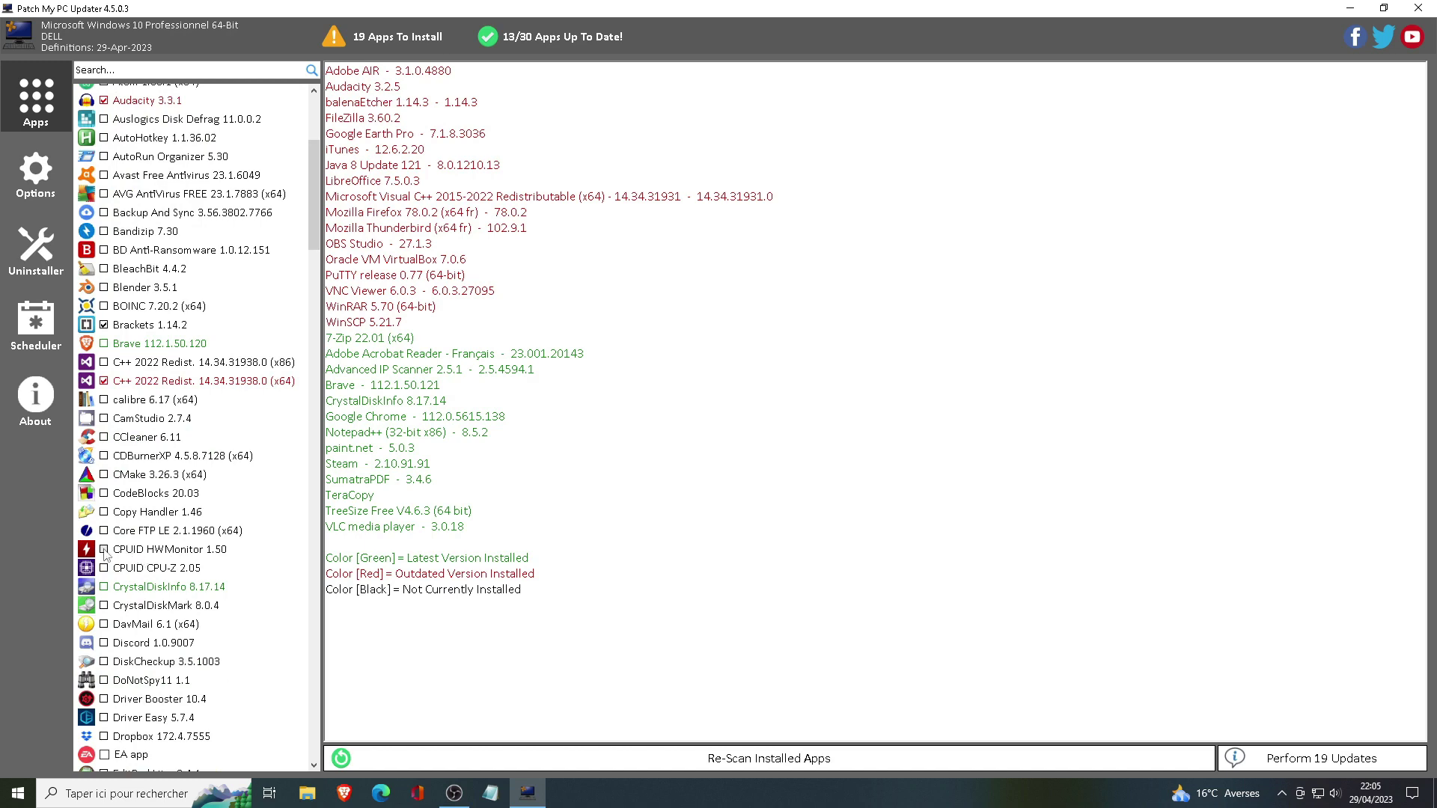
{"action": "scroll", "coordinate": [155, 592], "scroll_direction": "down", "scroll_amount": 4}
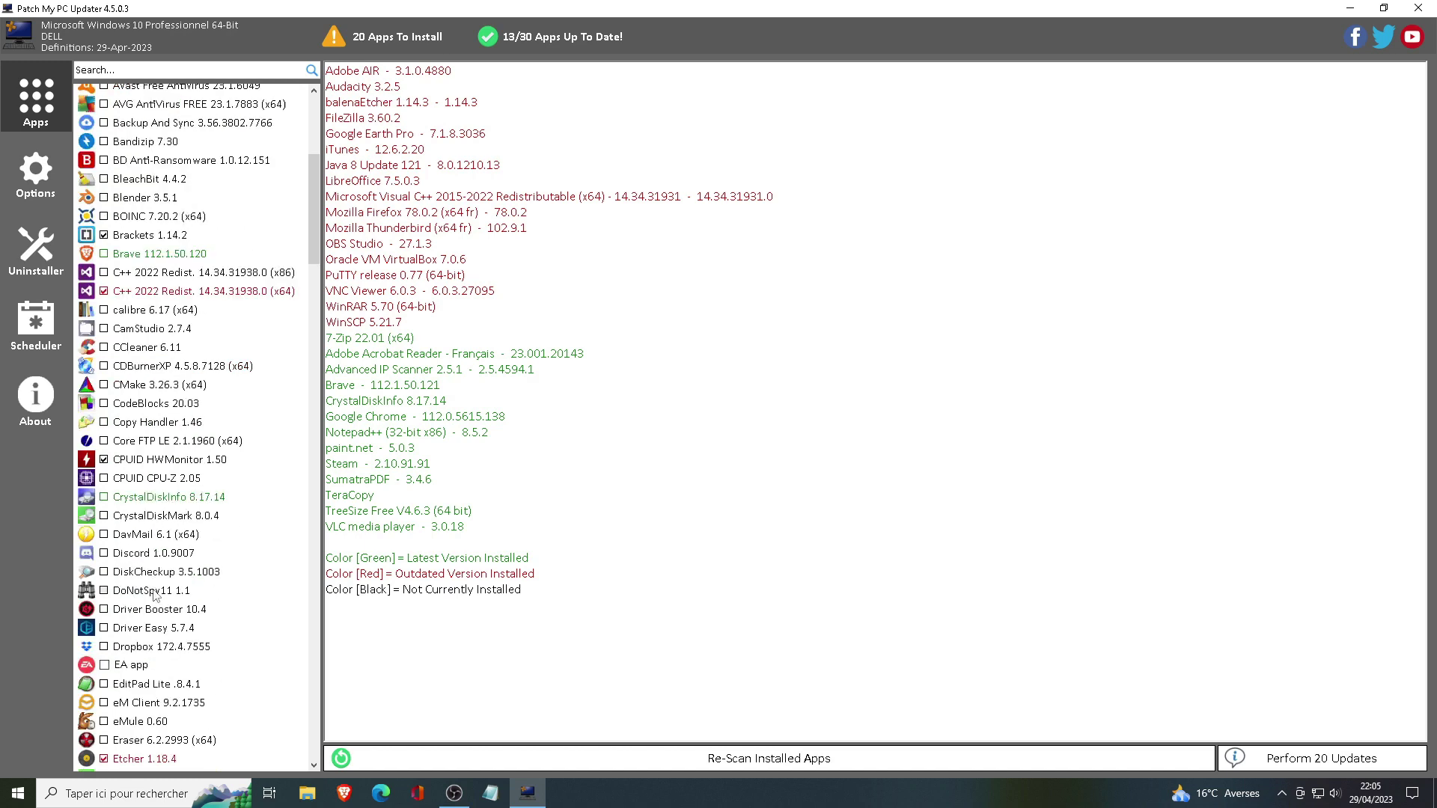
Select XnView 2.51.2 for installation near the end of the Main Software list.
{"action": "scroll", "coordinate": [155, 595], "scroll_direction": "down", "scroll_amount": 6}
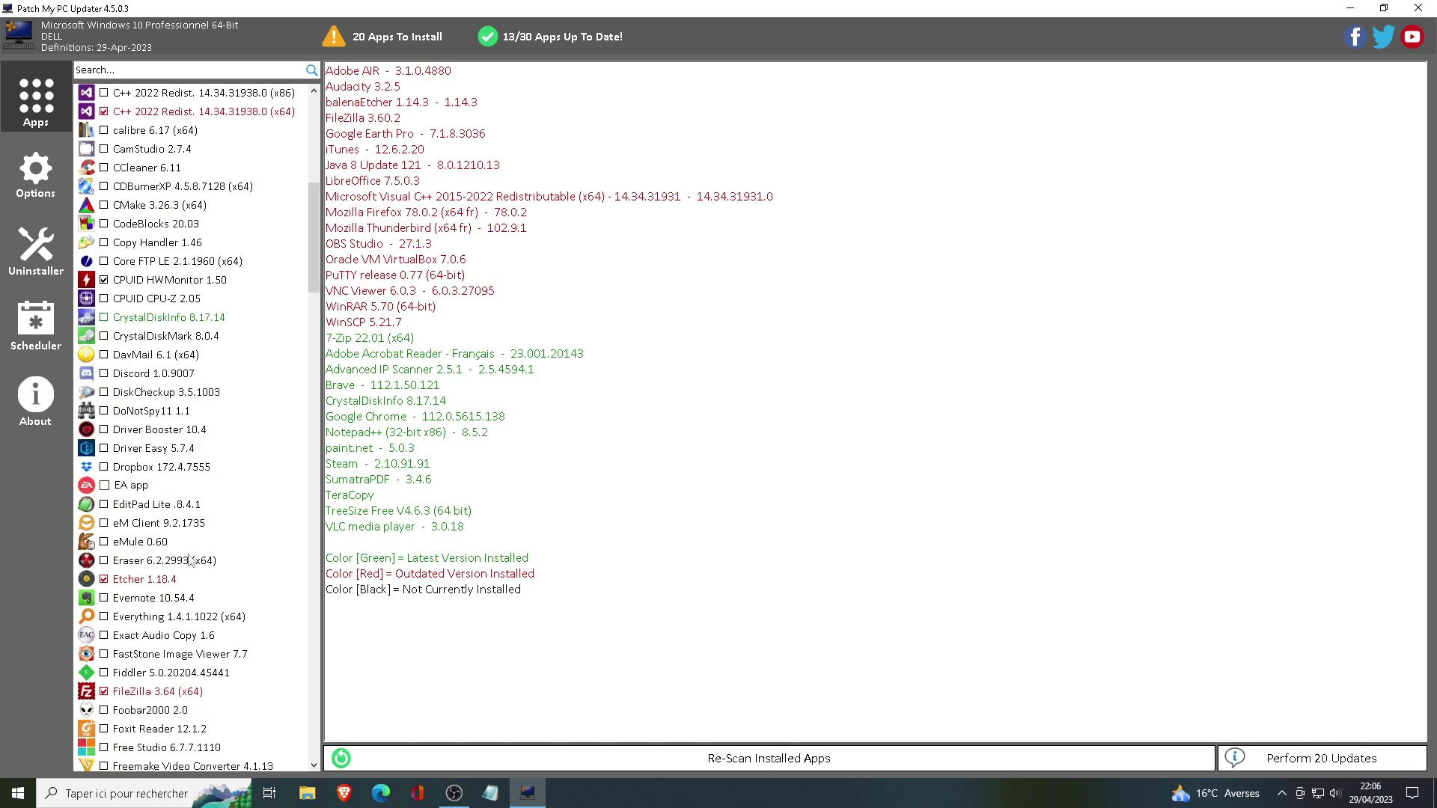
{"action": "scroll", "coordinate": [149, 545], "scroll_direction": "down", "scroll_amount": 4}
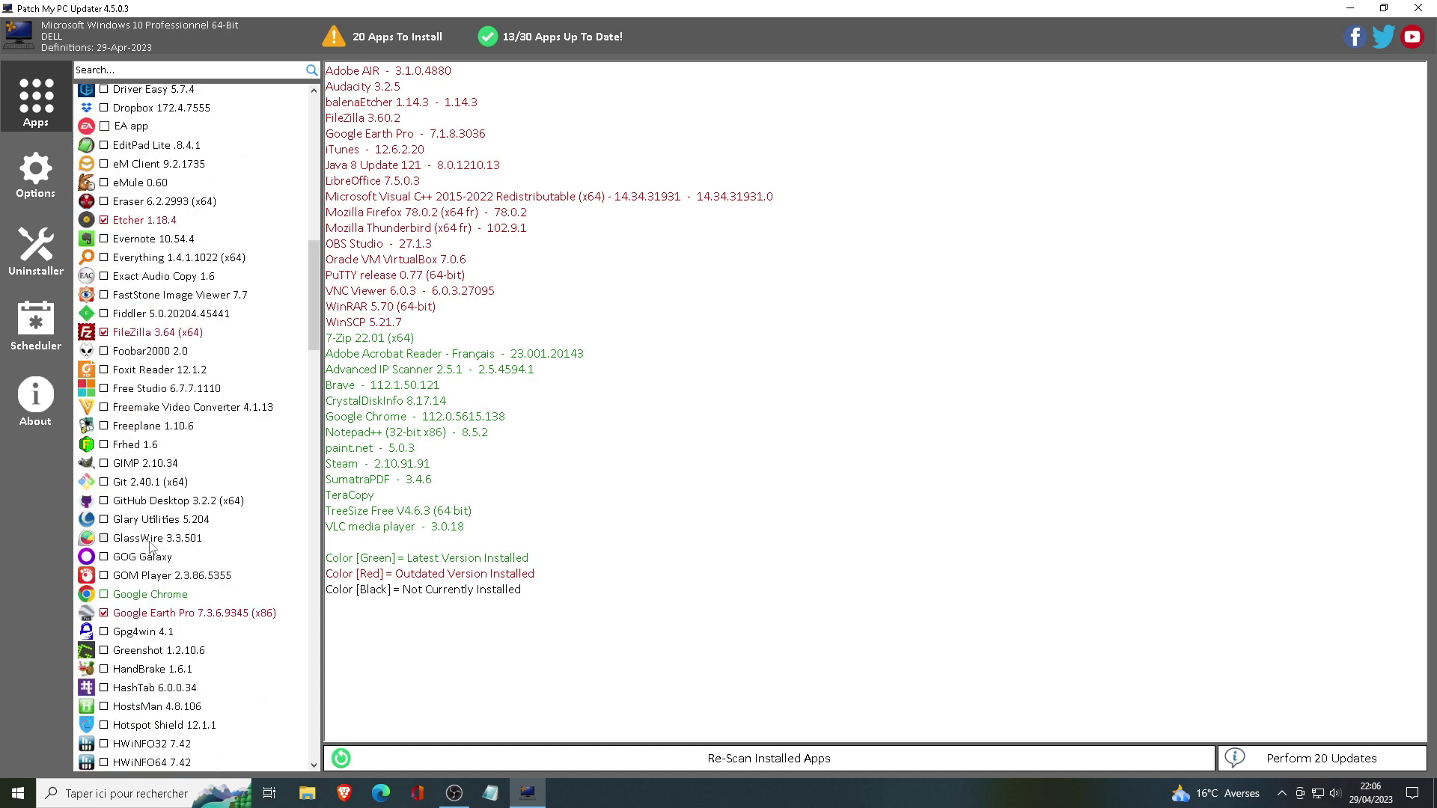
{"action": "scroll", "coordinate": [152, 548], "scroll_direction": "down", "scroll_amount": 2}
{"action": "scroll", "coordinate": [152, 547], "scroll_direction": "down", "scroll_amount": 20}
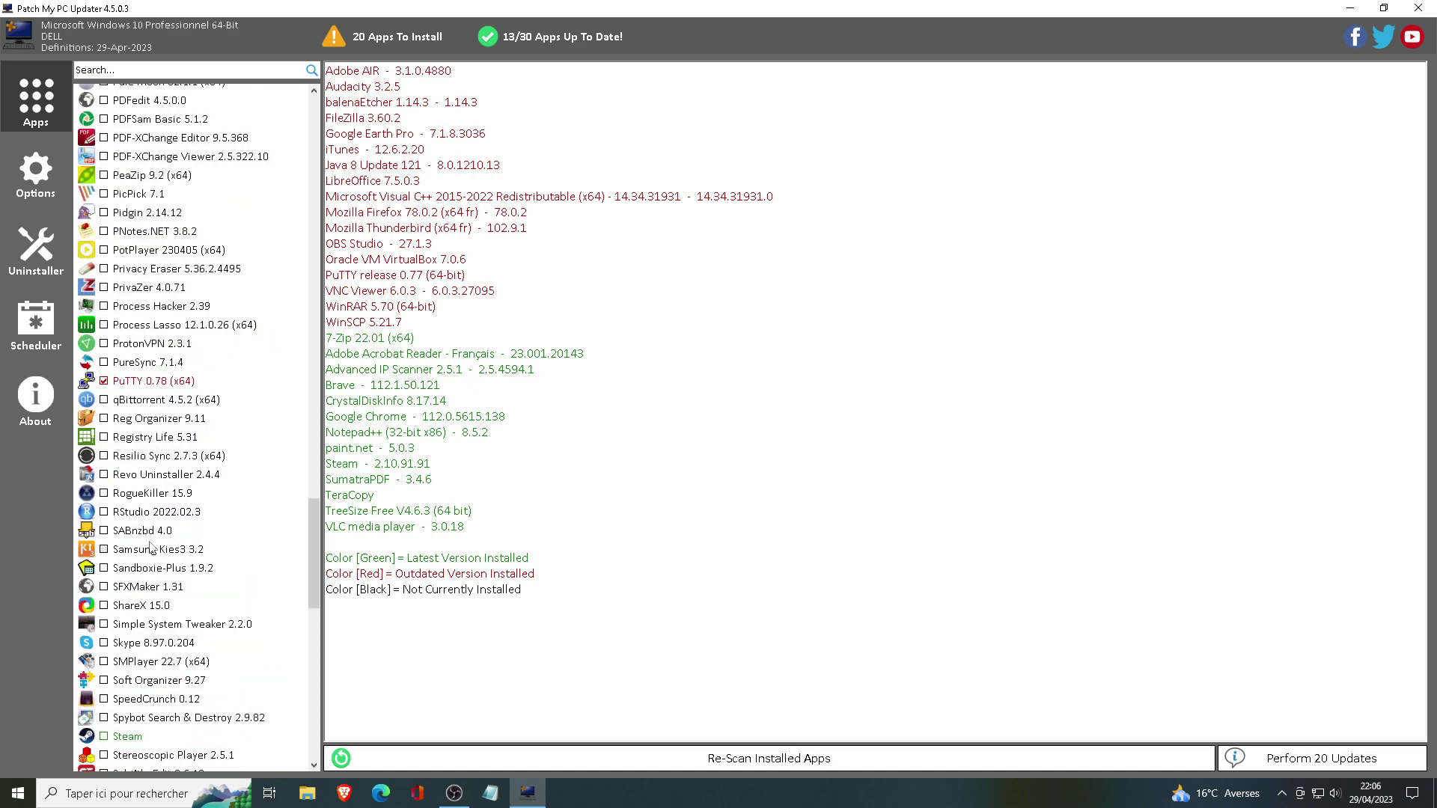
{"action": "scroll", "coordinate": [150, 547], "scroll_direction": "down", "scroll_amount": 4}
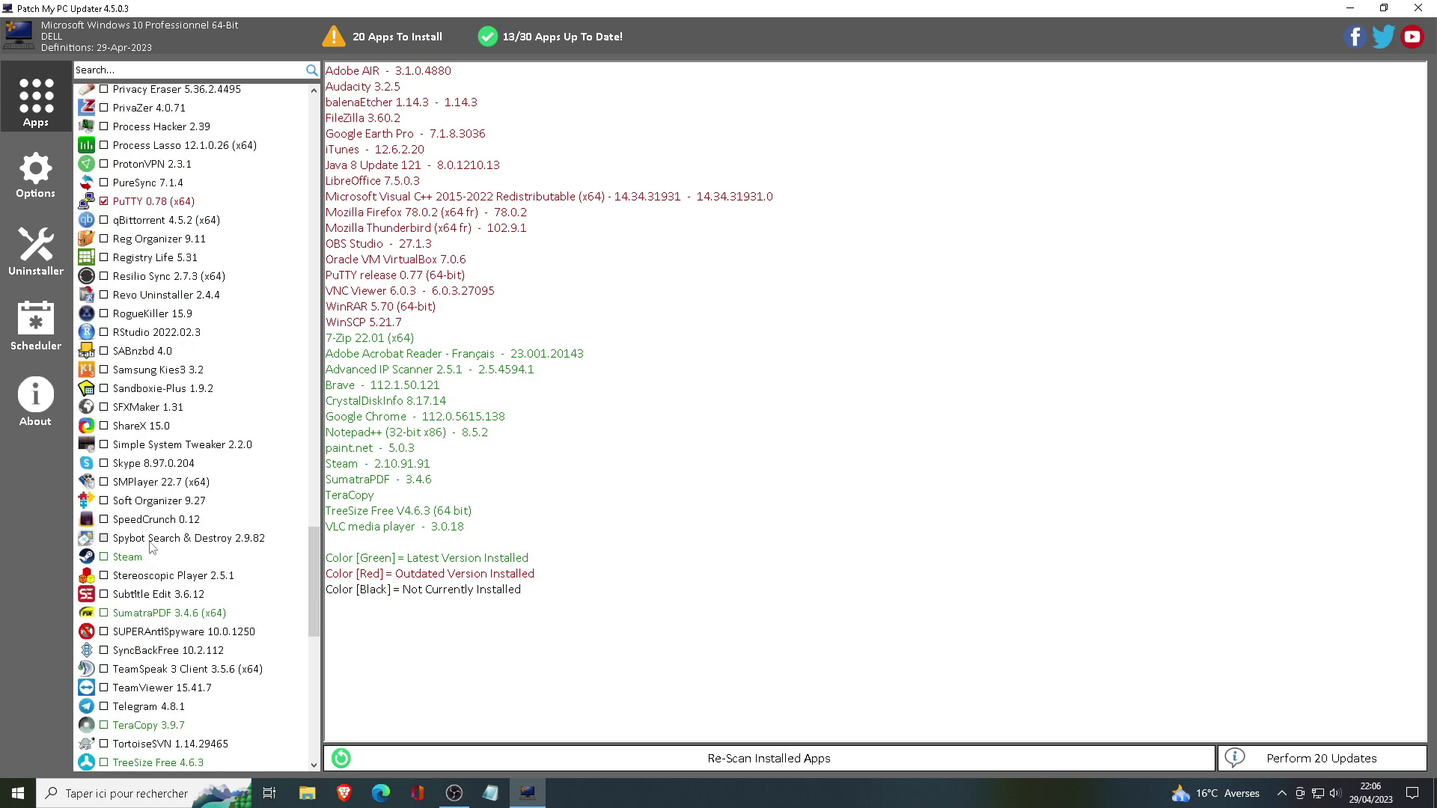
{"action": "scroll", "coordinate": [152, 548], "scroll_direction": "down", "scroll_amount": 12}
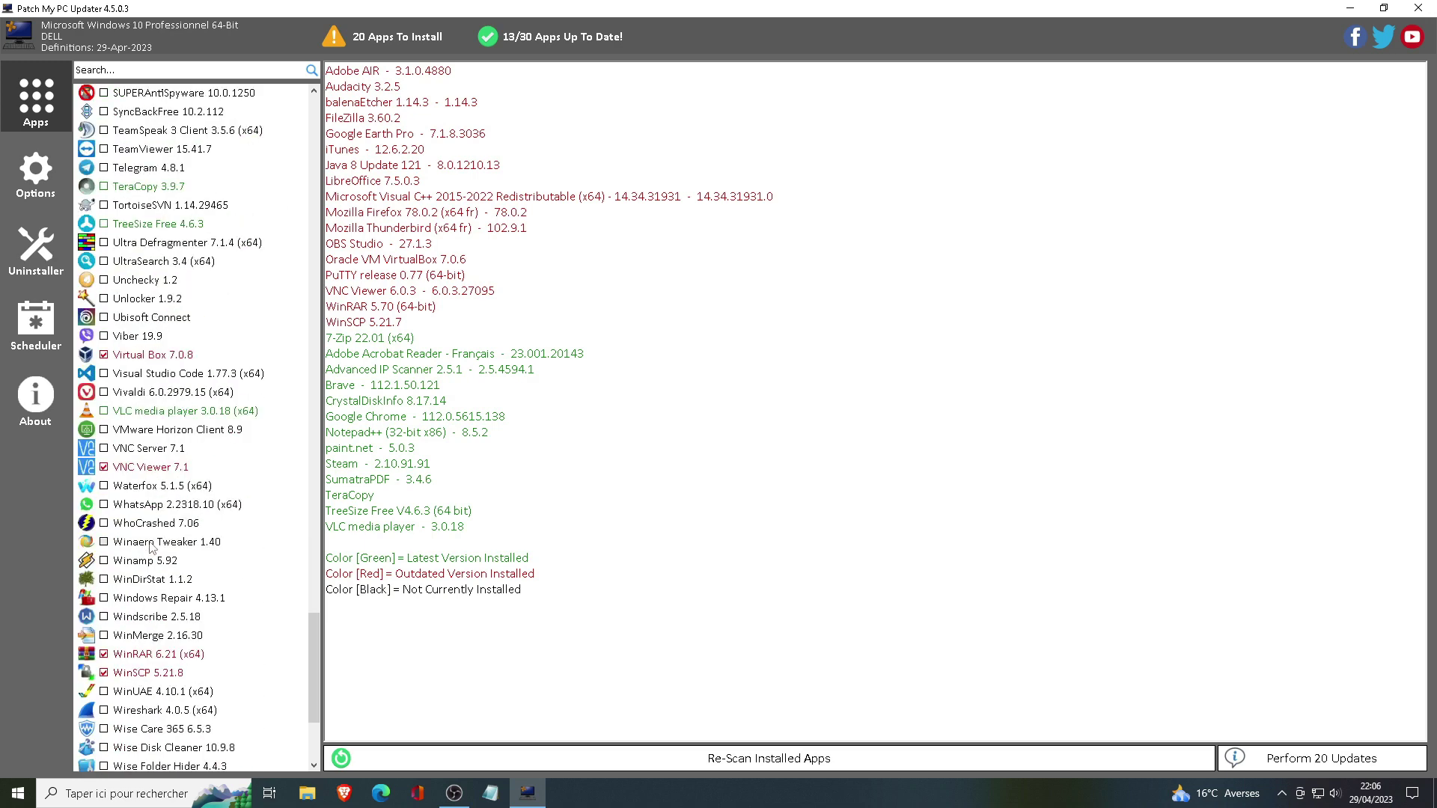
{"action": "scroll", "coordinate": [152, 547], "scroll_direction": "down", "scroll_amount": 2}
{"action": "scroll", "coordinate": [152, 547], "scroll_direction": "down", "scroll_amount": 2}
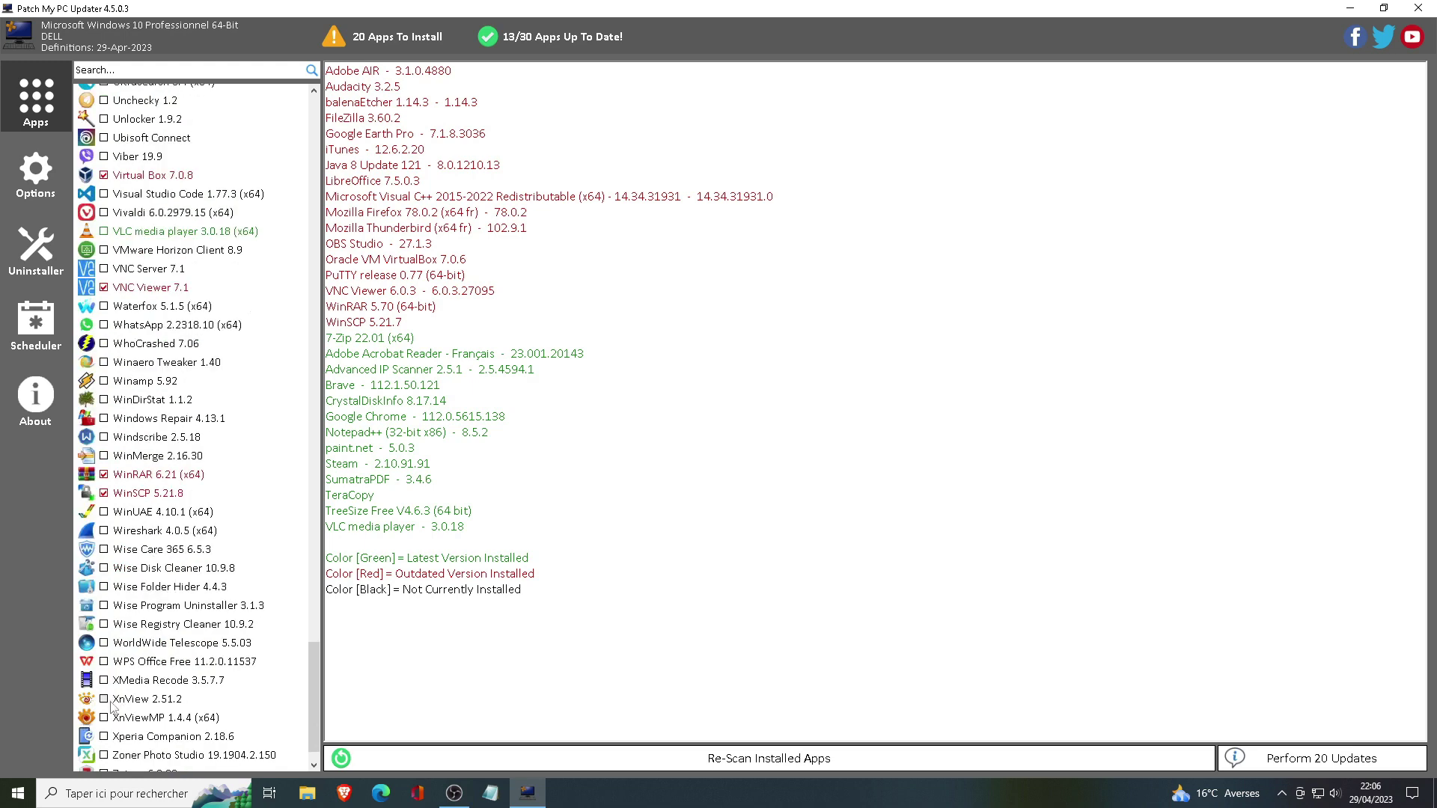
{"action": "scroll", "coordinate": [116, 704], "scroll_direction": "down", "scroll_amount": 2}
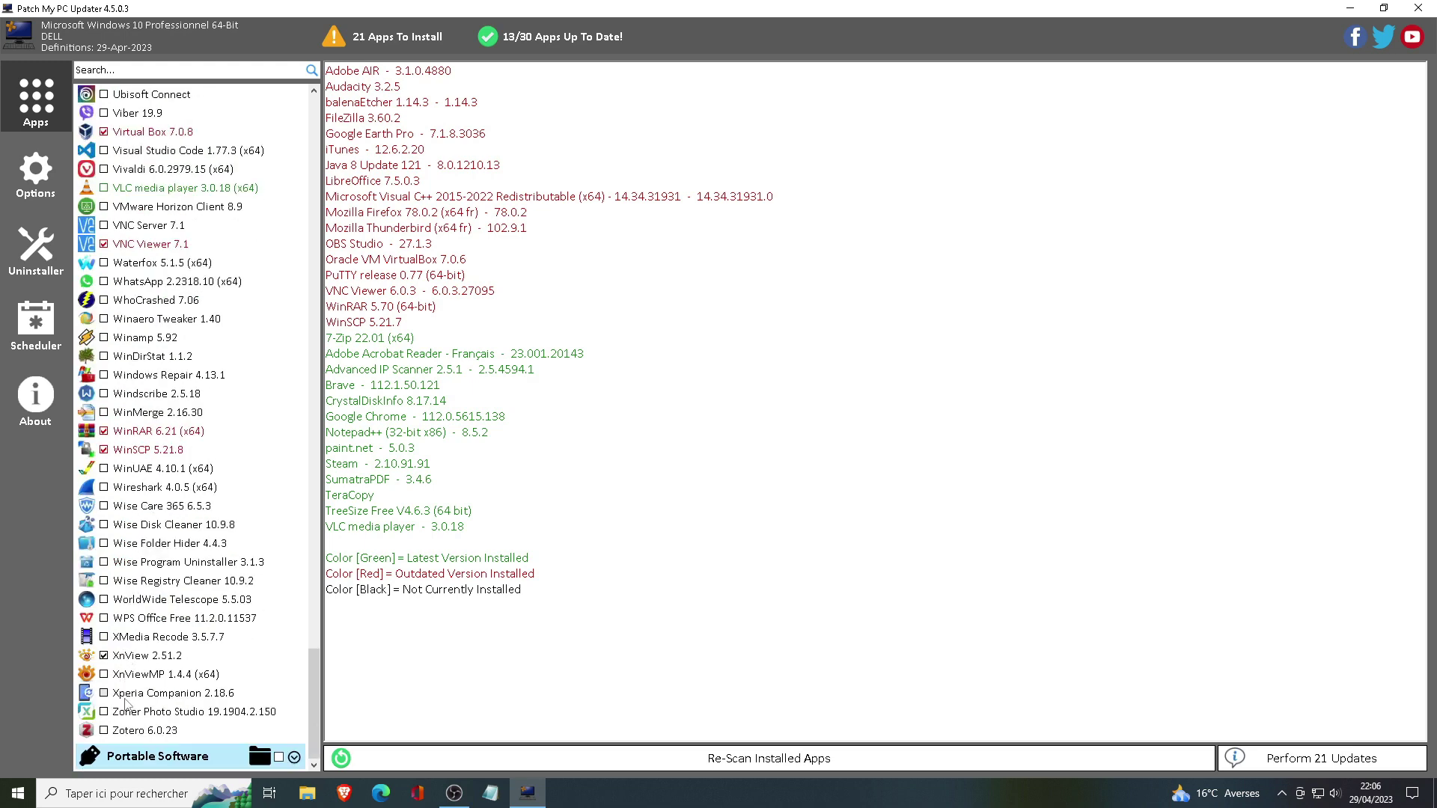
Collapse the Main Software category and expand it again.
{"action": "left_click_drag", "start_coordinate": [318, 673], "coordinate": [271, 121]}
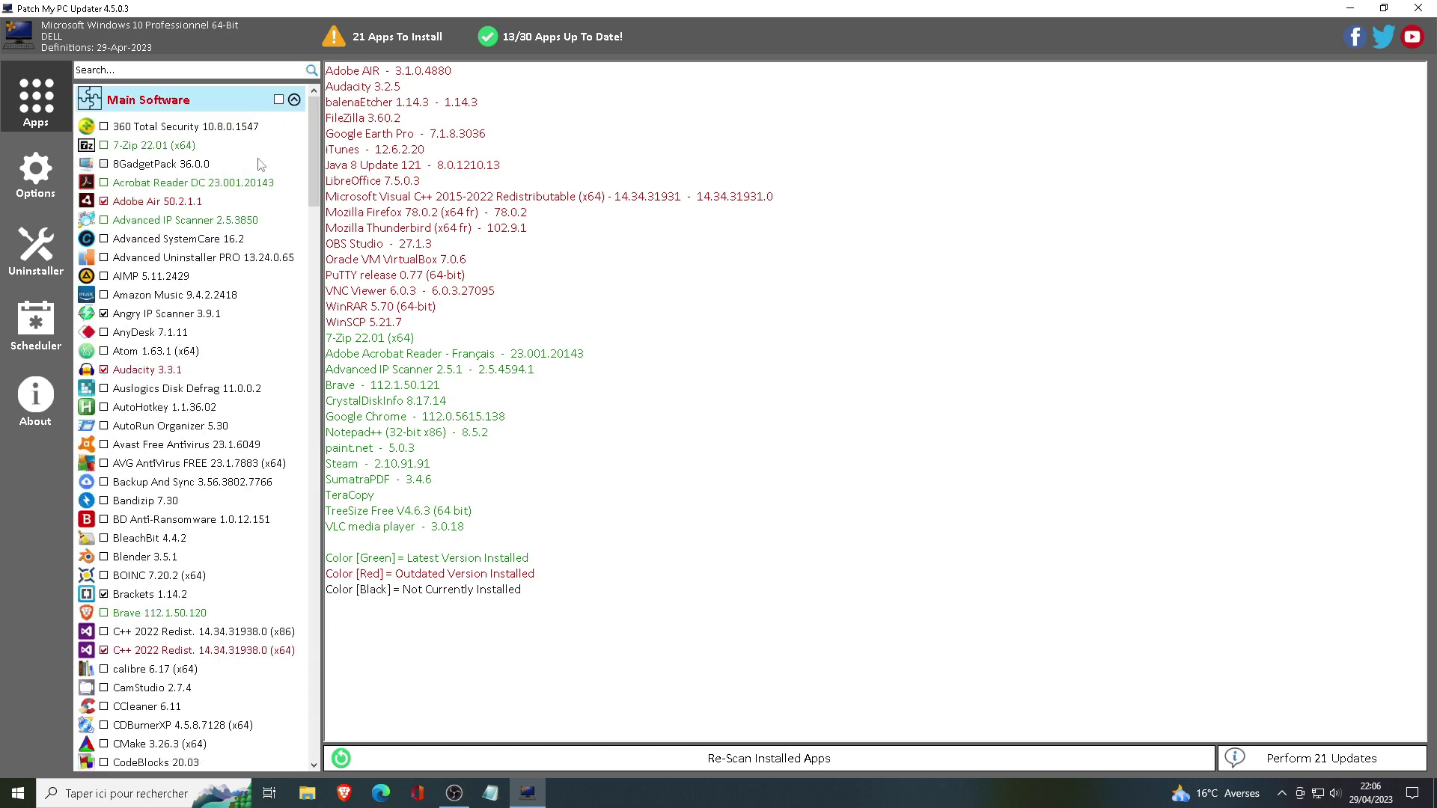
{"action": "left_click", "coordinate": [295, 100]}
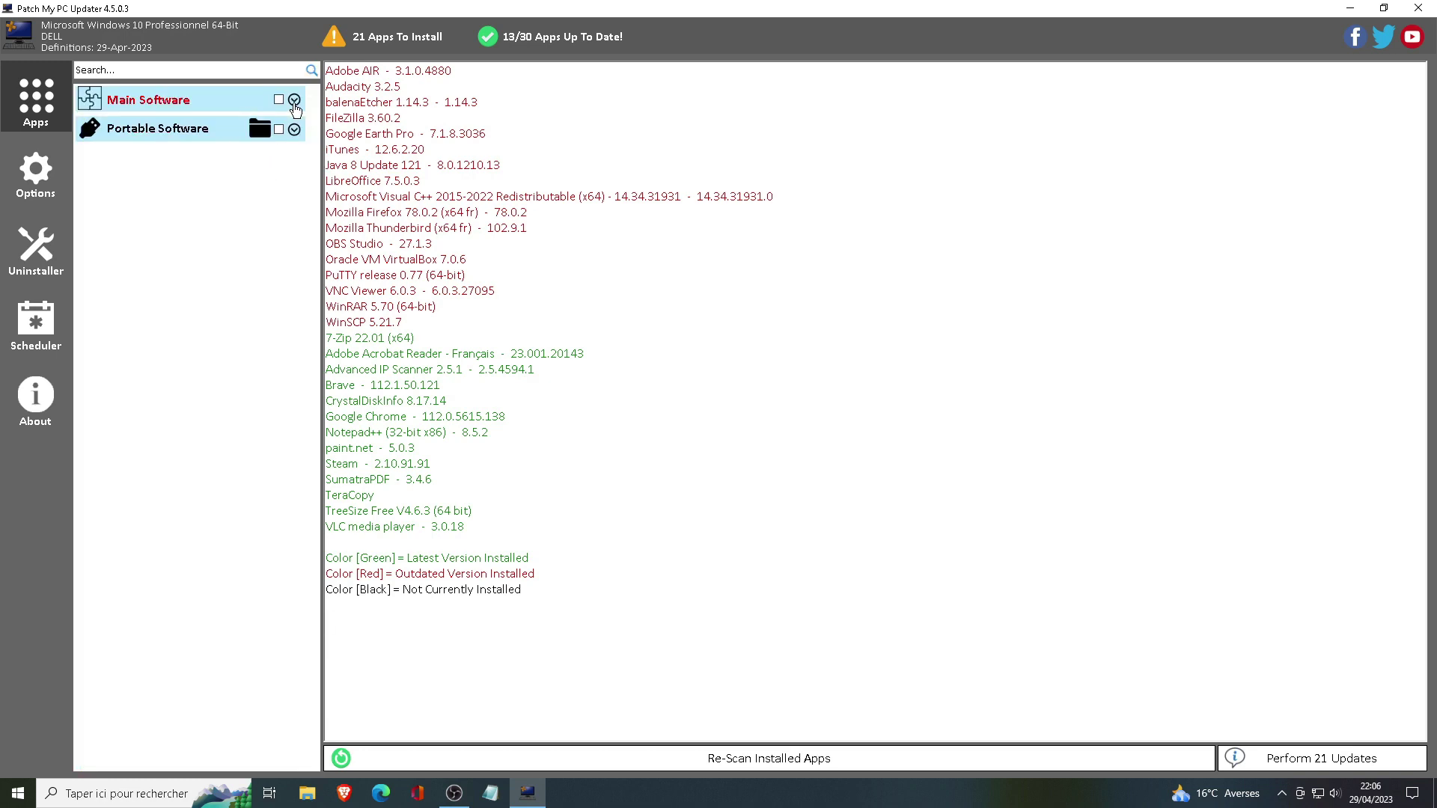
{"action": "left_click", "coordinate": [294, 100]}
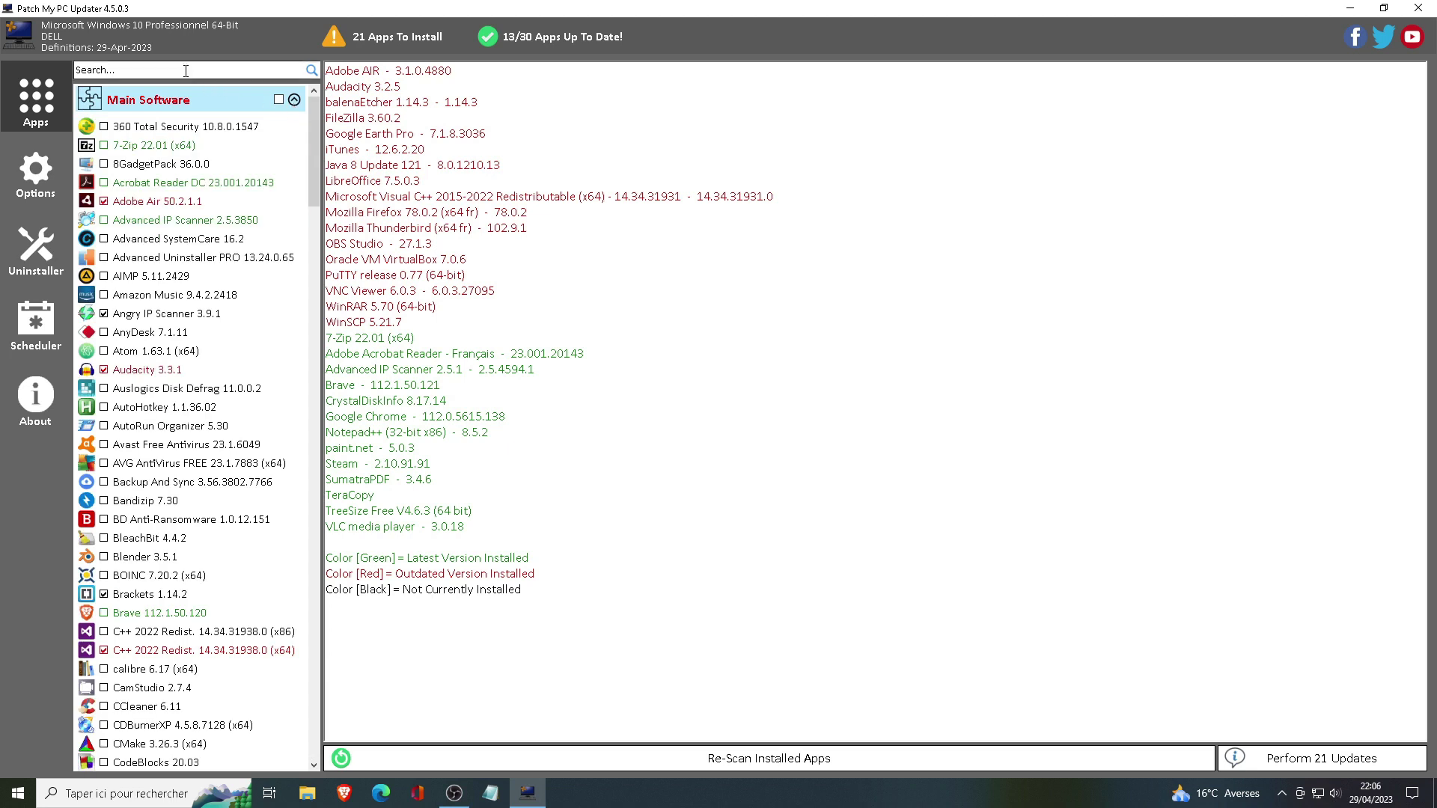
Search the app list for "chrome".
{"action": "left_click", "coordinate": [144, 71]}
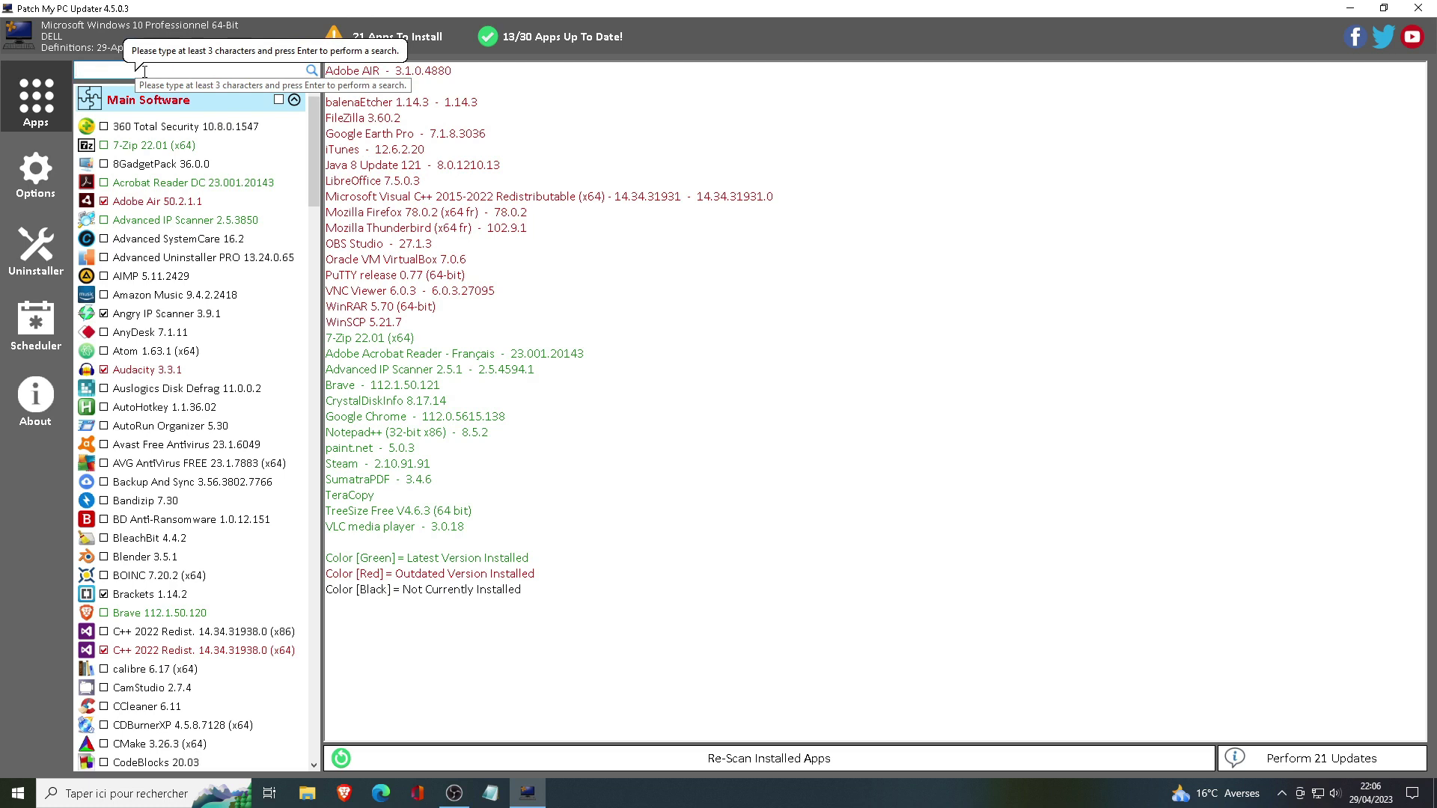
{"action": "type", "text": "chrome"}
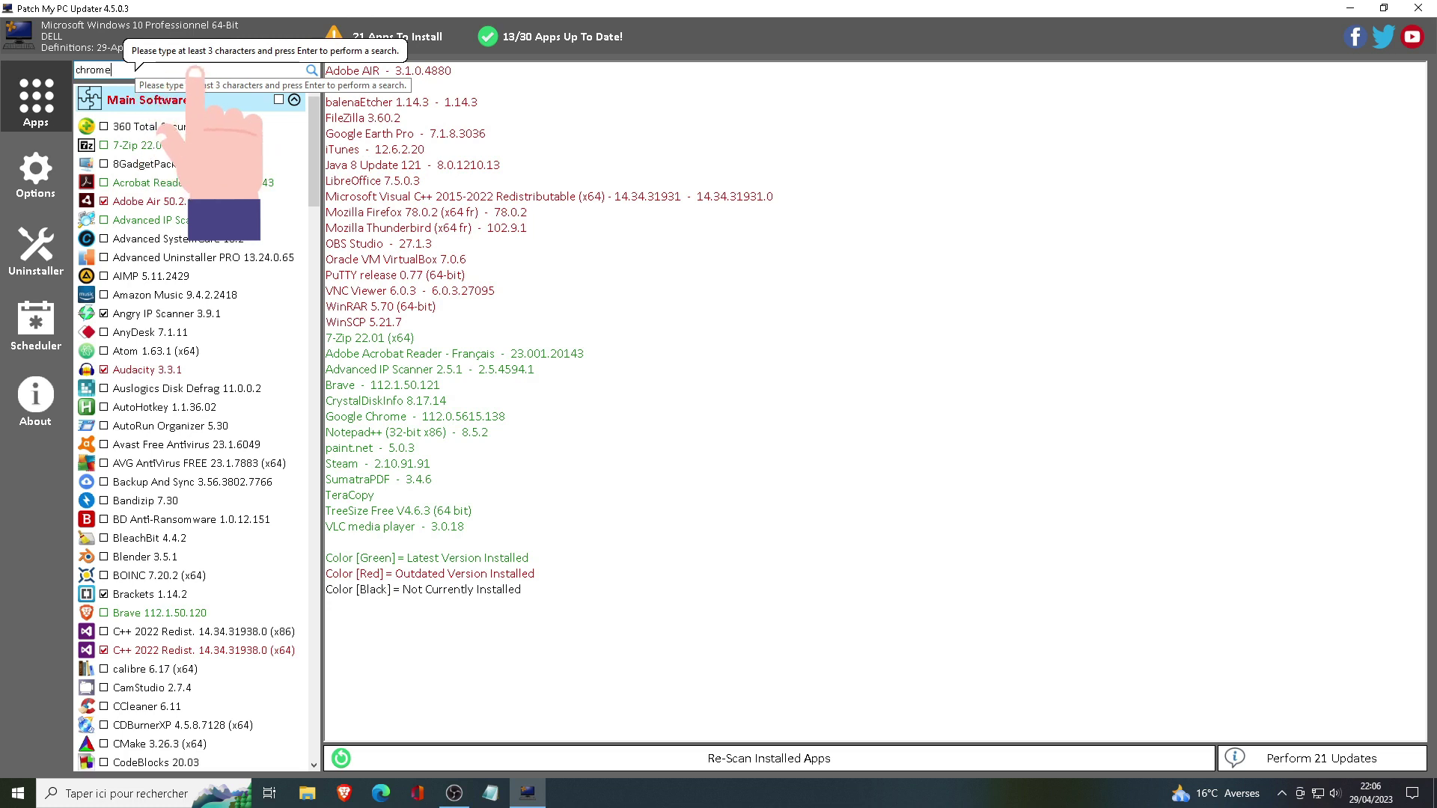
{"action": "key", "text": "Return"}
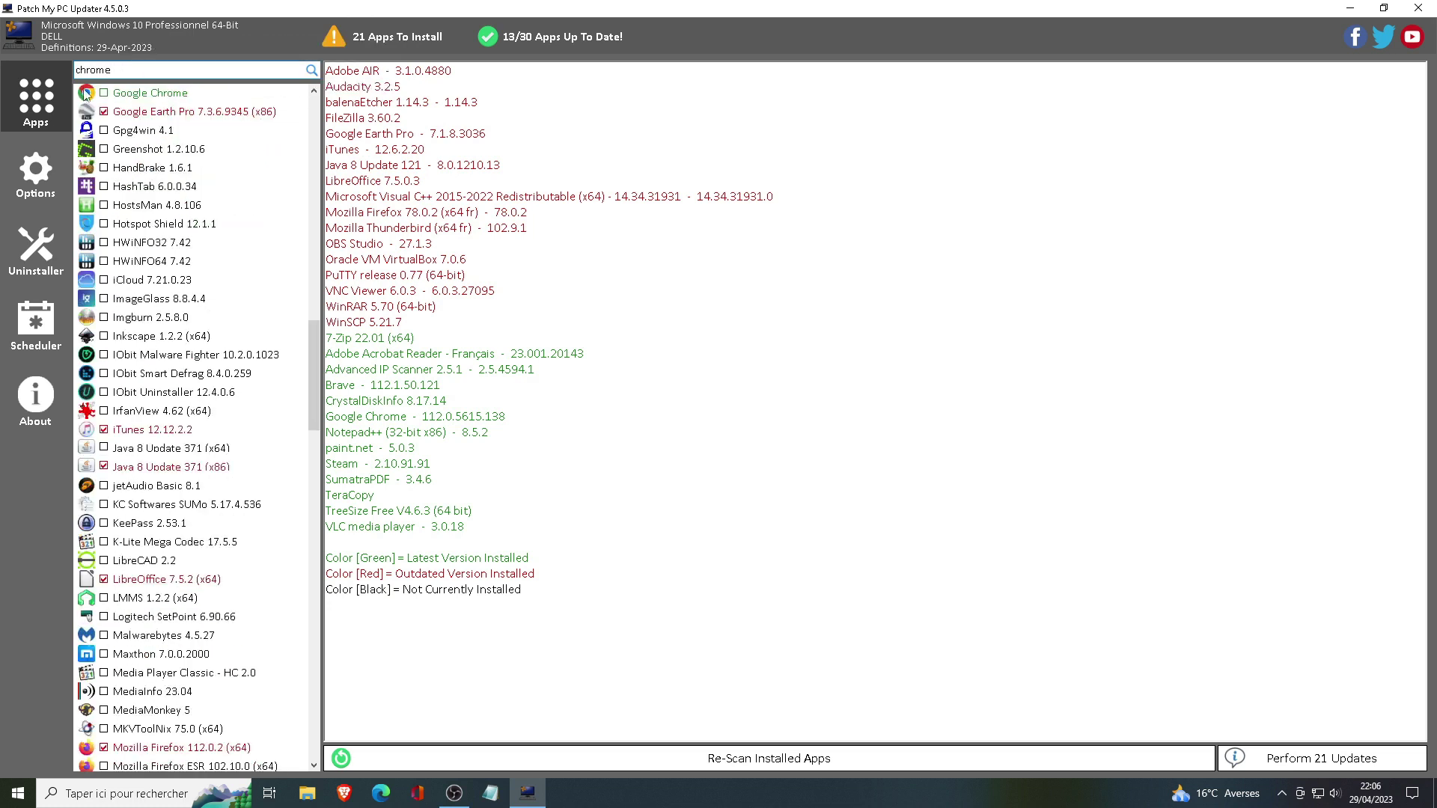
Search the app list for "teamviewer" instead and clear the search to go back to the start of the list.
{"action": "left_click_drag", "start_coordinate": [113, 69], "coordinate": [74, 69]}
{"action": "key", "text": "BackSpace"}
{"action": "key", "text": "Return"}
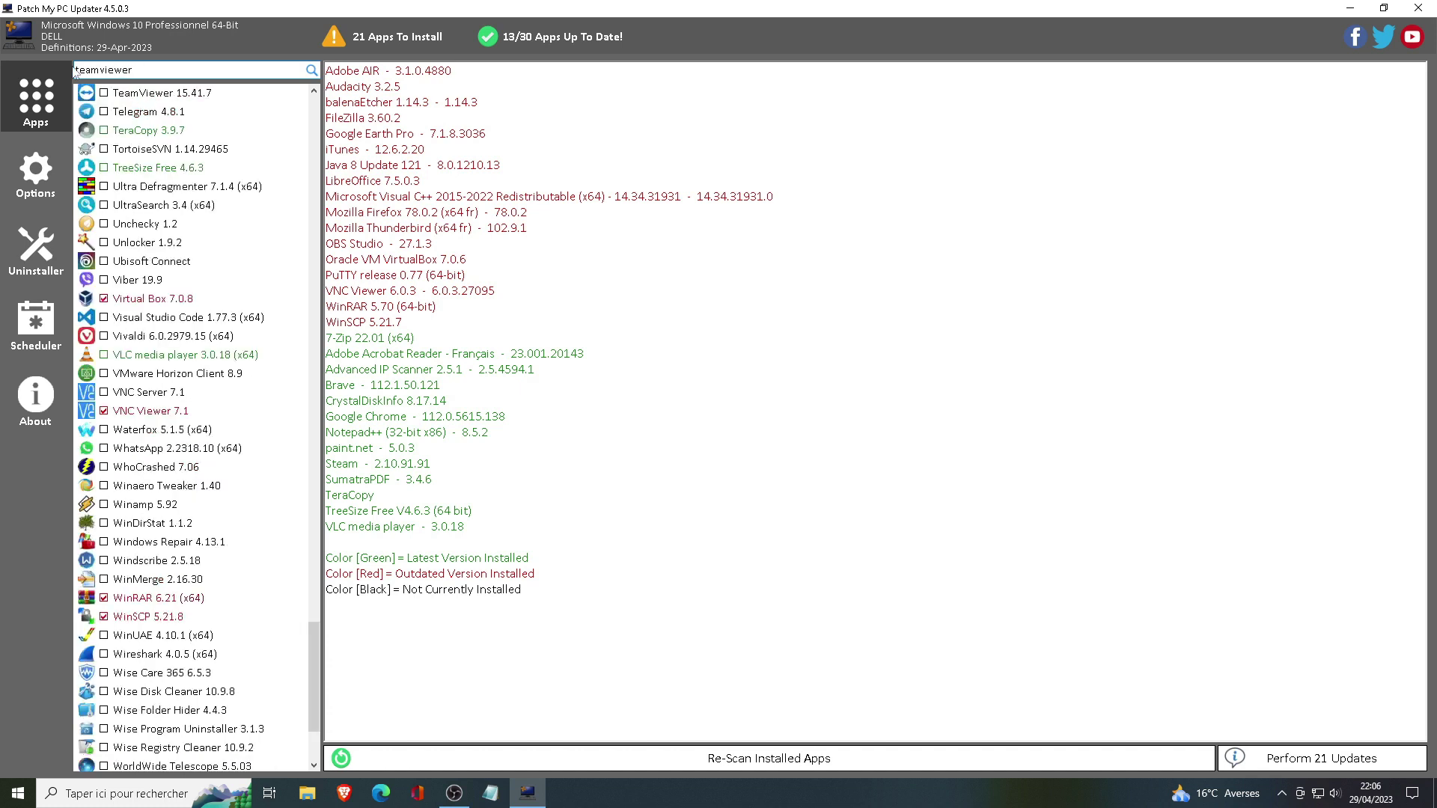
{"action": "key", "text": "ctrl+a"}
{"action": "key", "text": "BackSpace"}
{"action": "key", "text": "Return"}
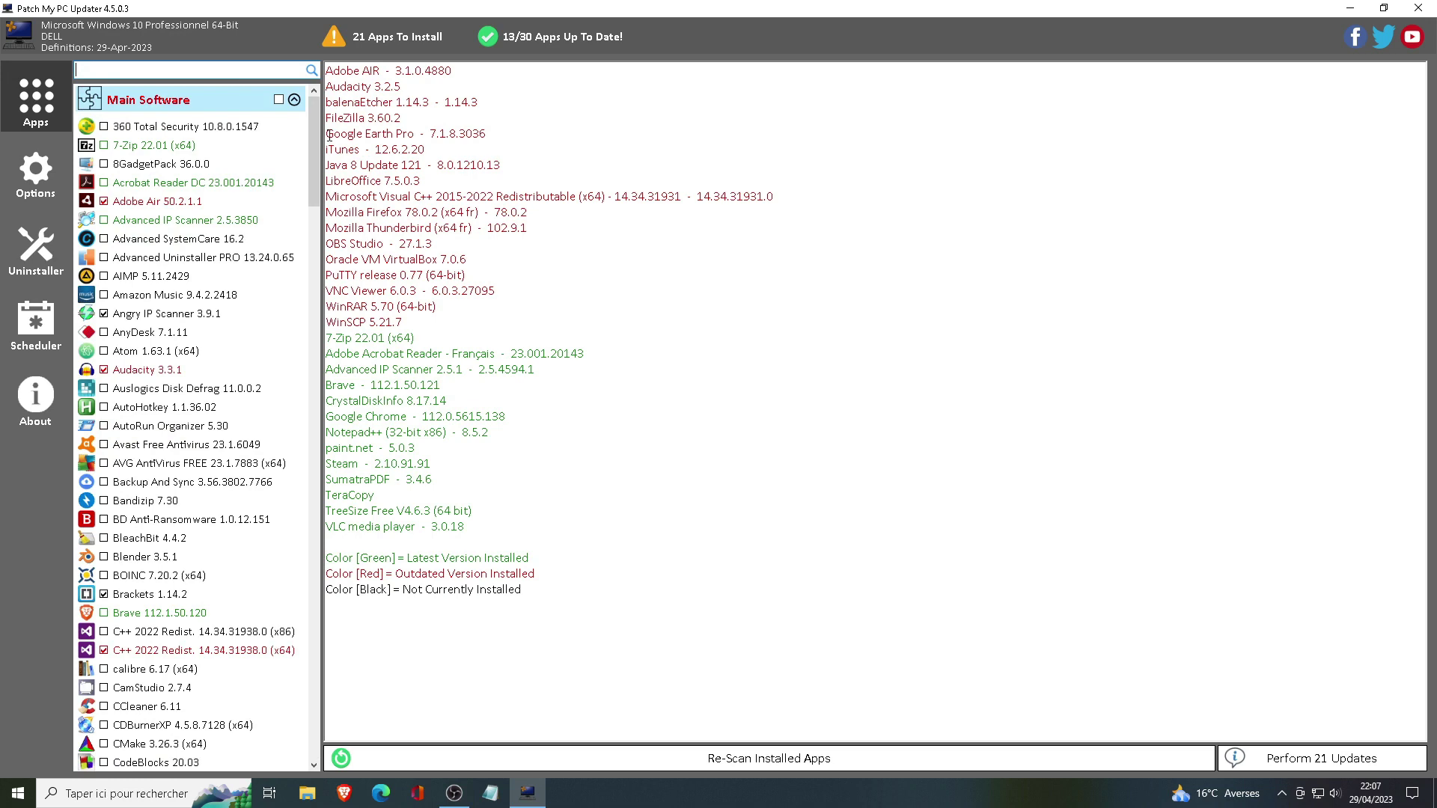
Expand the Portable Software category after Main Software, look over its apps and return to the beginning of the list.
{"action": "scroll", "coordinate": [206, 257], "scroll_direction": "down", "scroll_amount": 11}
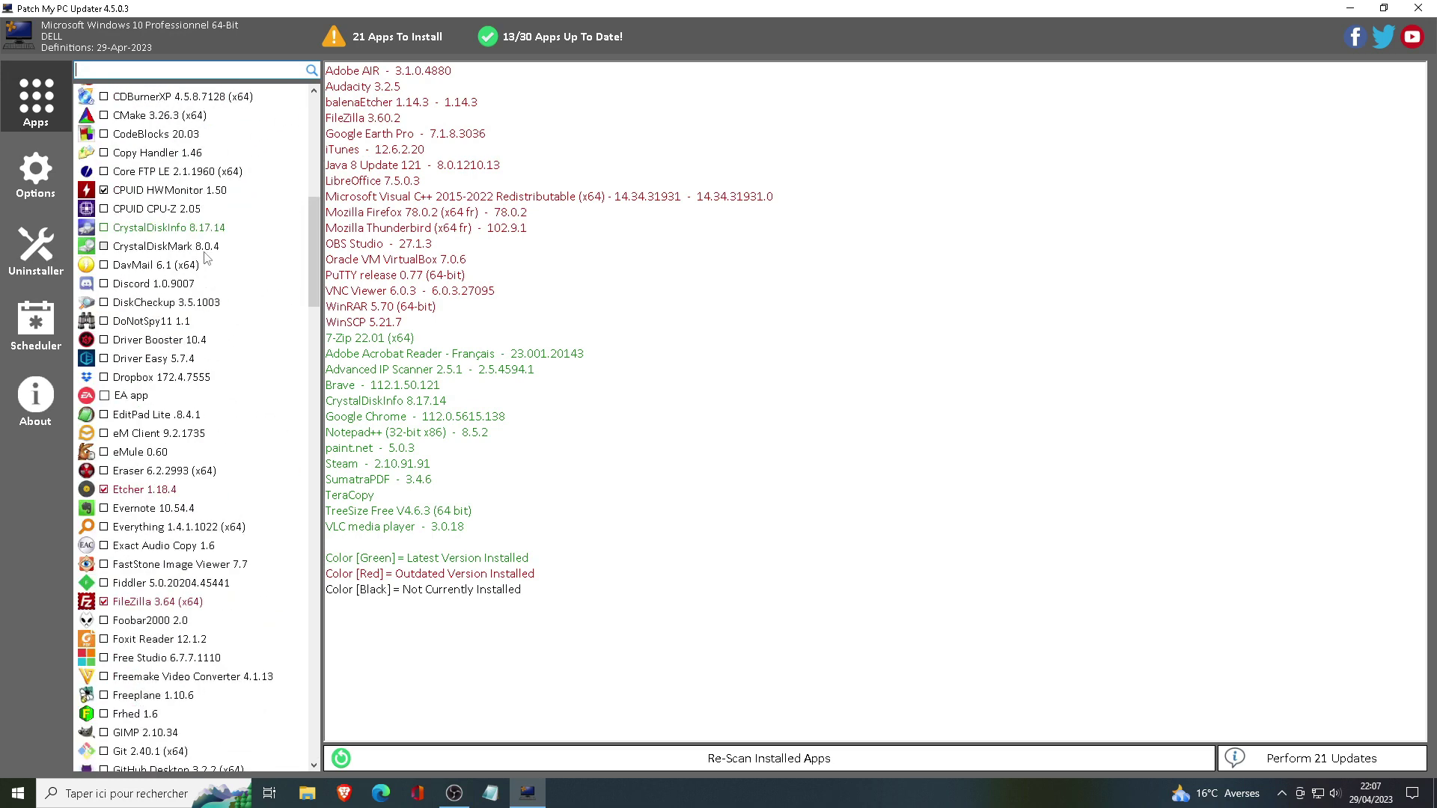
{"action": "scroll", "coordinate": [207, 258], "scroll_direction": "down", "scroll_amount": 5}
{"action": "scroll", "coordinate": [206, 257], "scroll_direction": "down", "scroll_amount": 5}
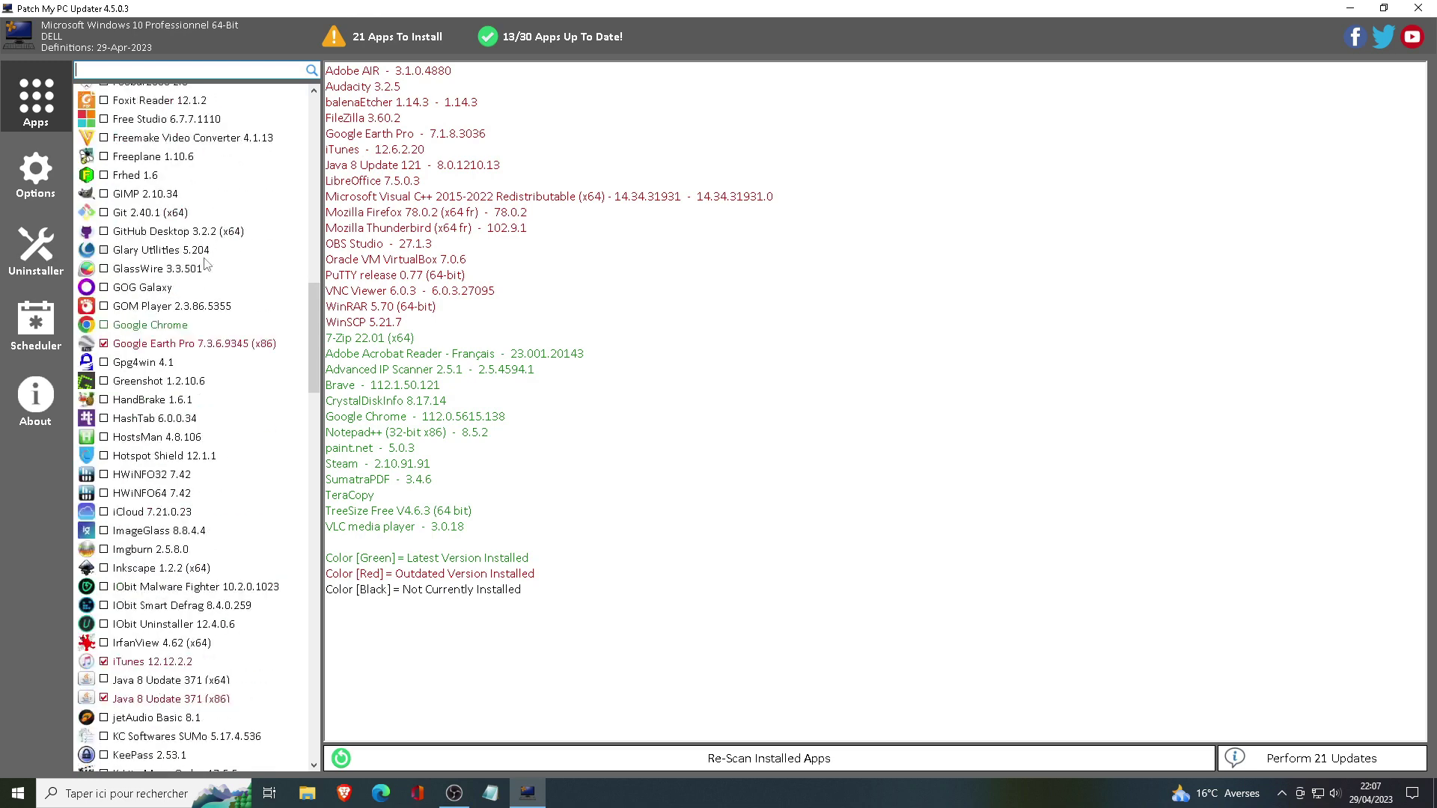
{"action": "scroll", "coordinate": [206, 266], "scroll_direction": "down", "scroll_amount": 20}
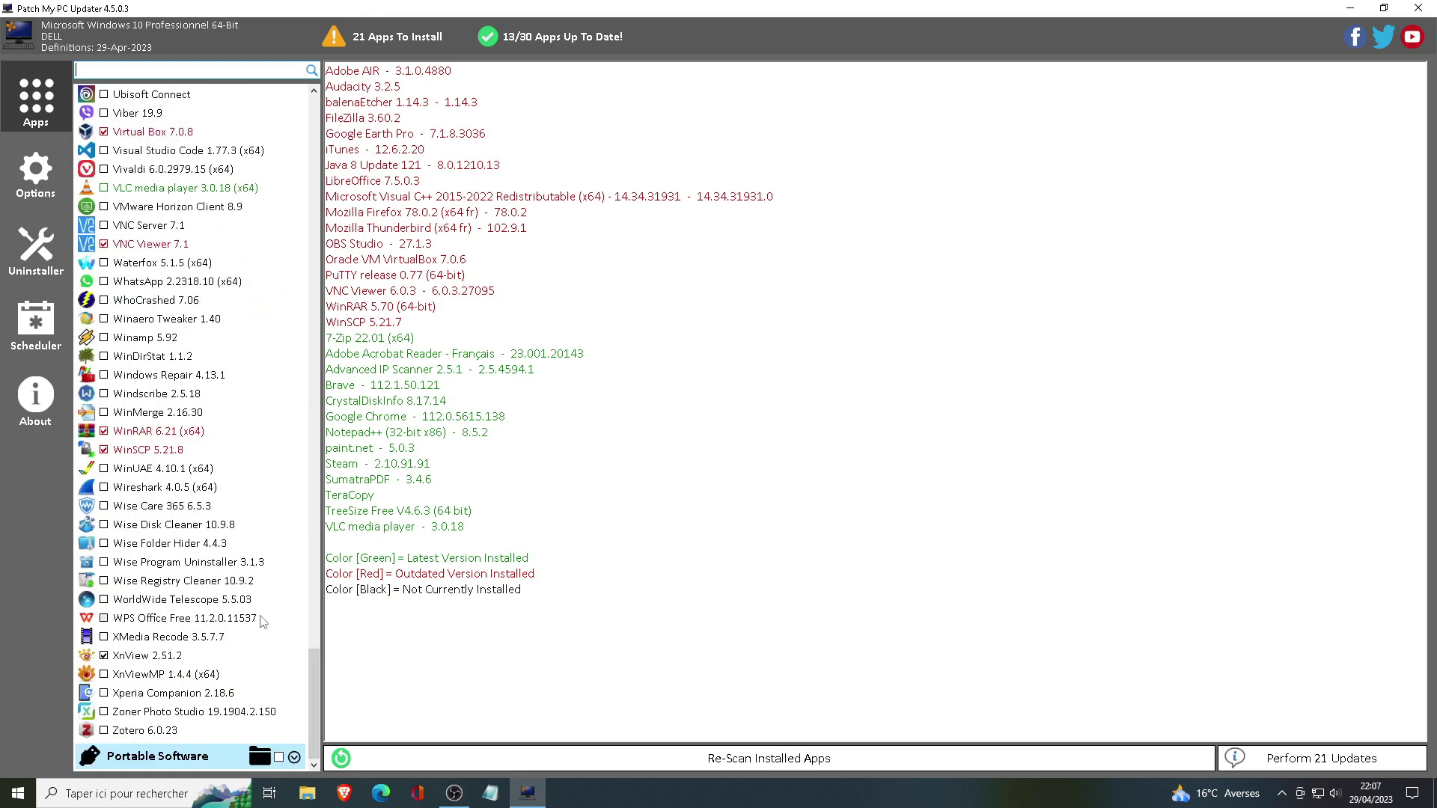
{"action": "left_click", "coordinate": [218, 759]}
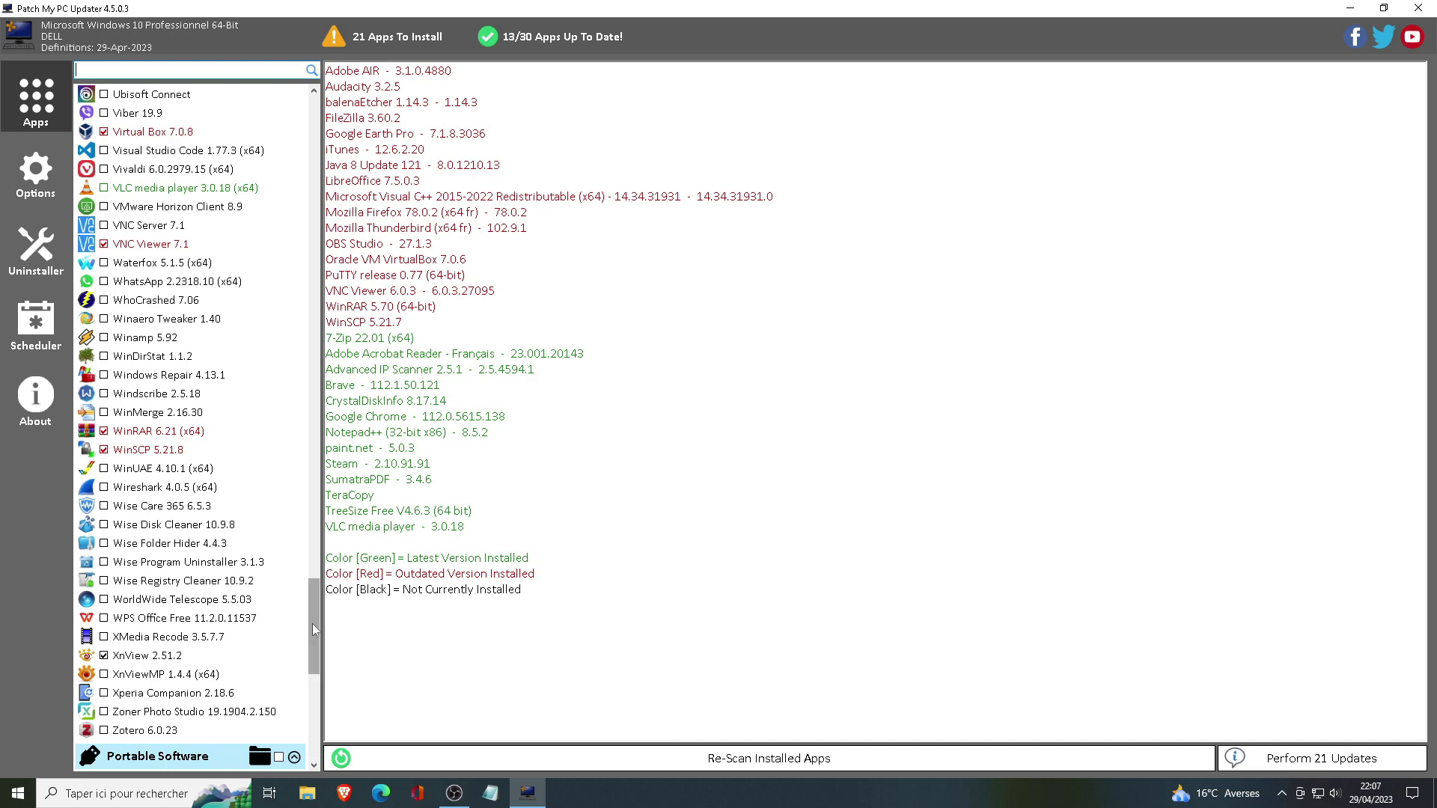
{"action": "scroll", "coordinate": [162, 177], "scroll_direction": "down", "scroll_amount": 3}
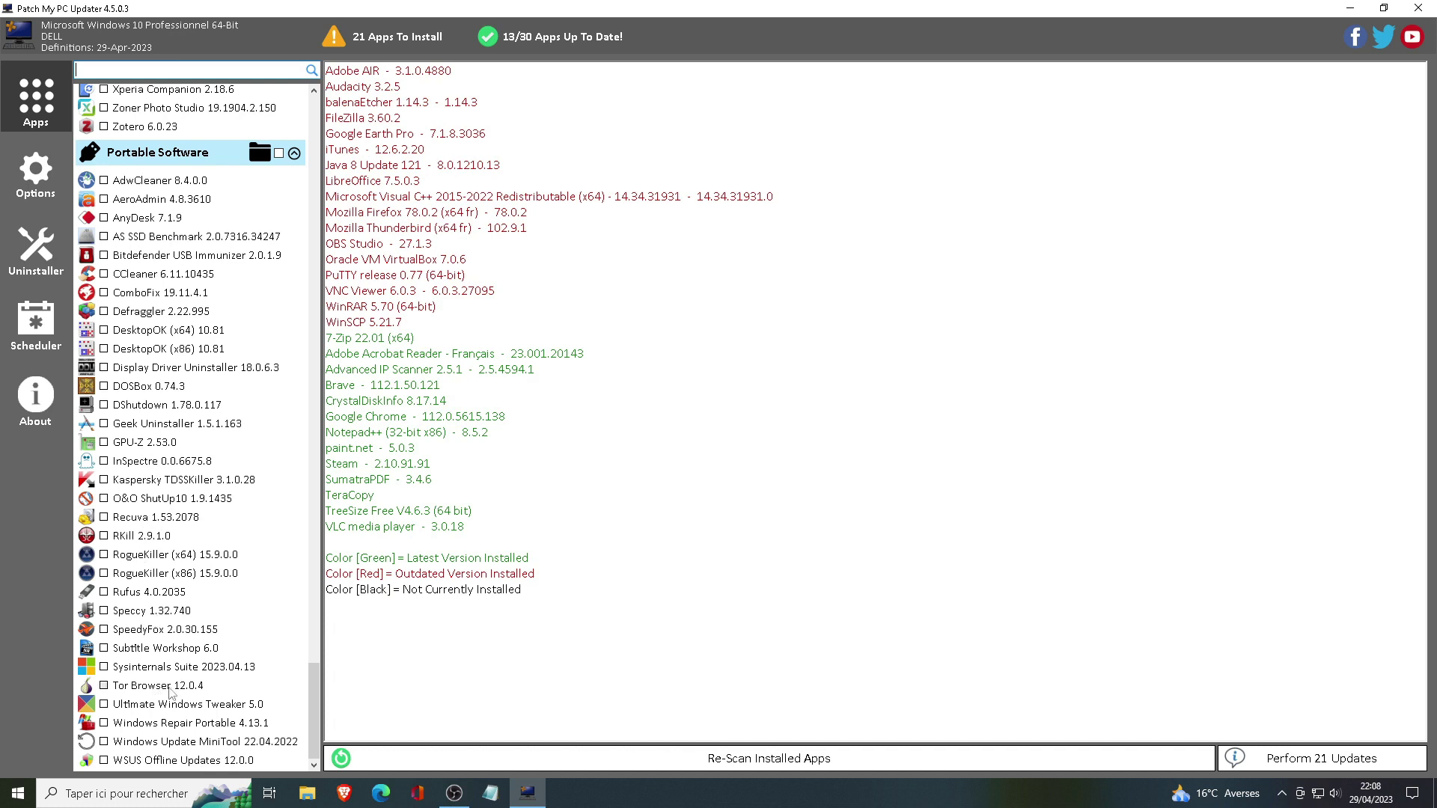
{"action": "left_click_drag", "start_coordinate": [314, 712], "coordinate": [317, 45]}
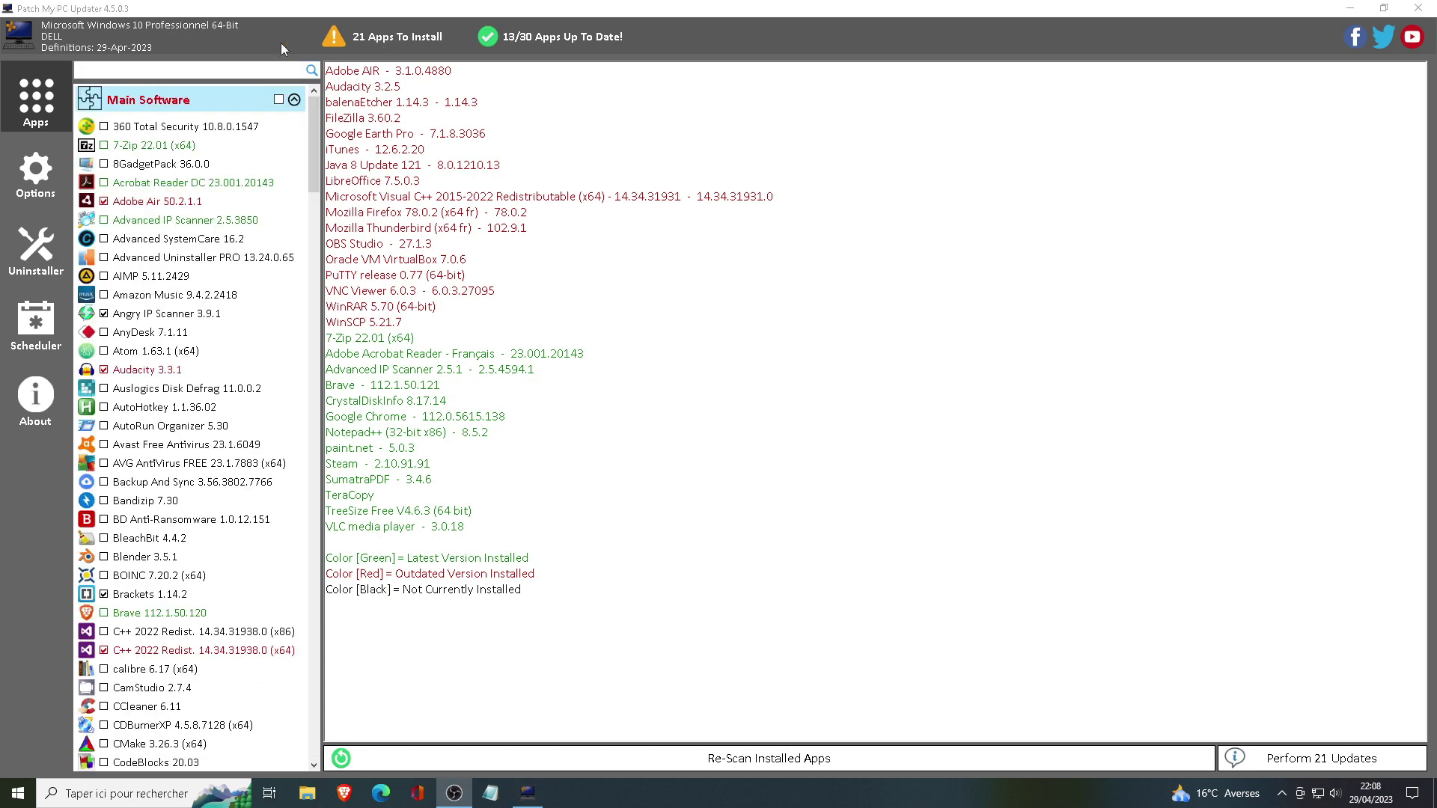
In the options, switch Disable Silent Install Of Apps on and off again, and set the application download language to French.
{"action": "left_click", "coordinate": [34, 171]}
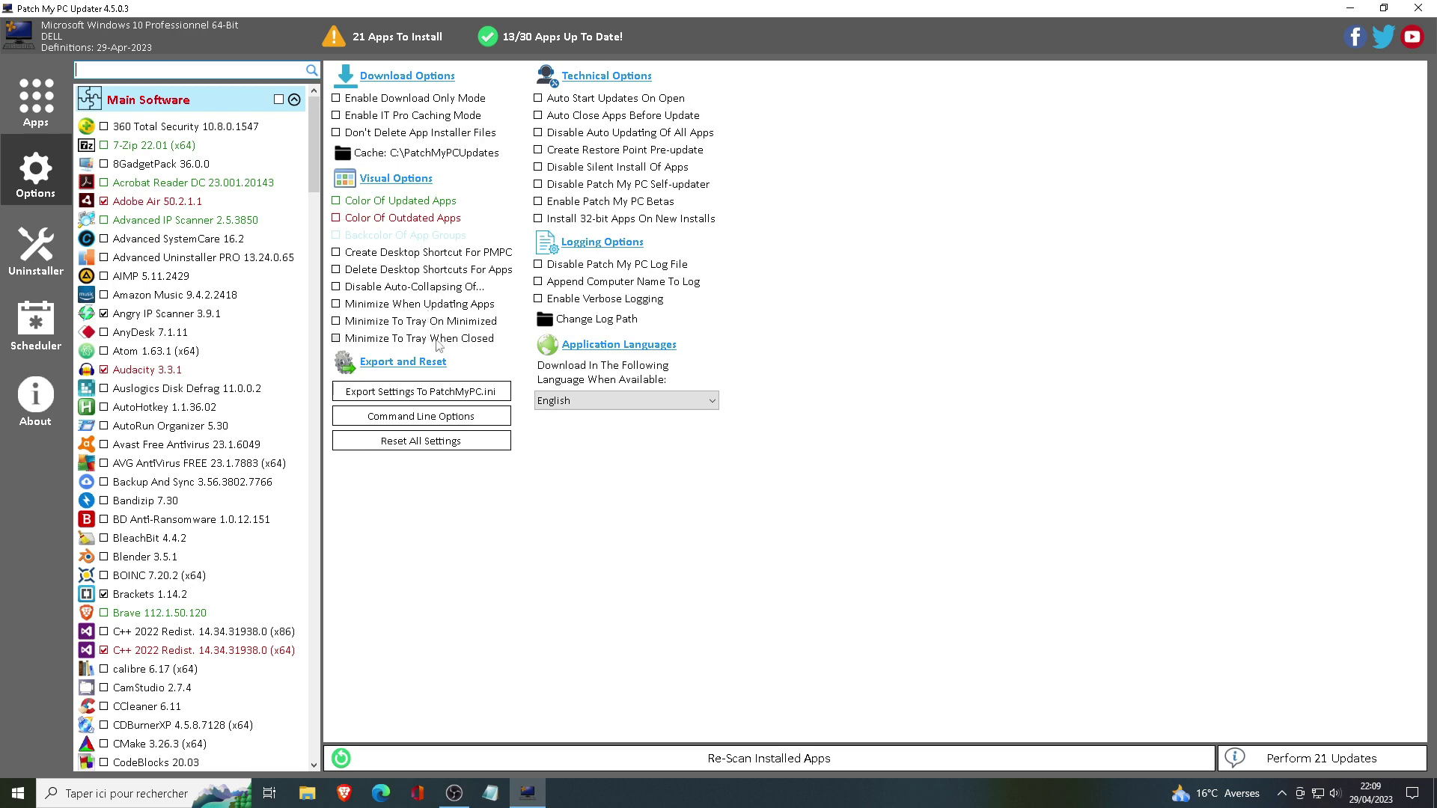
{"action": "mouse_move", "coordinate": [625, 104]}
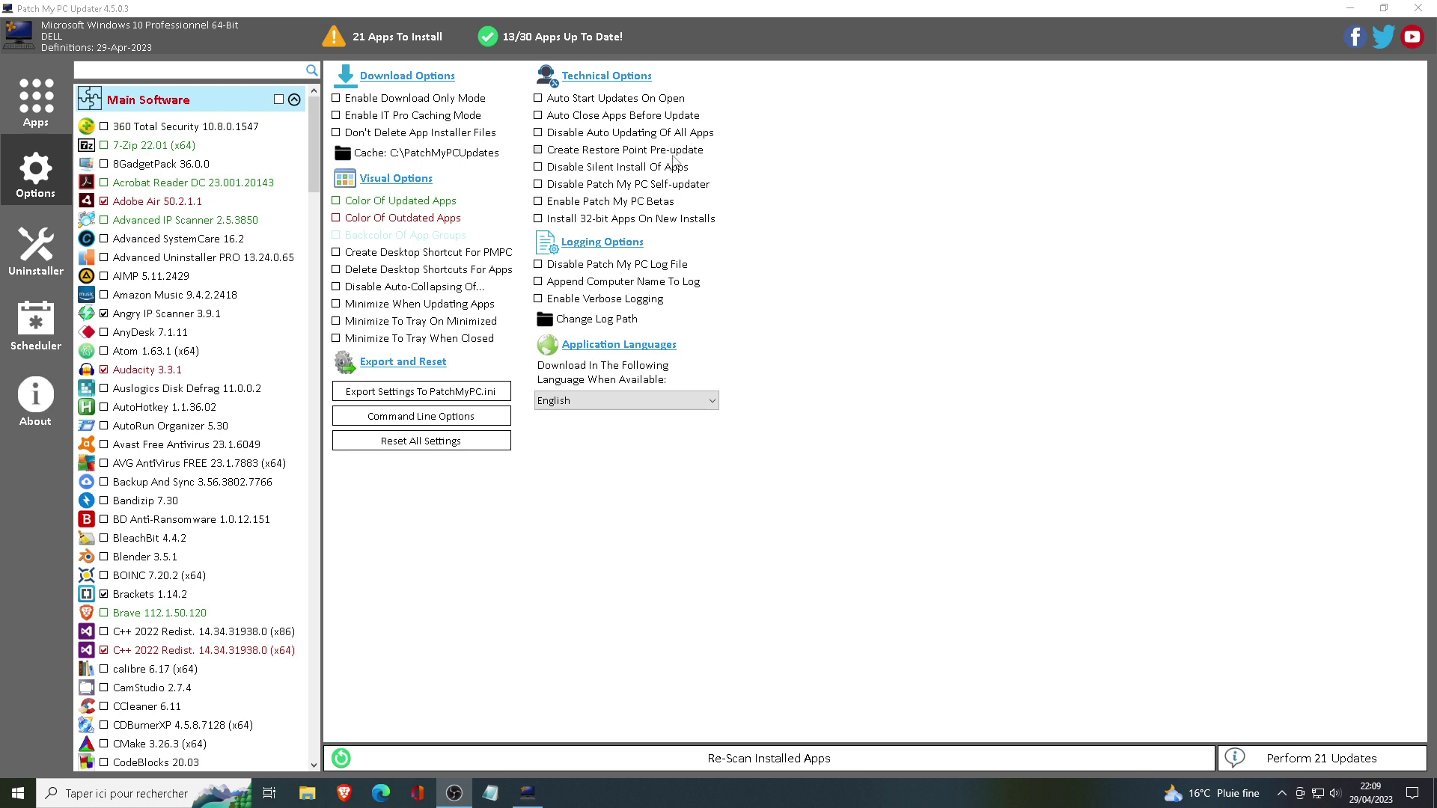
{"action": "left_click", "coordinate": [630, 169]}
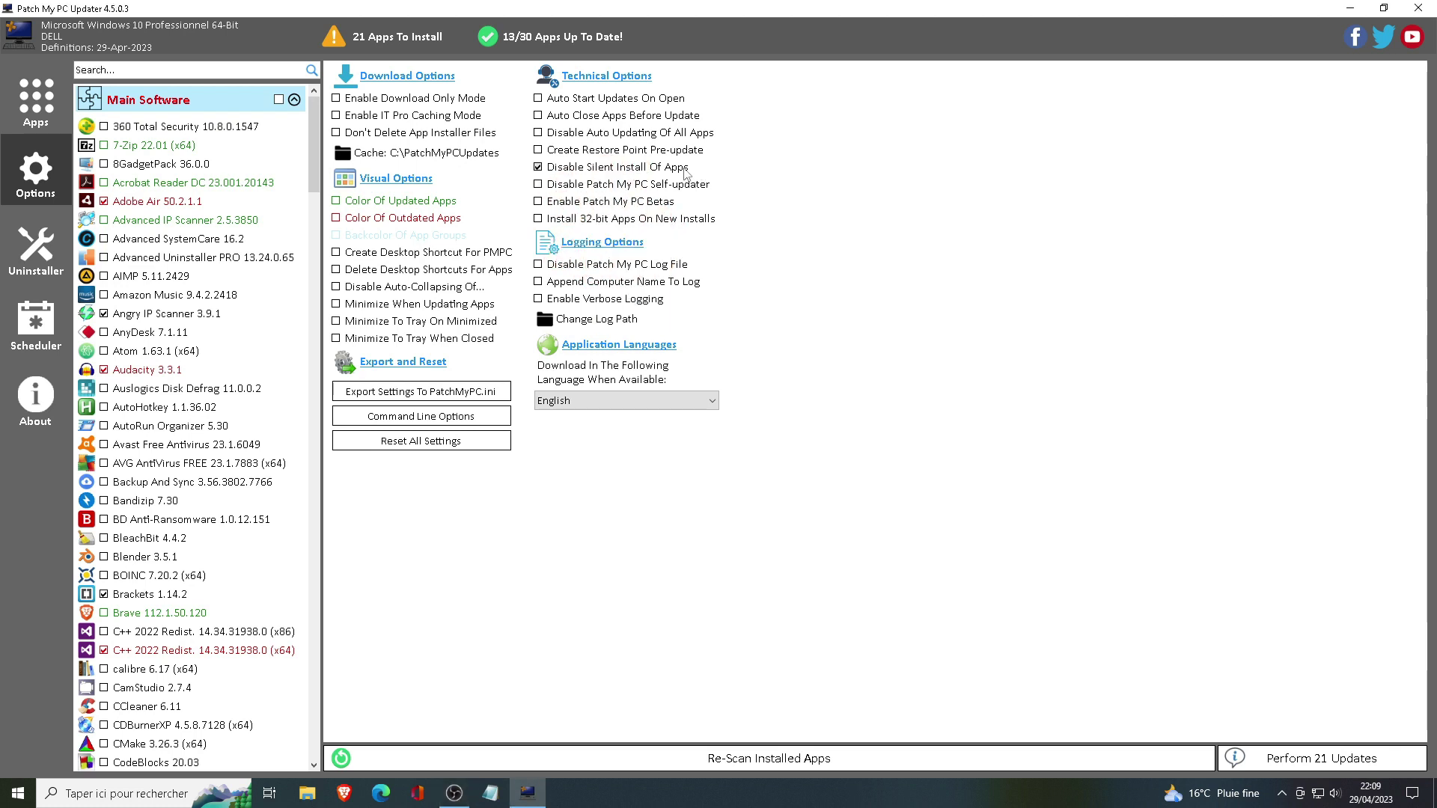
{"action": "left_click", "coordinate": [540, 169]}
{"action": "left_click", "coordinate": [633, 402]}
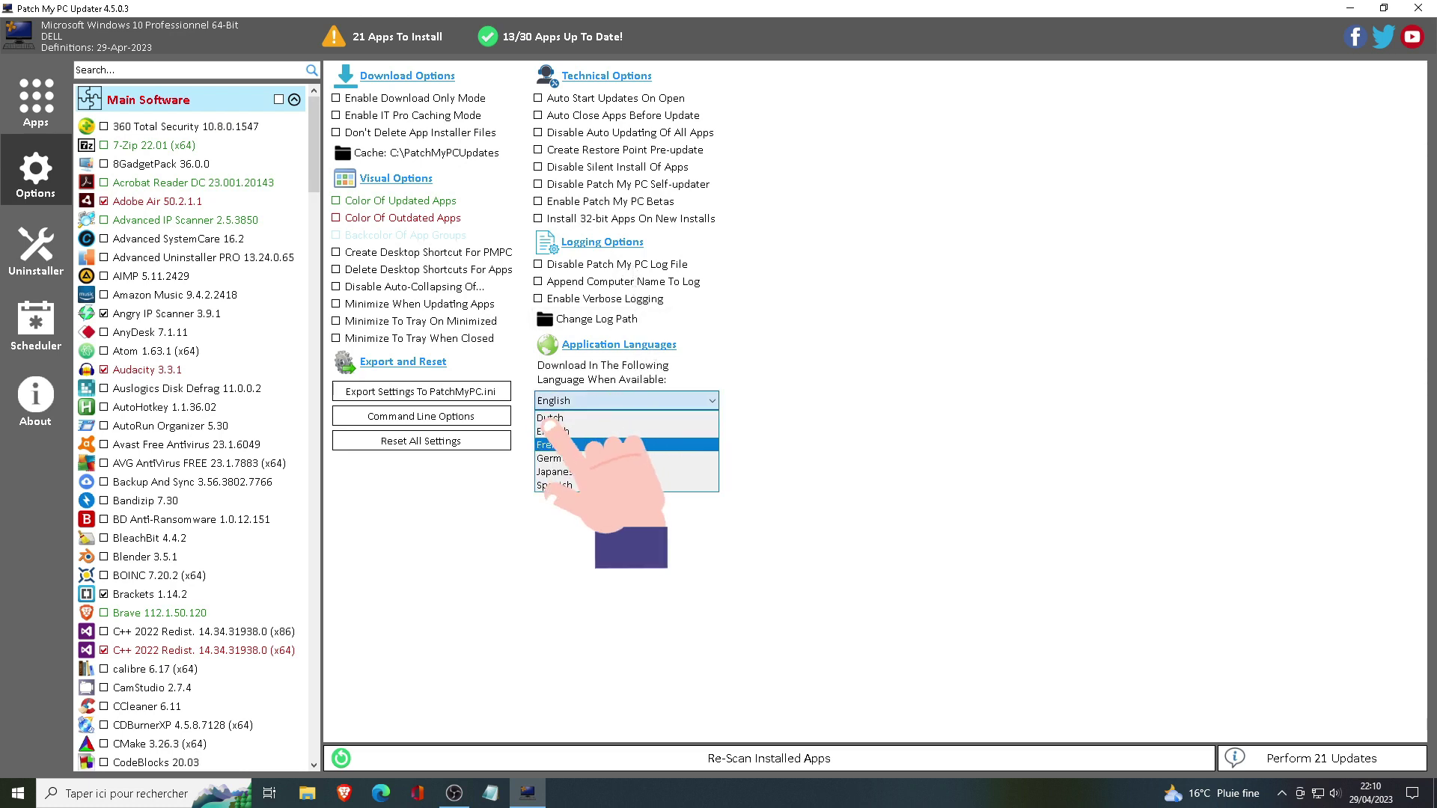
{"action": "left_click", "coordinate": [554, 444]}
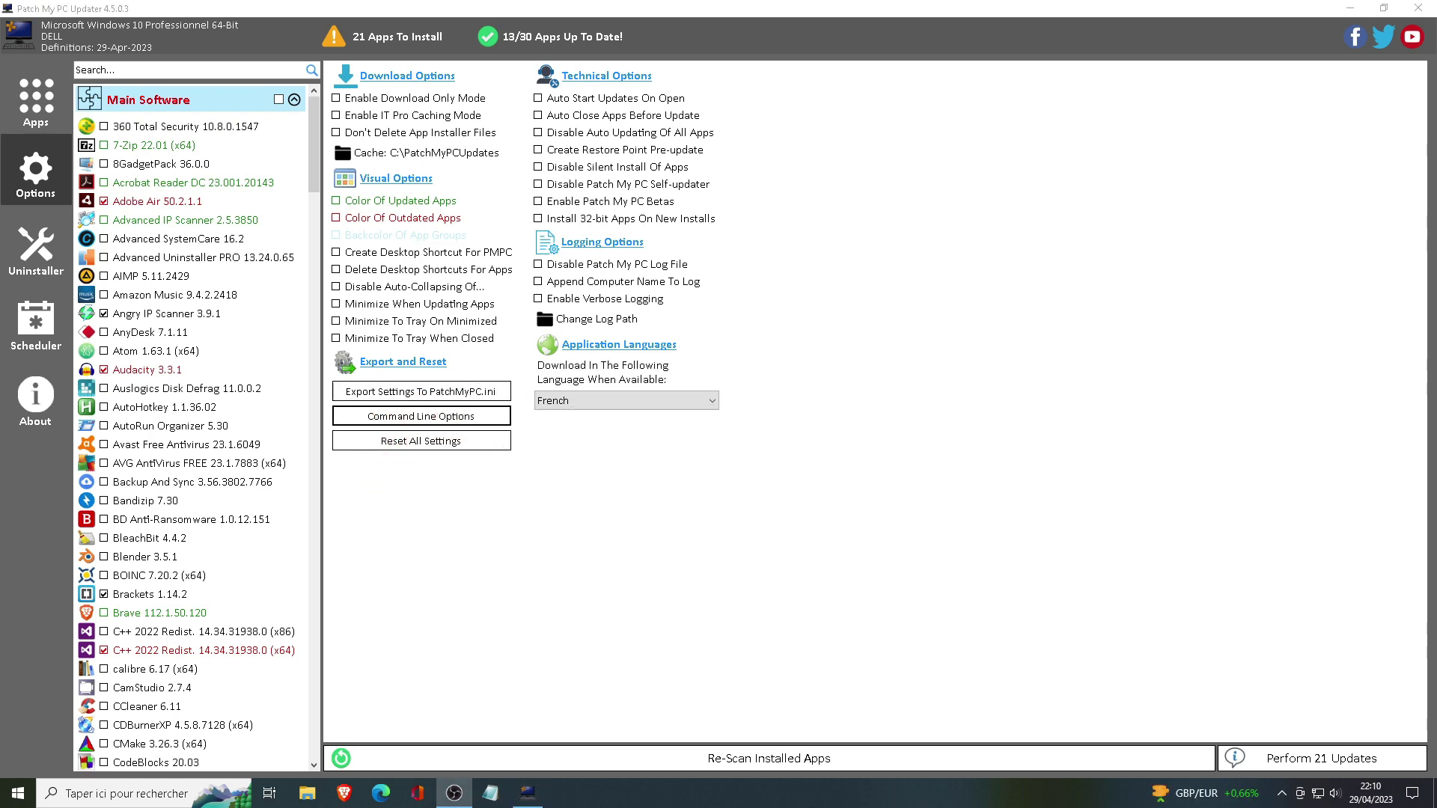
Return to the app list and run the 21 selected updates.
{"action": "left_click", "coordinate": [48, 113]}
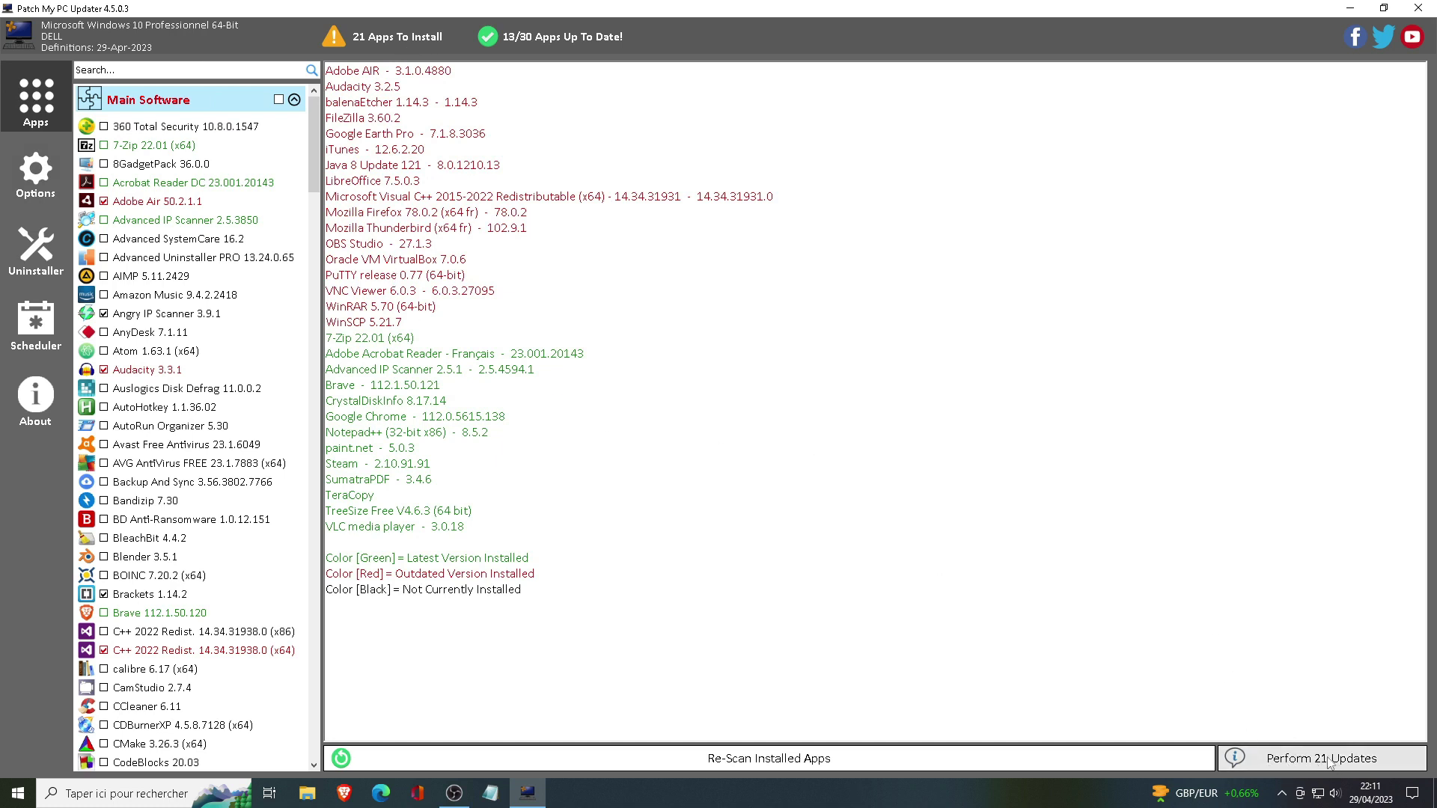
{"action": "left_click", "coordinate": [1328, 759]}
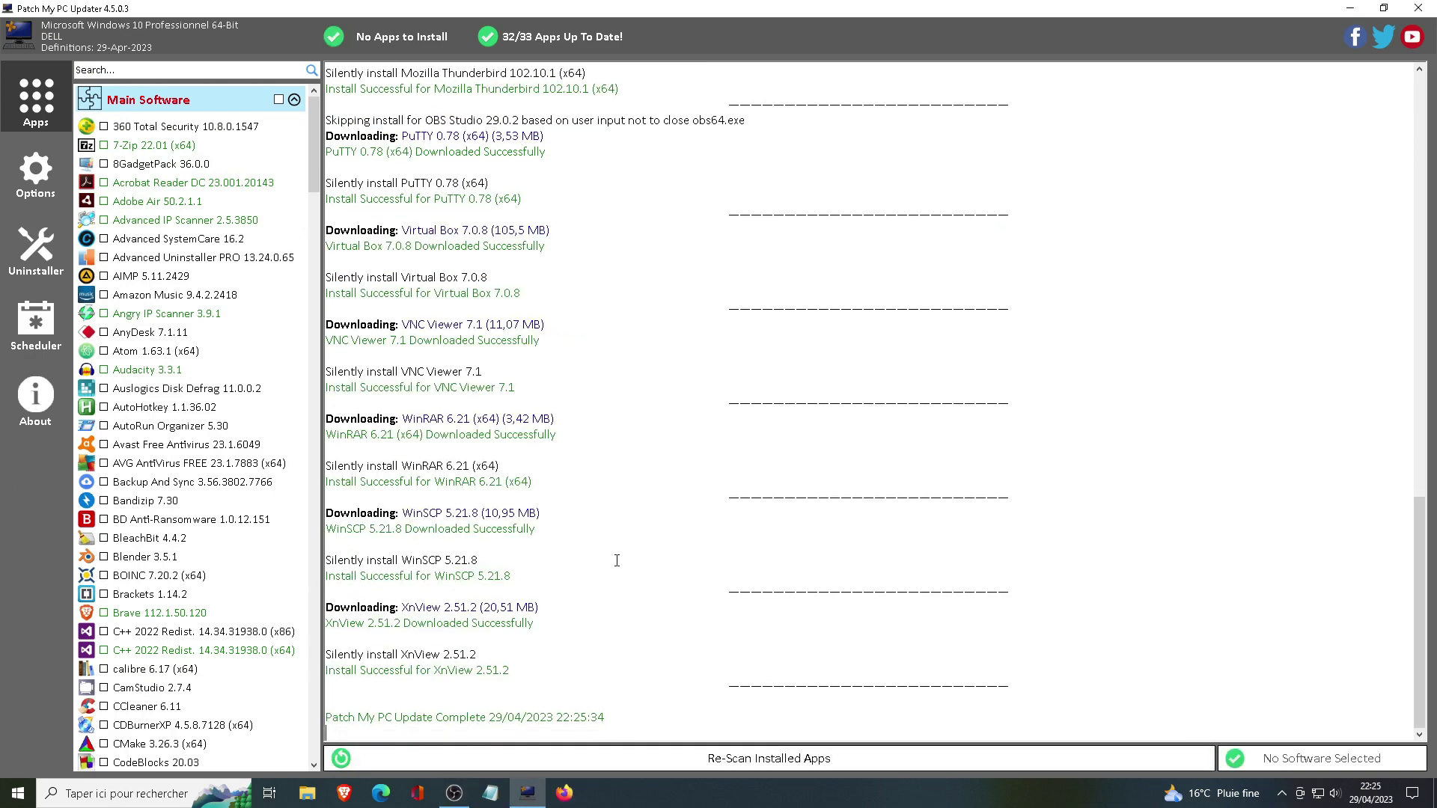
Highlight part of the completion line in the update log and re-scan the installed apps.
{"action": "left_click_drag", "start_coordinate": [340, 717], "coordinate": [490, 720]}
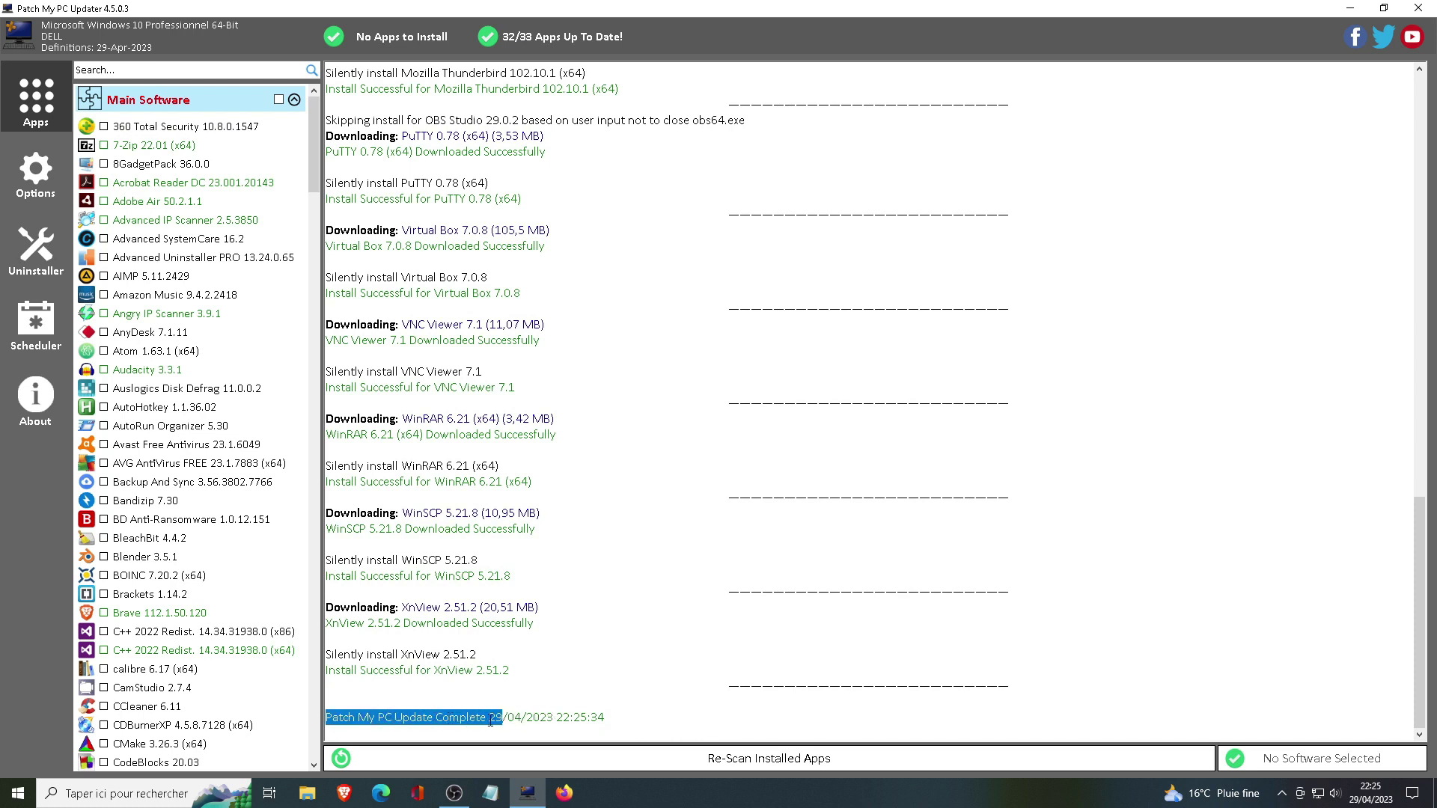
{"action": "left_click", "coordinate": [566, 655]}
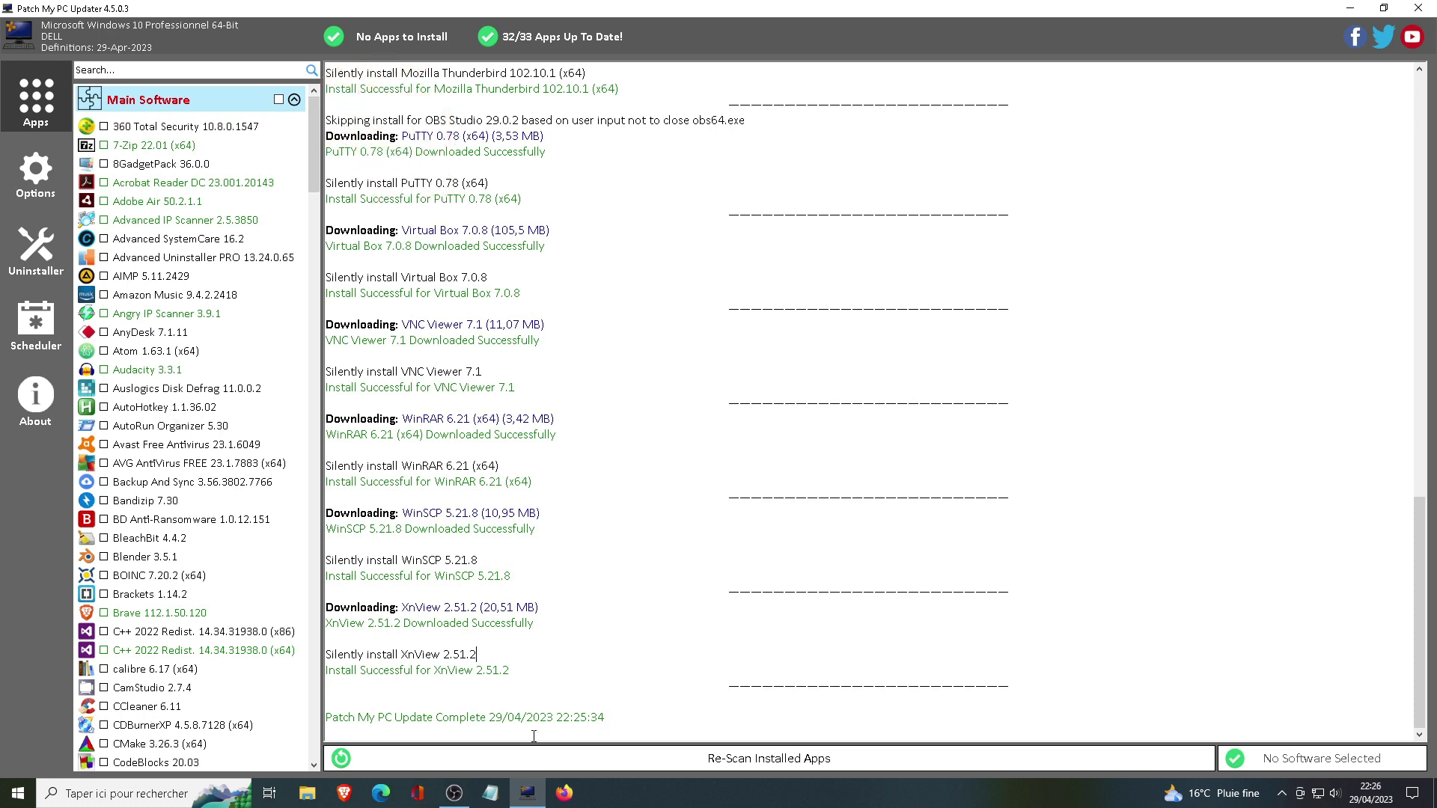
{"action": "left_click", "coordinate": [744, 760]}
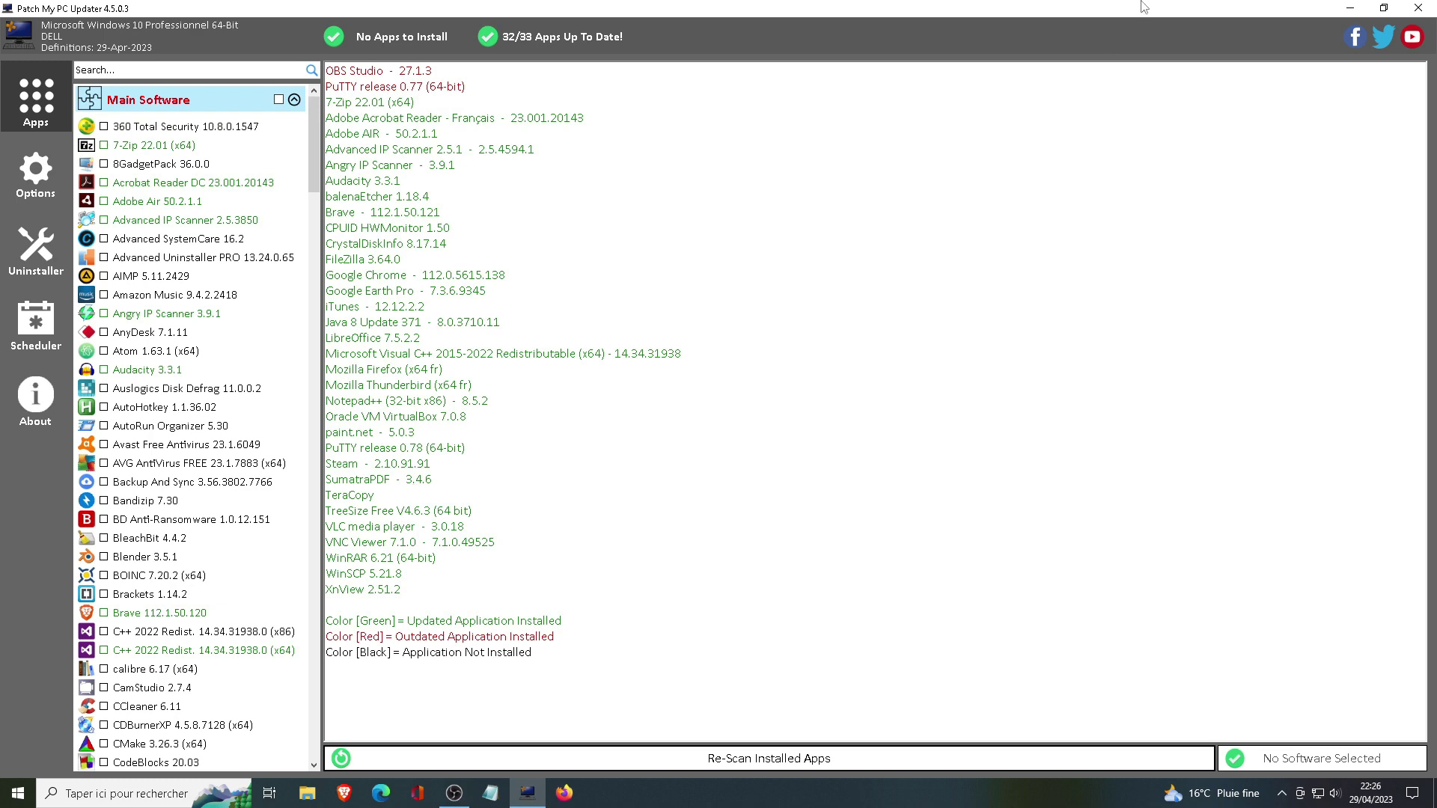
Minimize the updater, open XnView from the desktop, dismiss its tip of the day, view it maximized and close it.
{"action": "left_click", "coordinate": [1350, 7]}
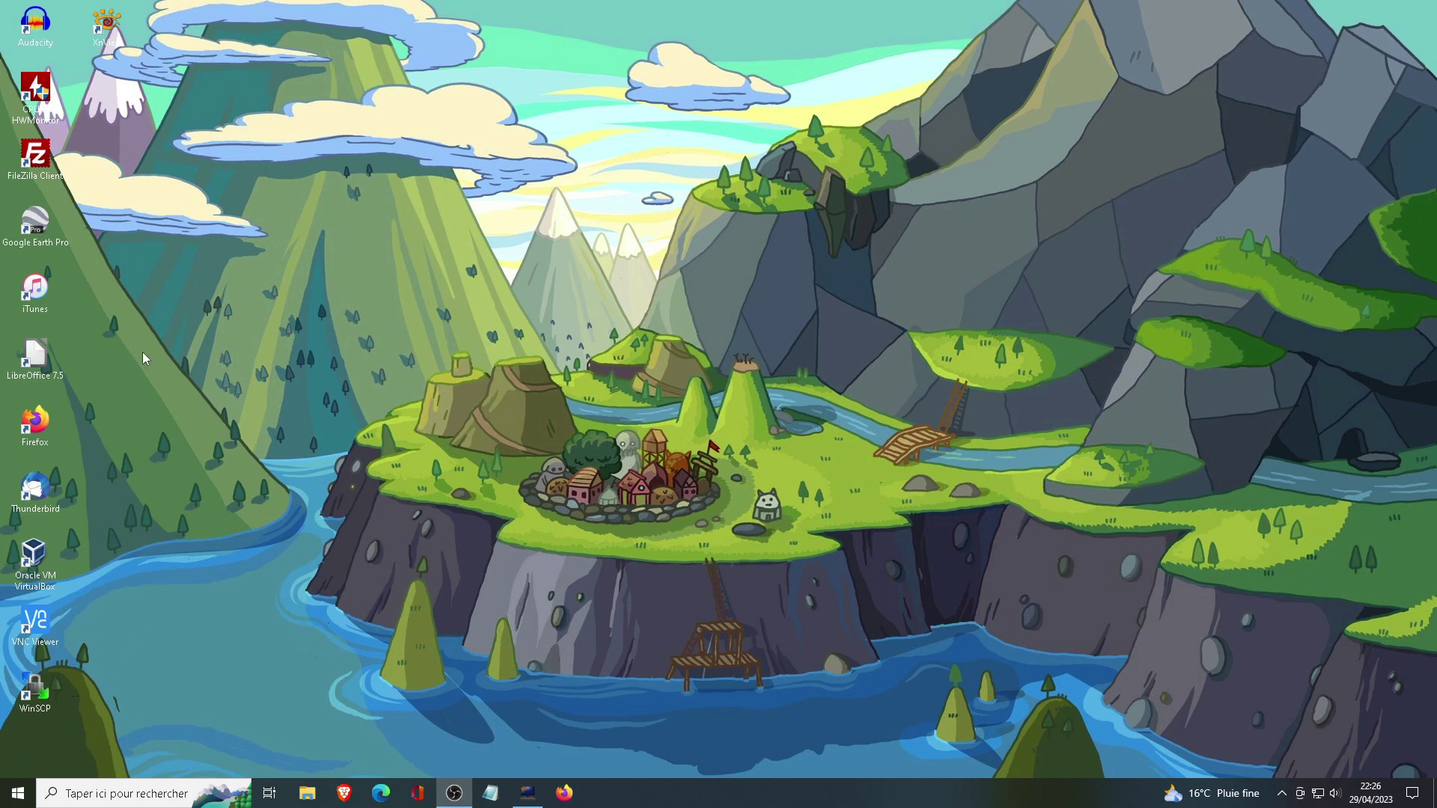
{"action": "double_click", "coordinate": [108, 25]}
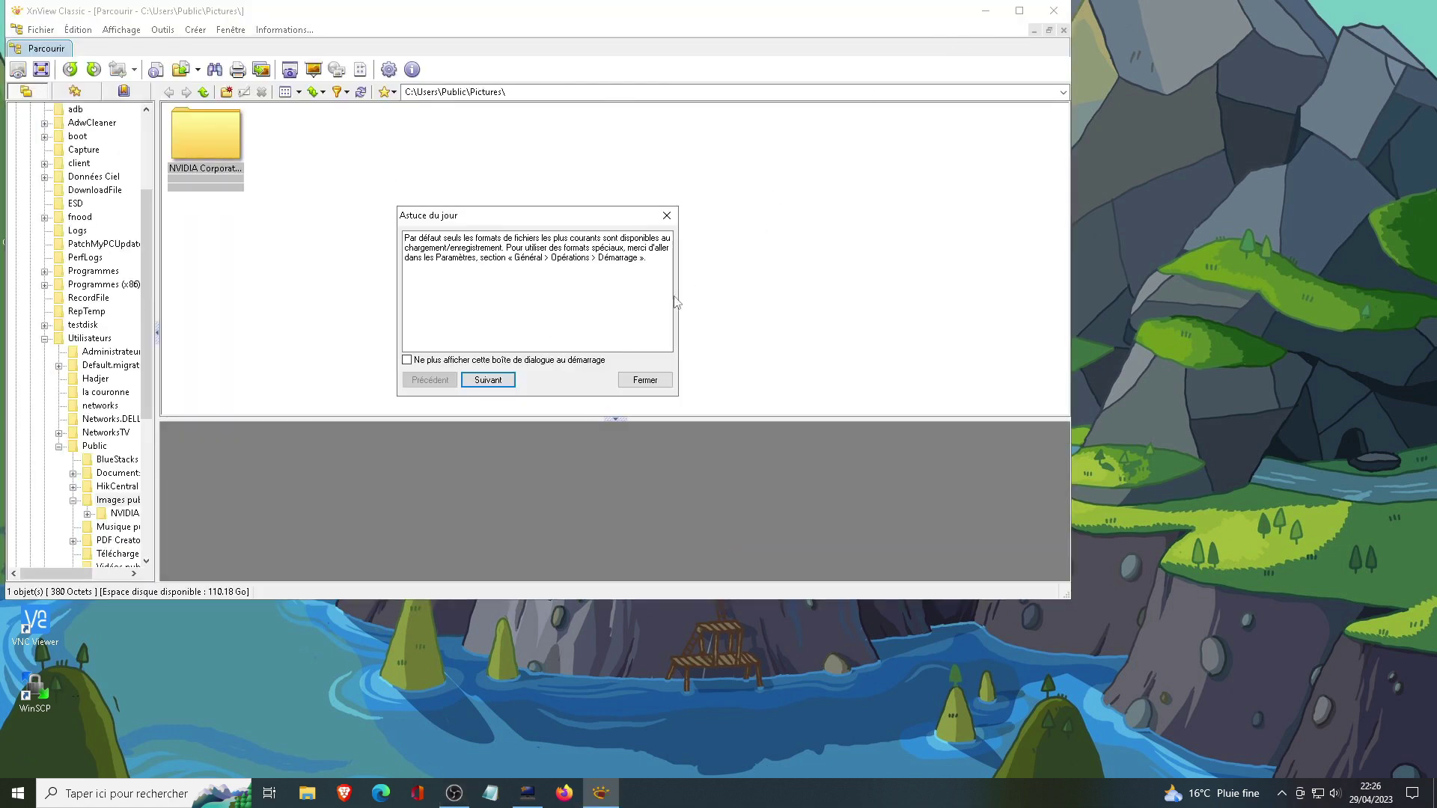
{"action": "left_click", "coordinate": [645, 381]}
{"action": "left_click", "coordinate": [1019, 11]}
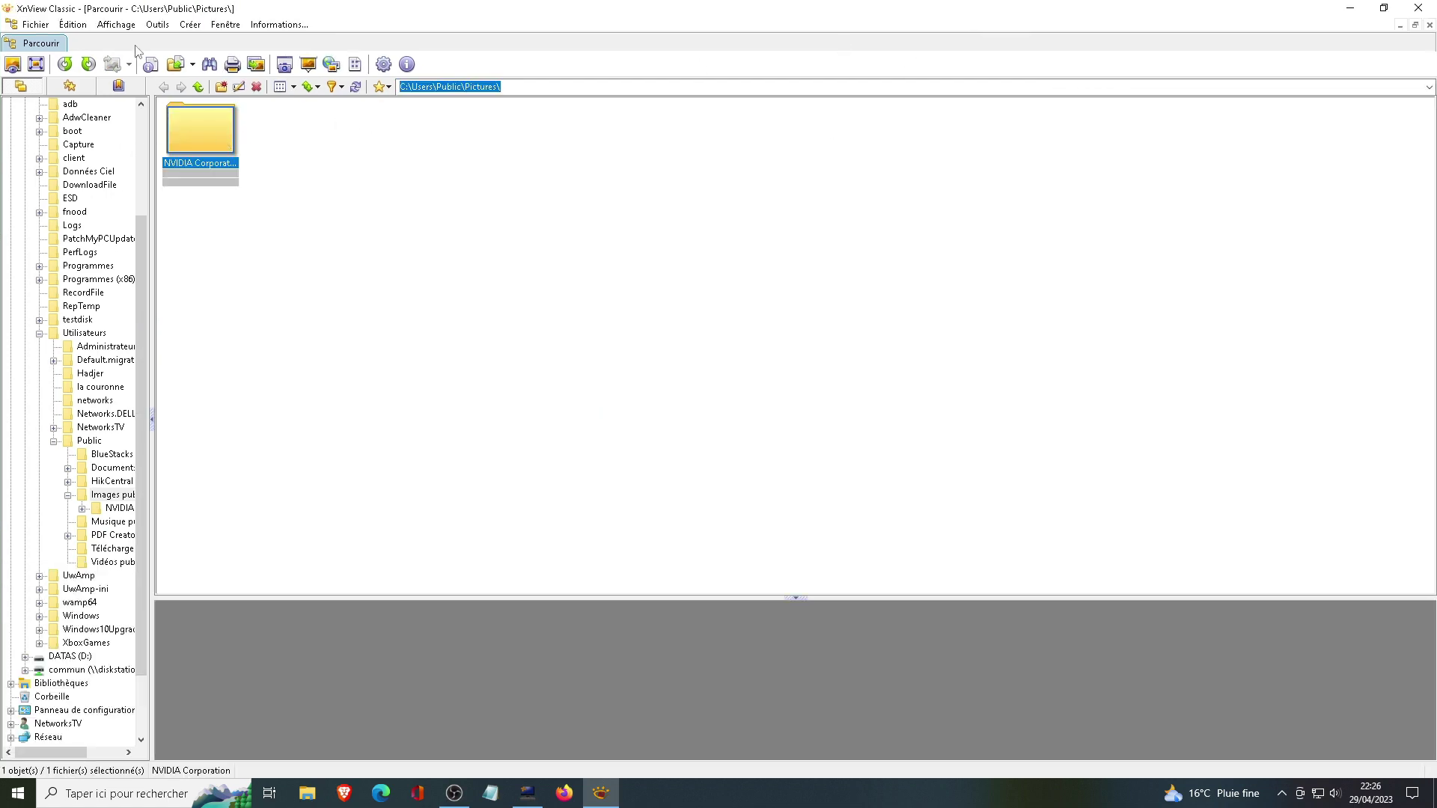
{"action": "left_click", "coordinate": [1418, 7]}
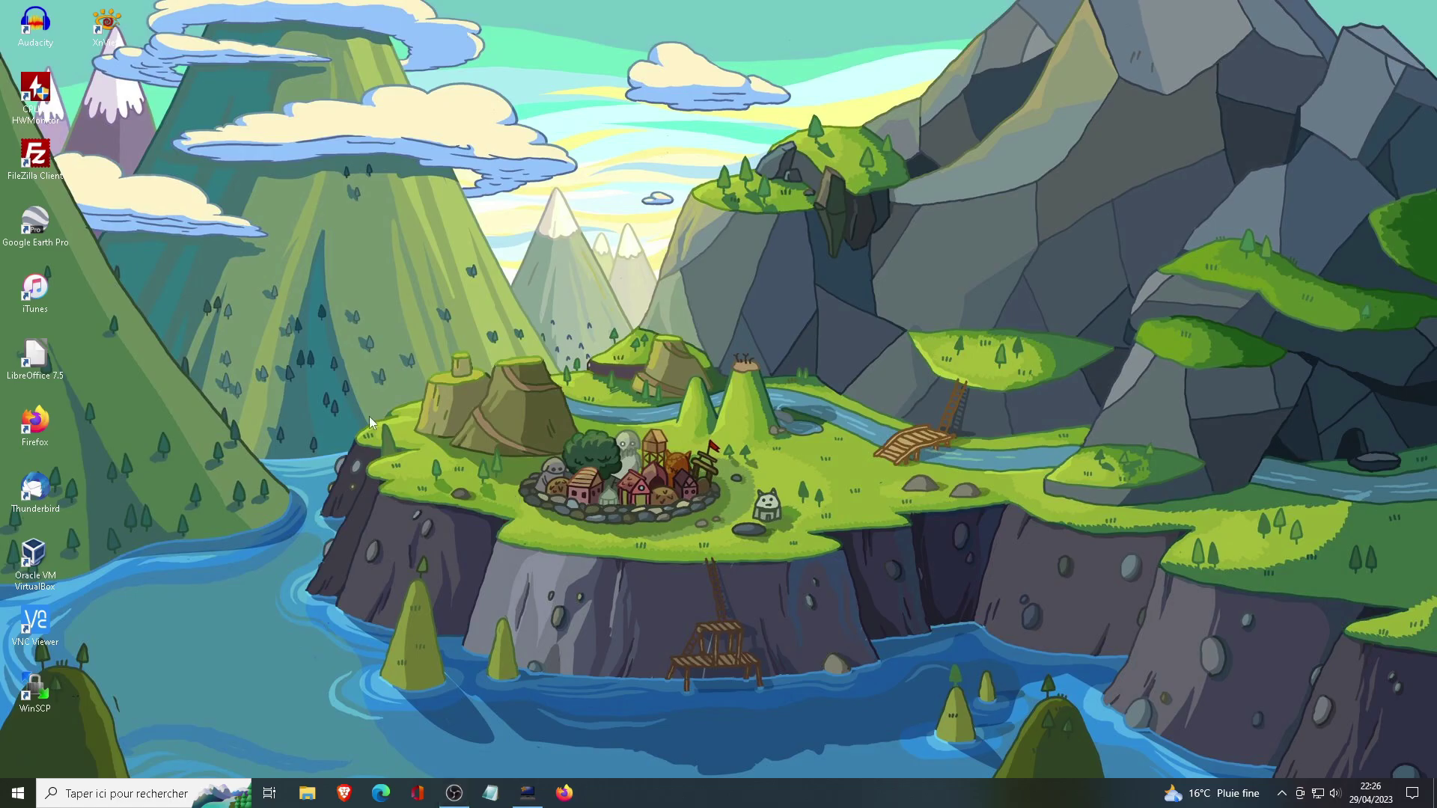
Open HWMonitor from the desktop, look over its whole sensor list and close it.
{"action": "double_click", "coordinate": [35, 94]}
{"action": "scroll", "coordinate": [458, 258], "scroll_direction": "down", "scroll_amount": 5}
{"action": "left_click_drag", "start_coordinate": [464, 153], "coordinate": [774, 68]}
{"action": "scroll", "coordinate": [619, 461], "scroll_direction": "up", "scroll_amount": 7}
{"action": "scroll", "coordinate": [619, 461], "scroll_direction": "down", "scroll_amount": 14}
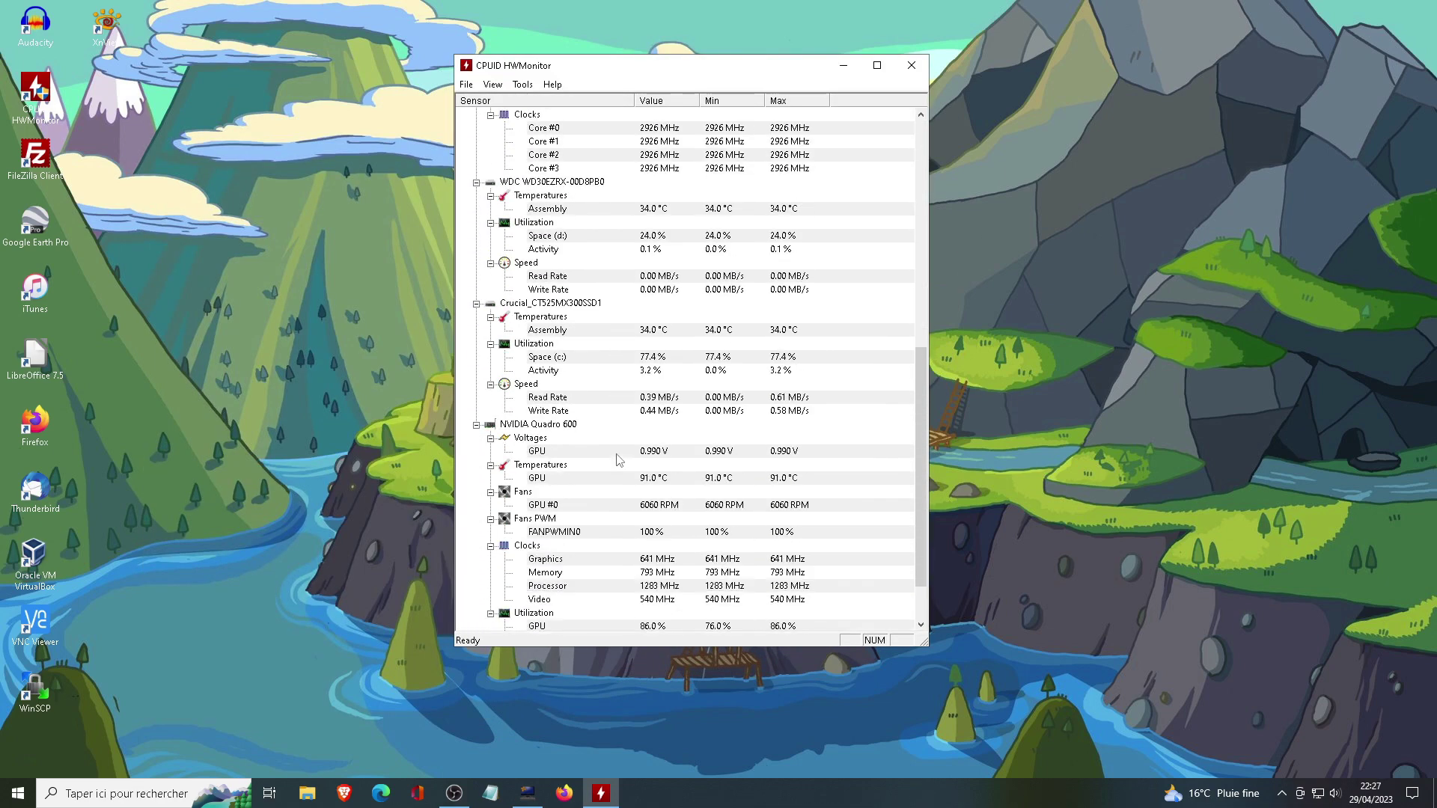
{"action": "scroll", "coordinate": [610, 466], "scroll_direction": "up", "scroll_amount": 10}
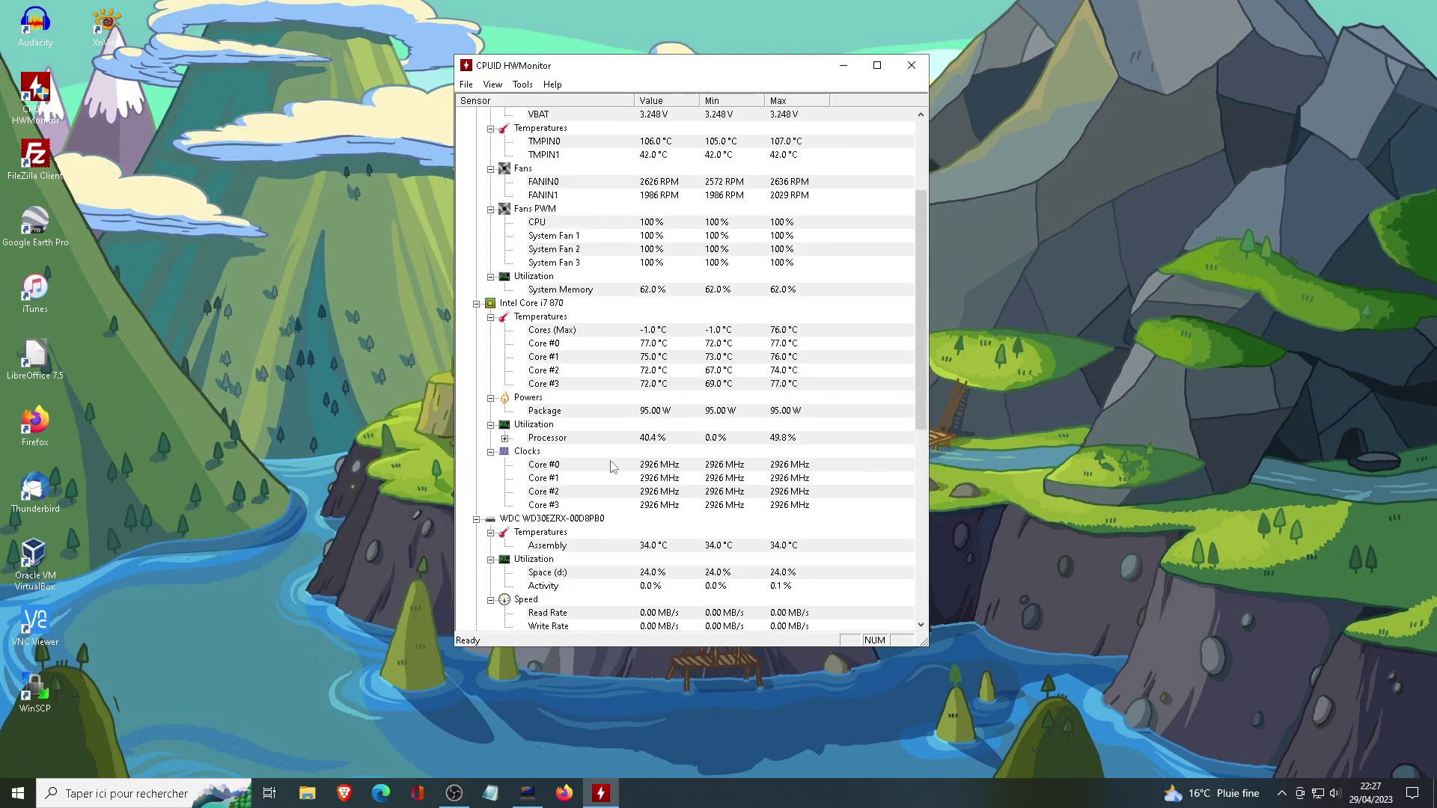
{"action": "left_click", "coordinate": [909, 67]}
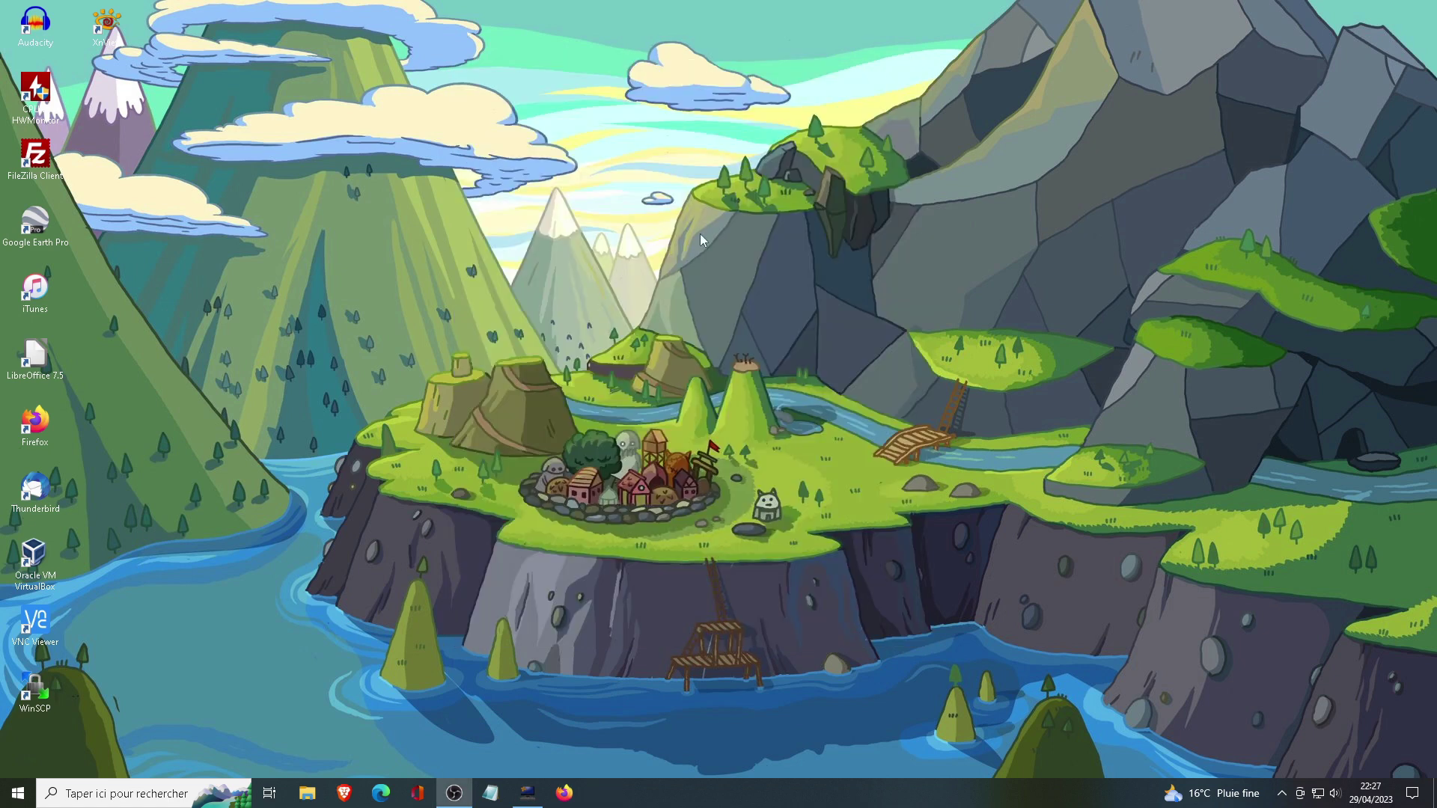
Open WinSCP from the desktop and close it again.
{"action": "double_click", "coordinate": [35, 690]}
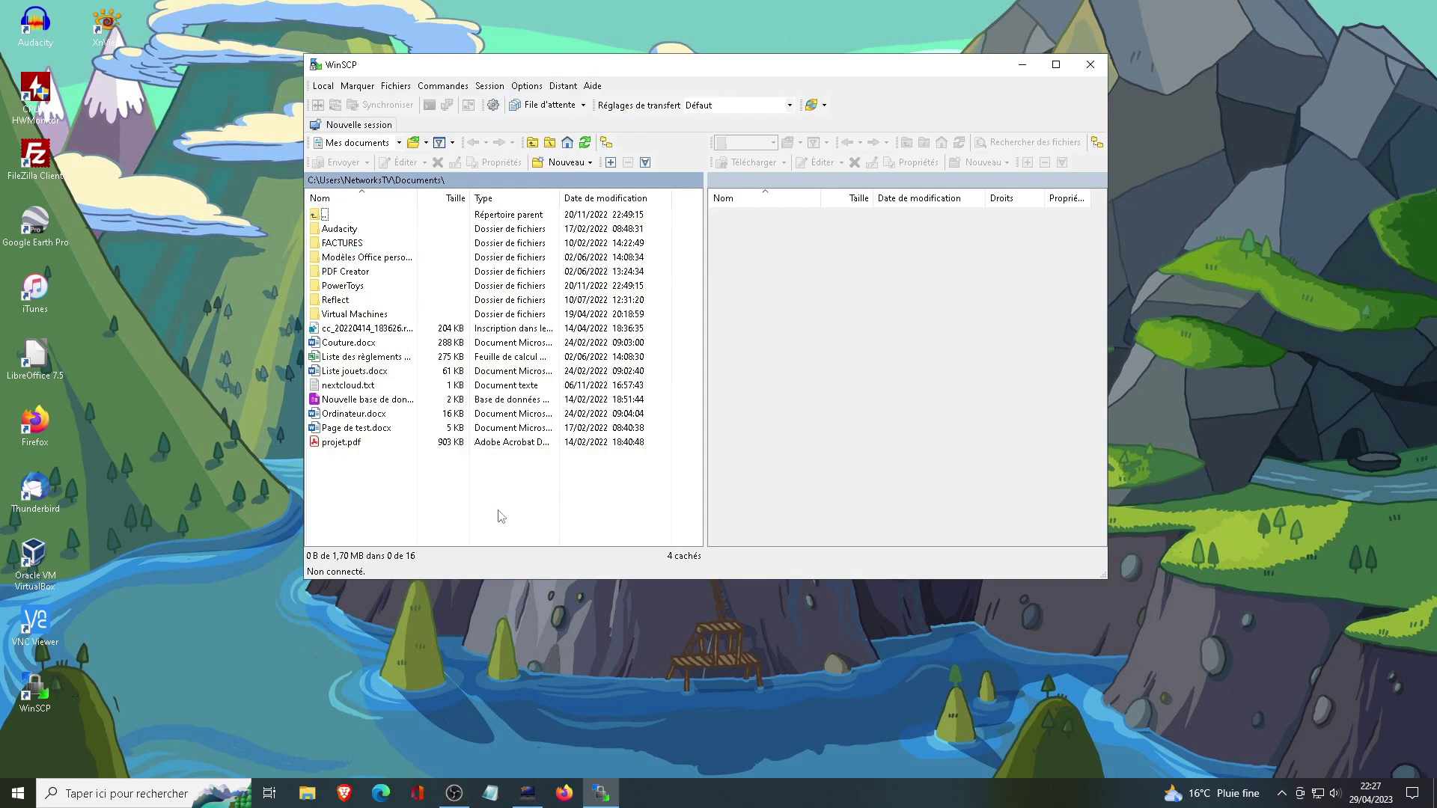
{"action": "left_click", "coordinate": [1091, 66]}
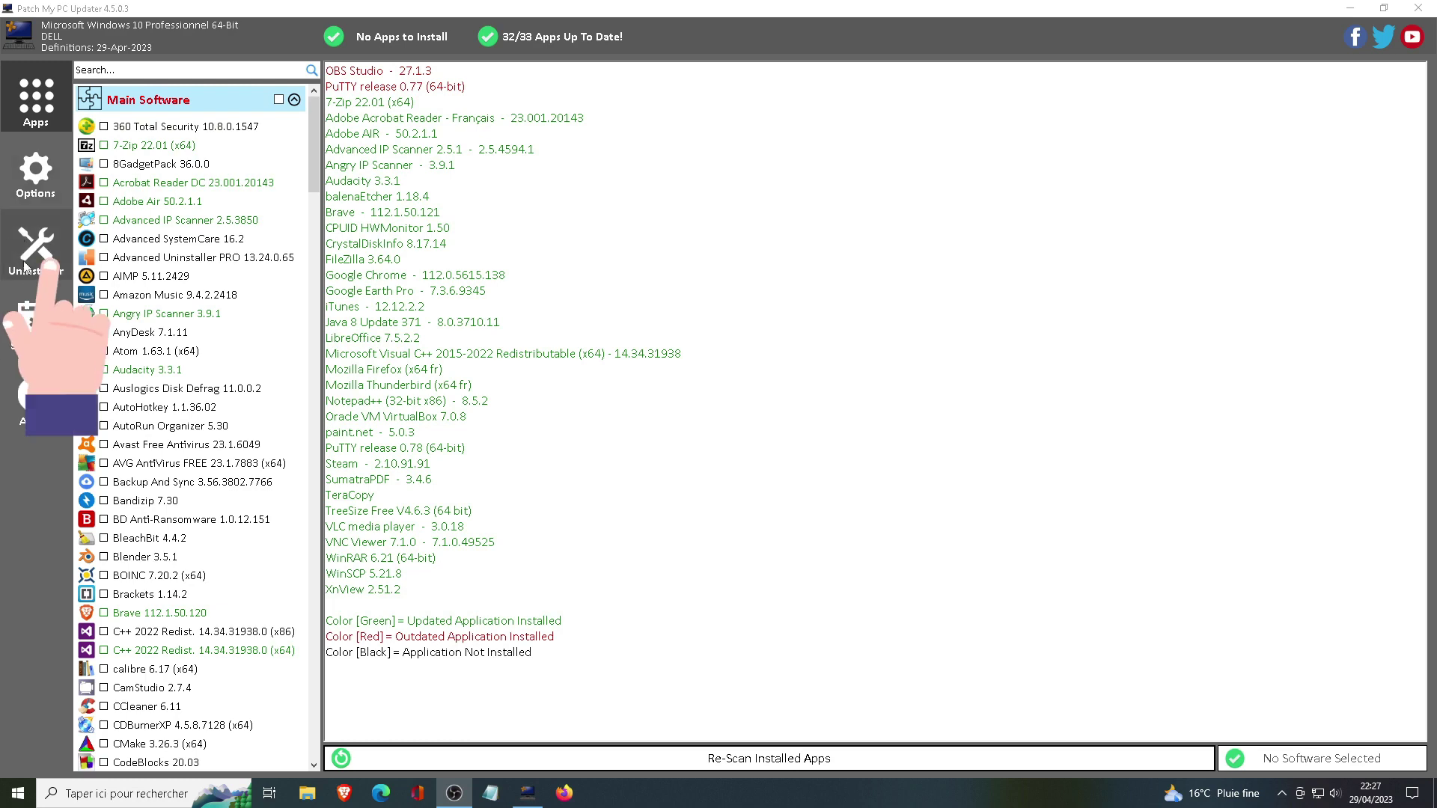
Show the updater's uninstaller page and look through the list of installed programs.
{"action": "left_click", "coordinate": [14, 260]}
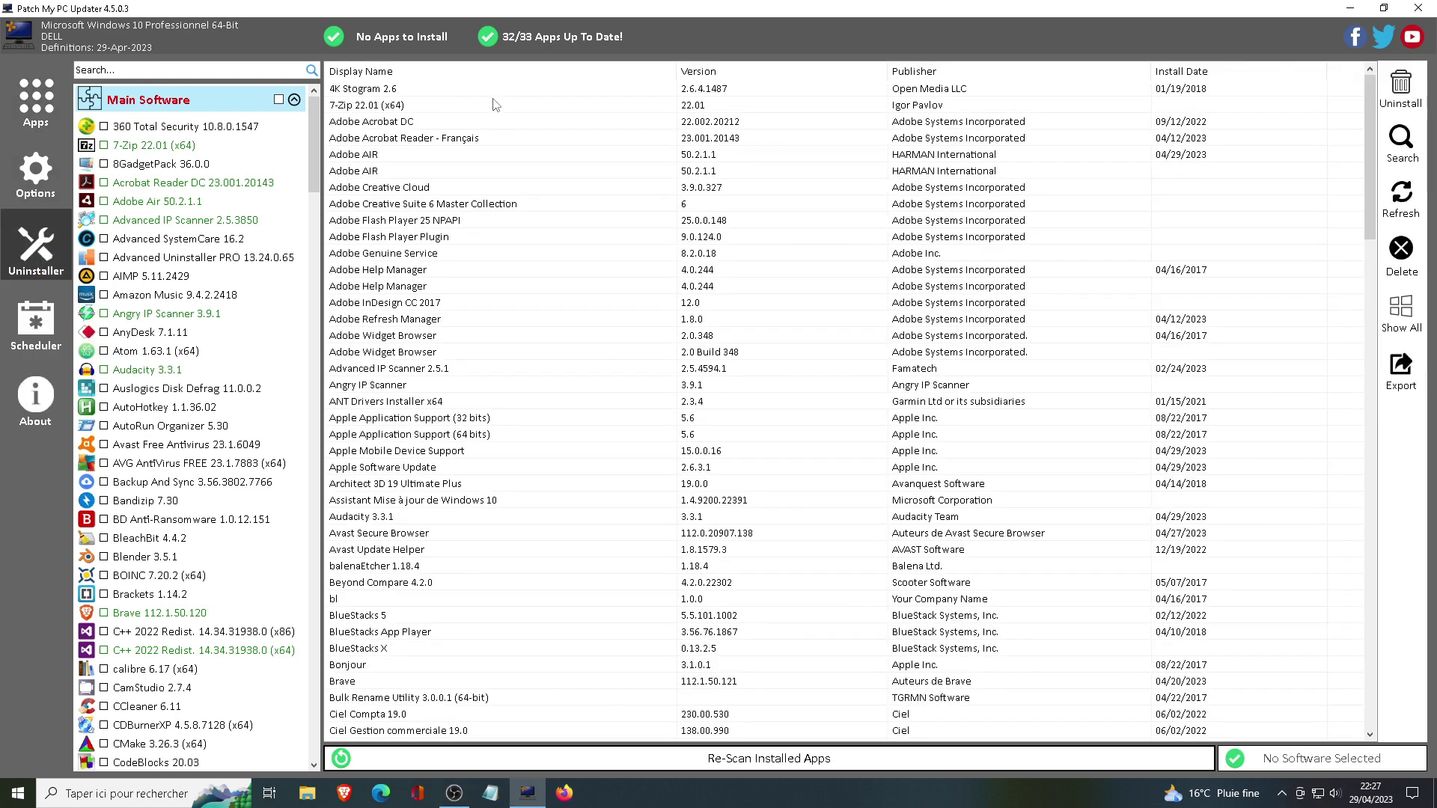
{"action": "scroll", "coordinate": [438, 145], "scroll_direction": "down", "scroll_amount": 20}
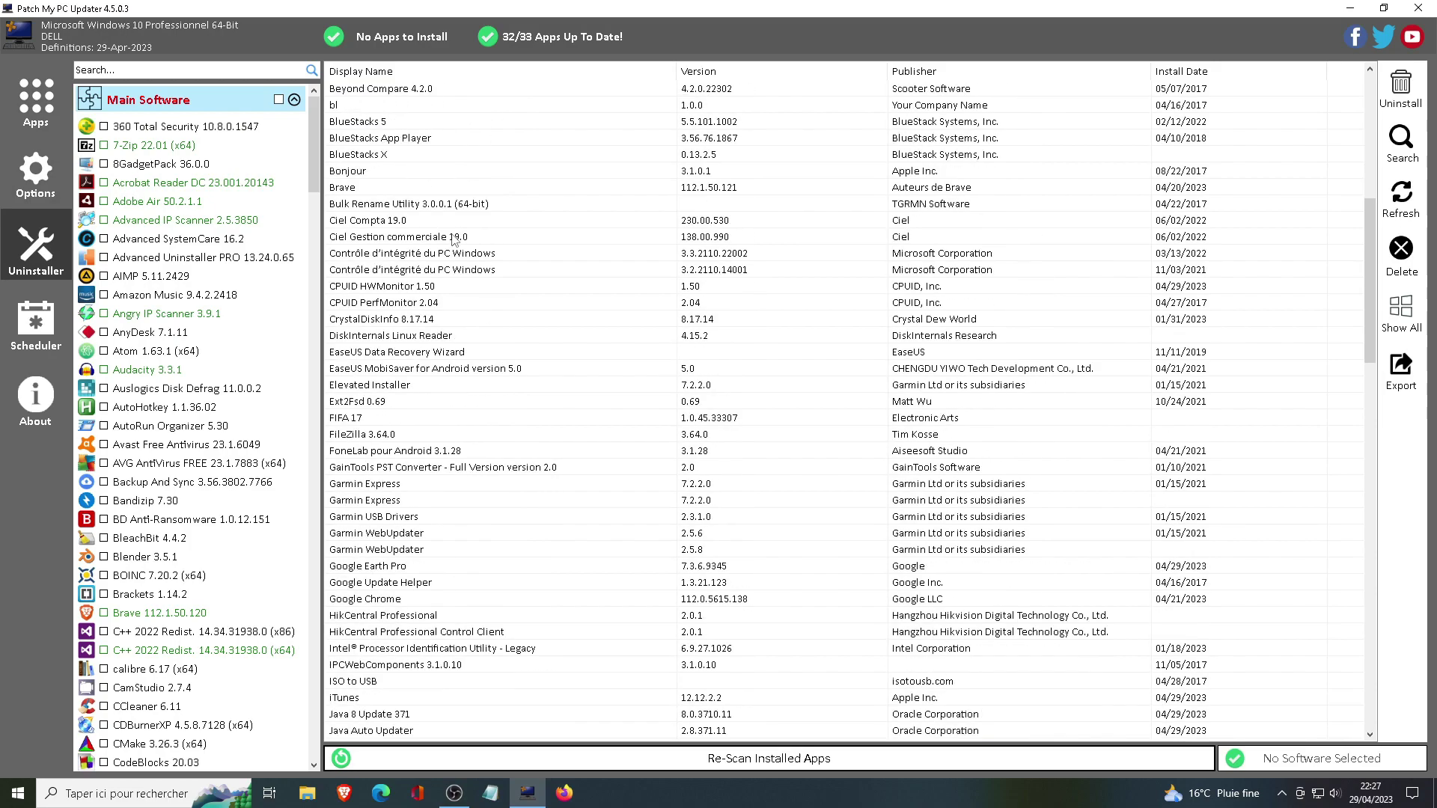
{"action": "scroll", "coordinate": [452, 268], "scroll_direction": "down", "scroll_amount": 15}
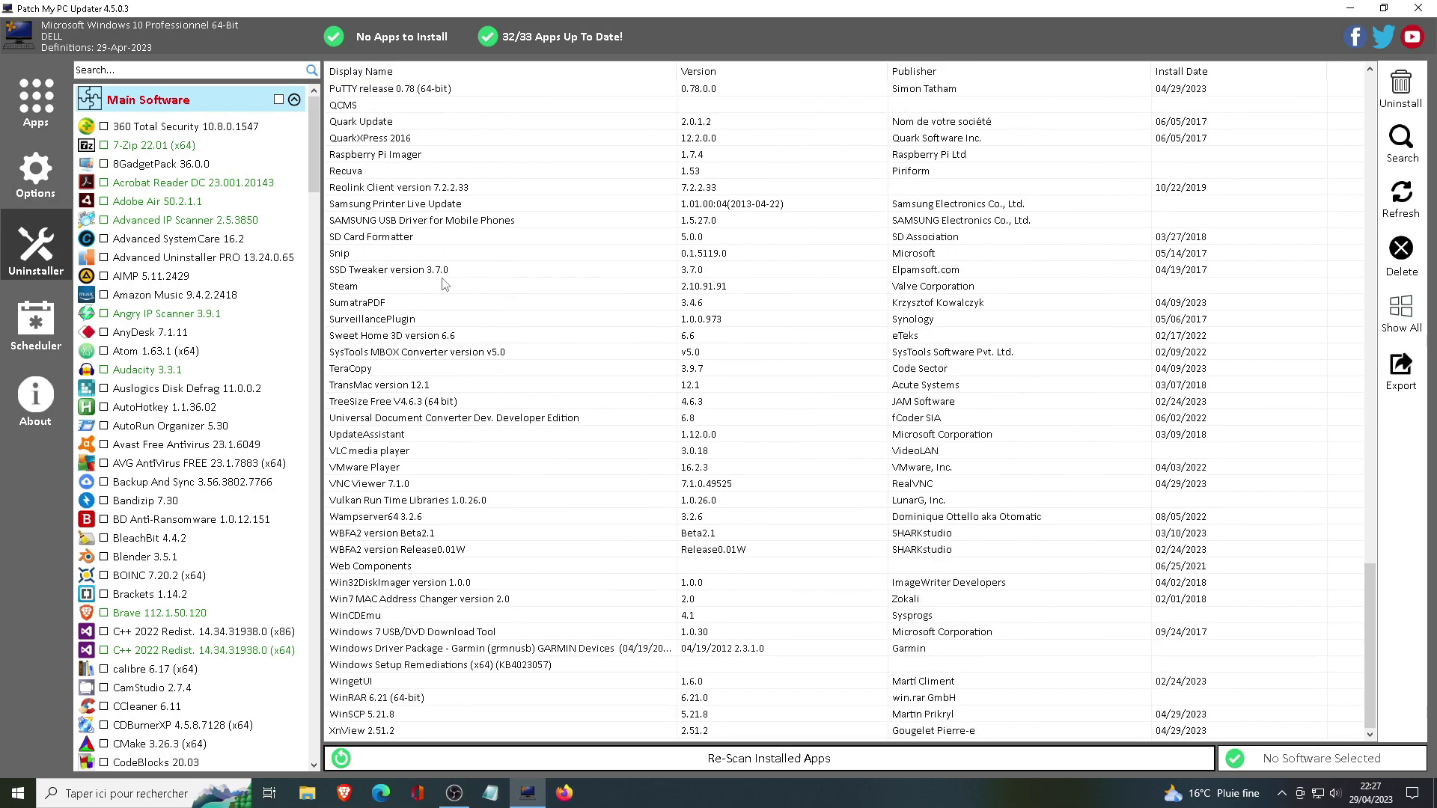
{"action": "scroll", "coordinate": [449, 315], "scroll_direction": "up", "scroll_amount": 12}
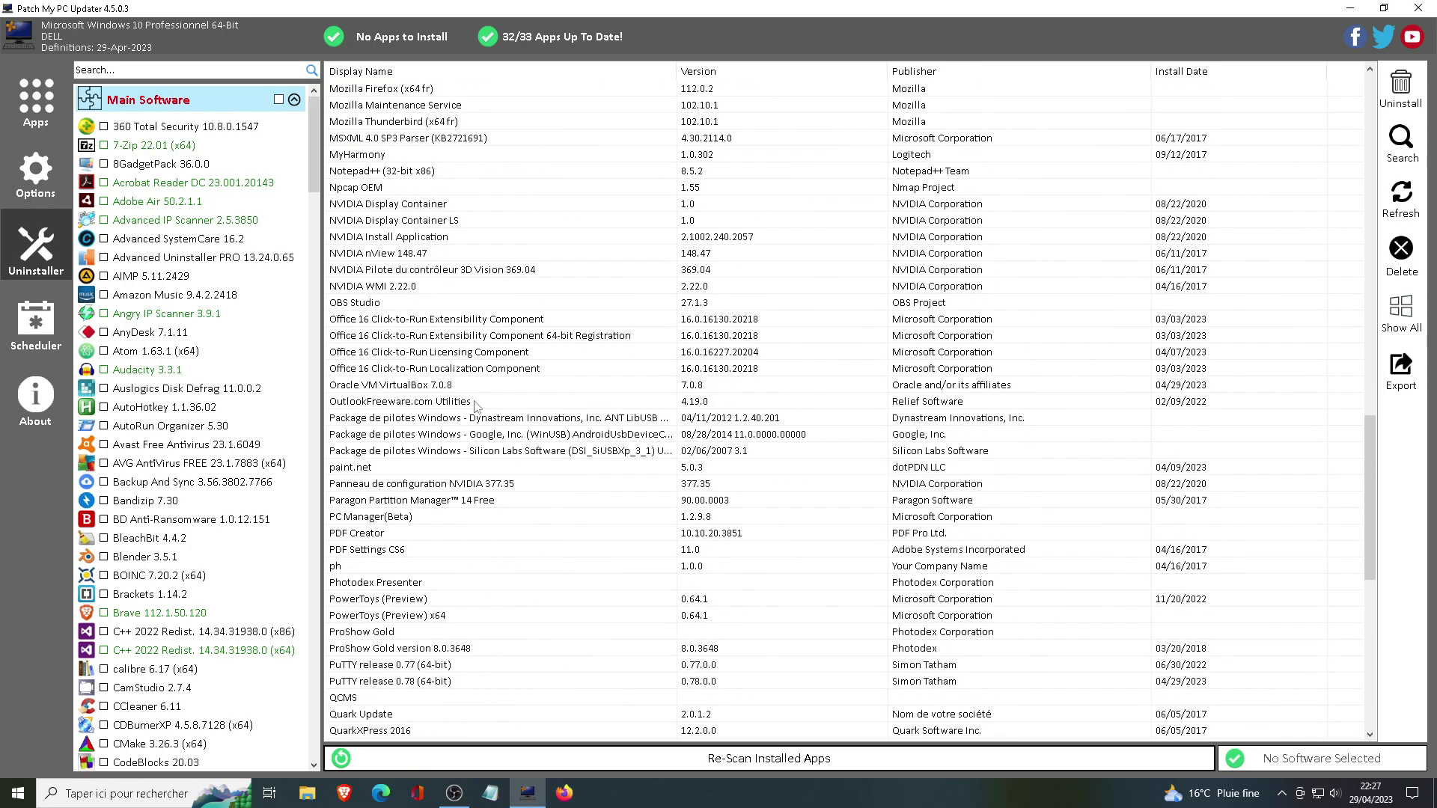
{"action": "scroll", "coordinate": [477, 408], "scroll_direction": "up", "scroll_amount": 8}
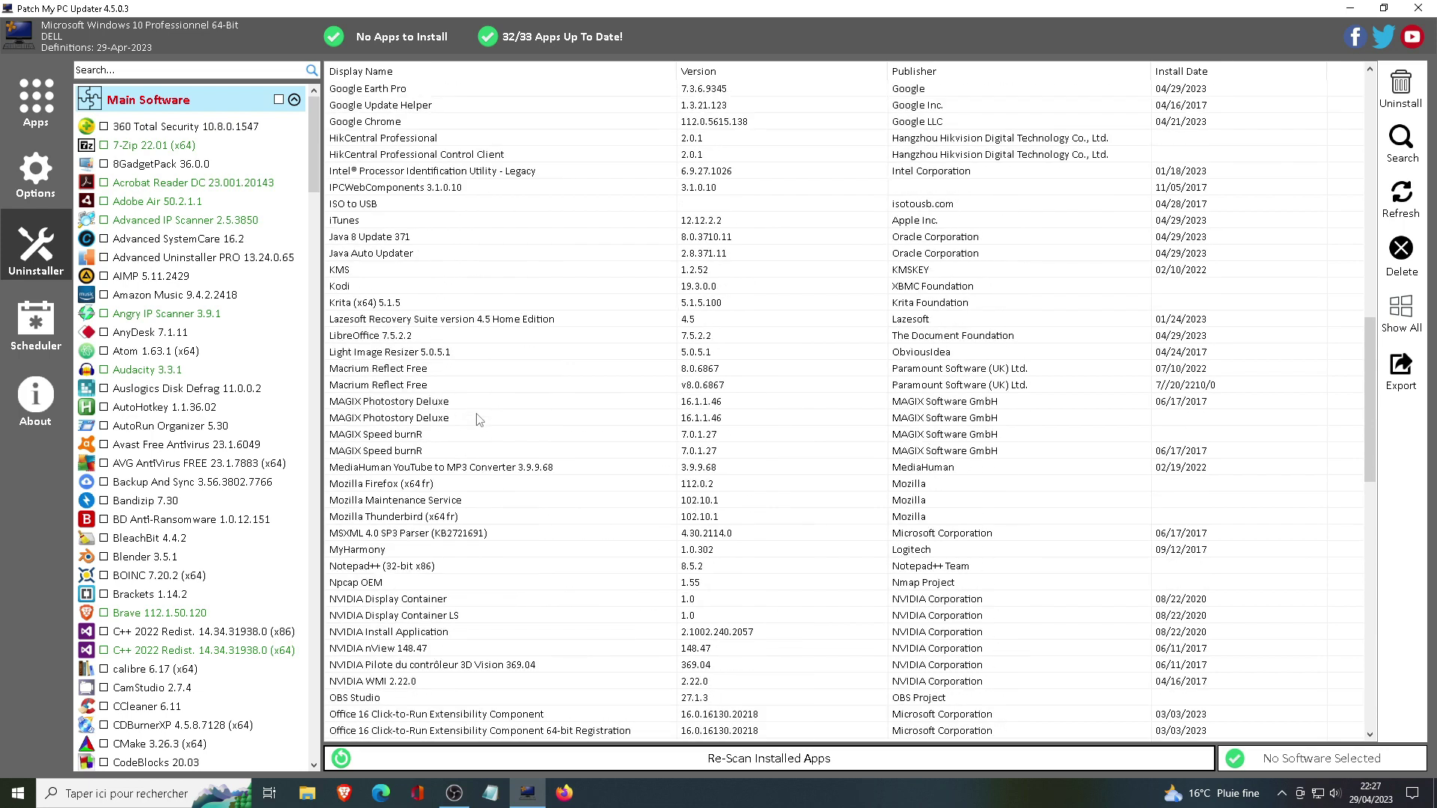
Show the uninstall options available for Krita (x64) 5.1.5 and dismiss them without choosing any.
{"action": "left_click", "coordinate": [424, 303]}
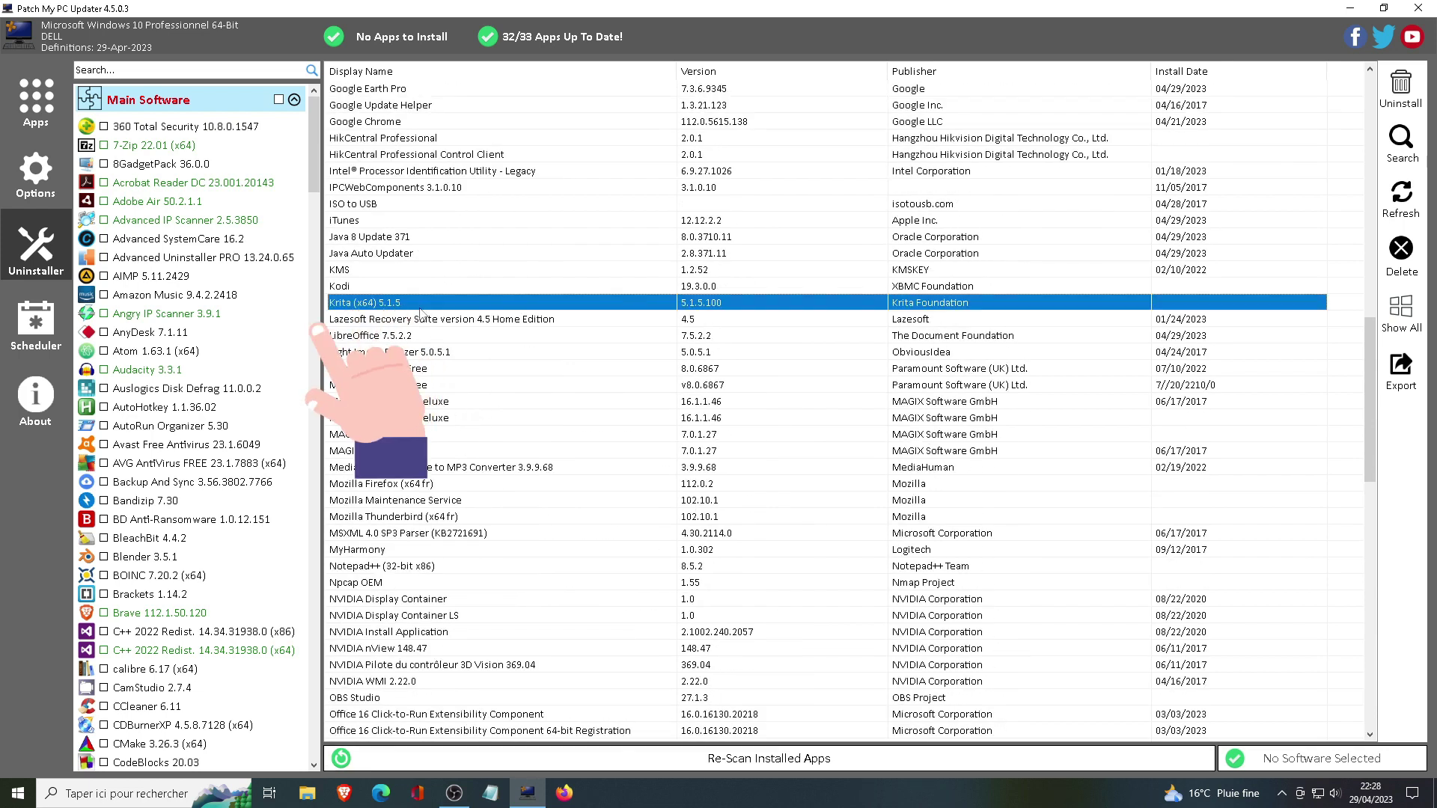
{"action": "right_click", "coordinate": [422, 307]}
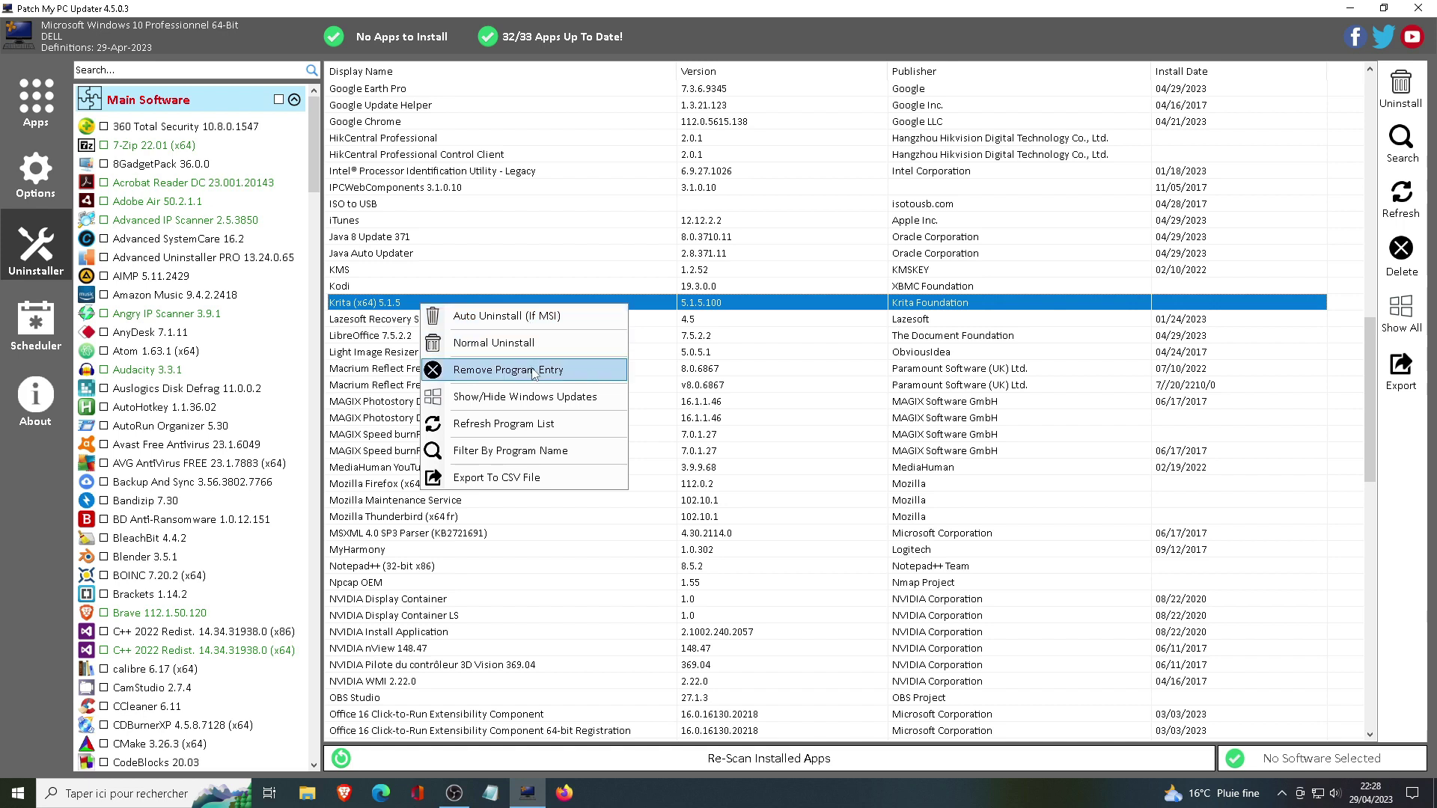
{"action": "left_click", "coordinate": [558, 633]}
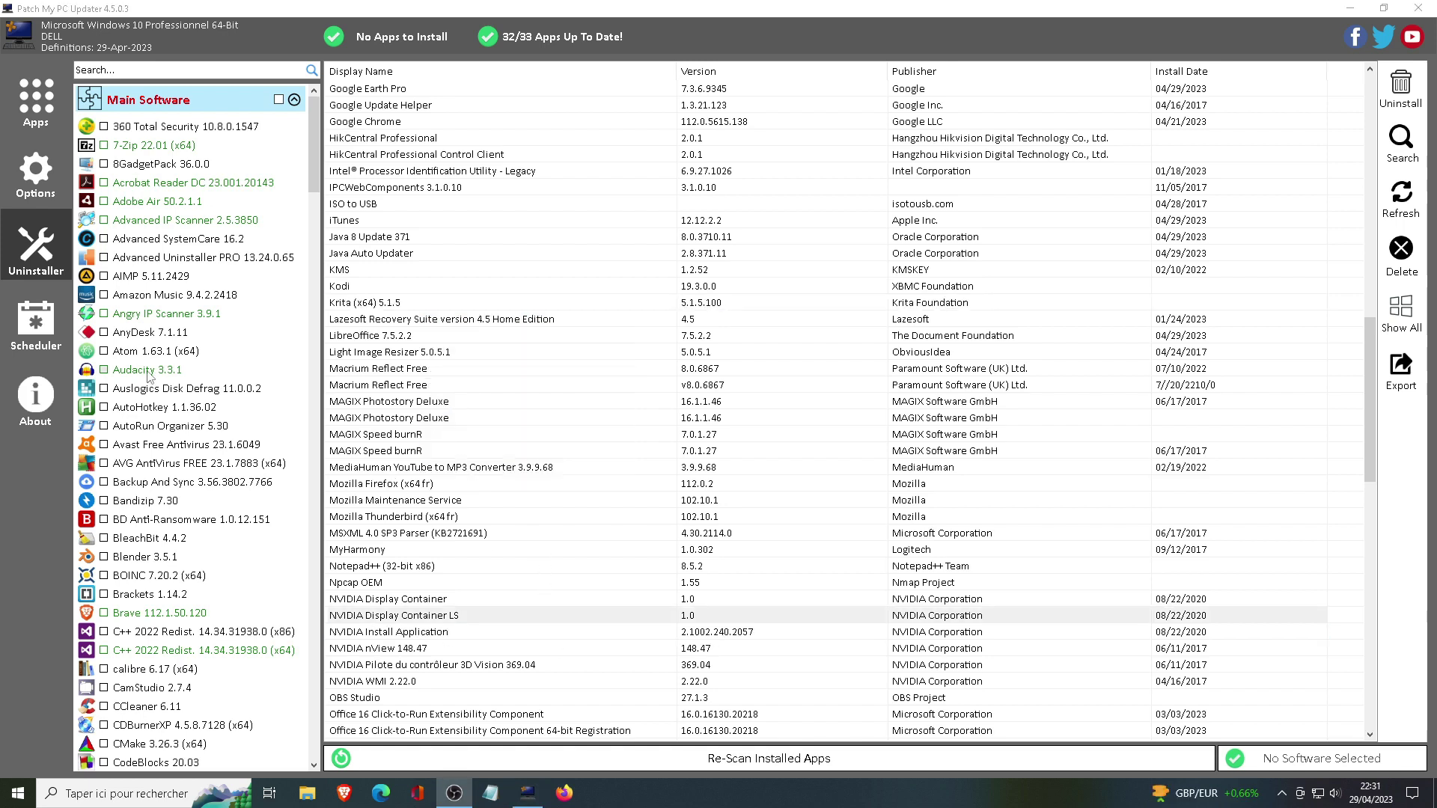
In the scheduler, set the update task to run once a month at hour 10 PM.
{"action": "left_click", "coordinate": [47, 348]}
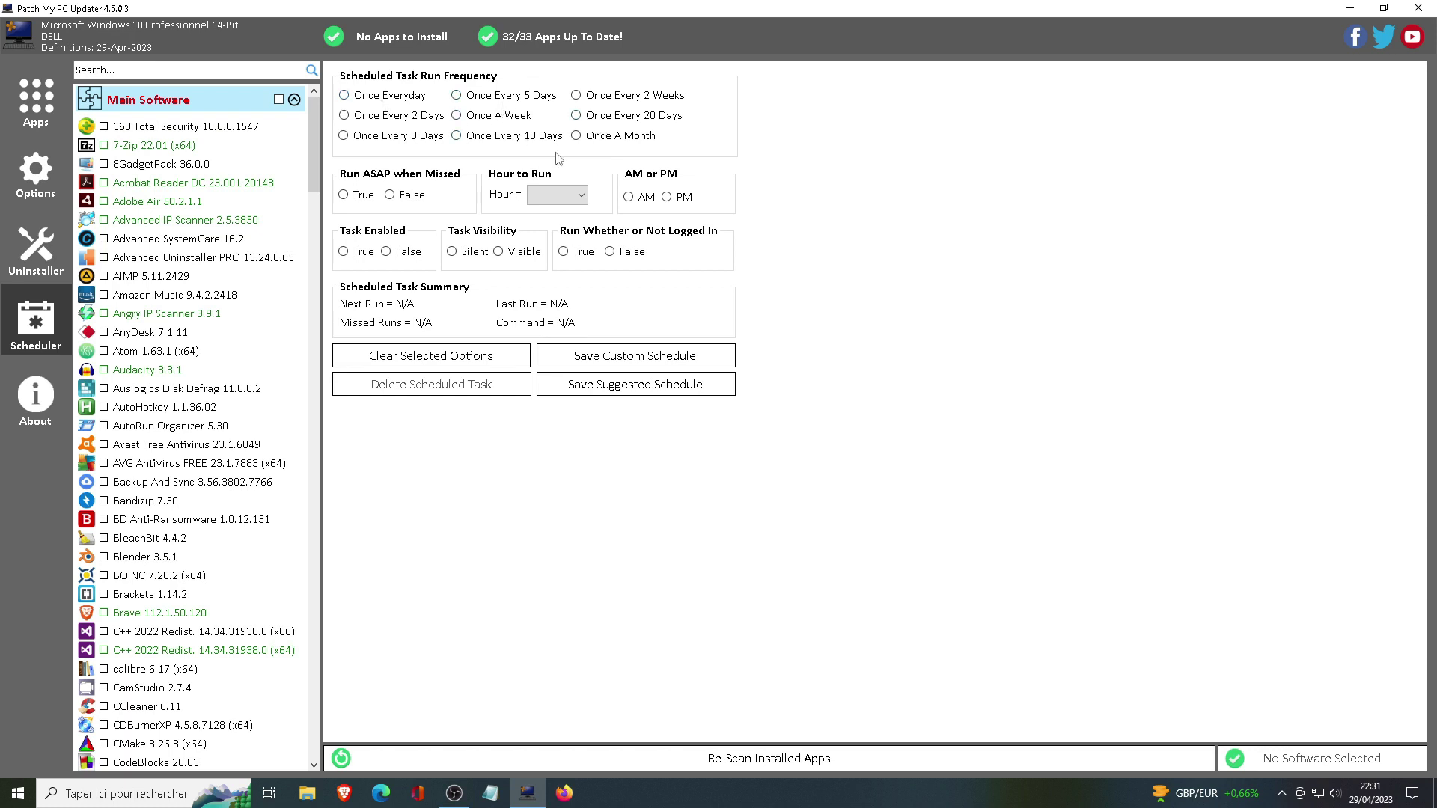
{"action": "left_click", "coordinate": [608, 140]}
{"action": "left_click", "coordinate": [542, 196]}
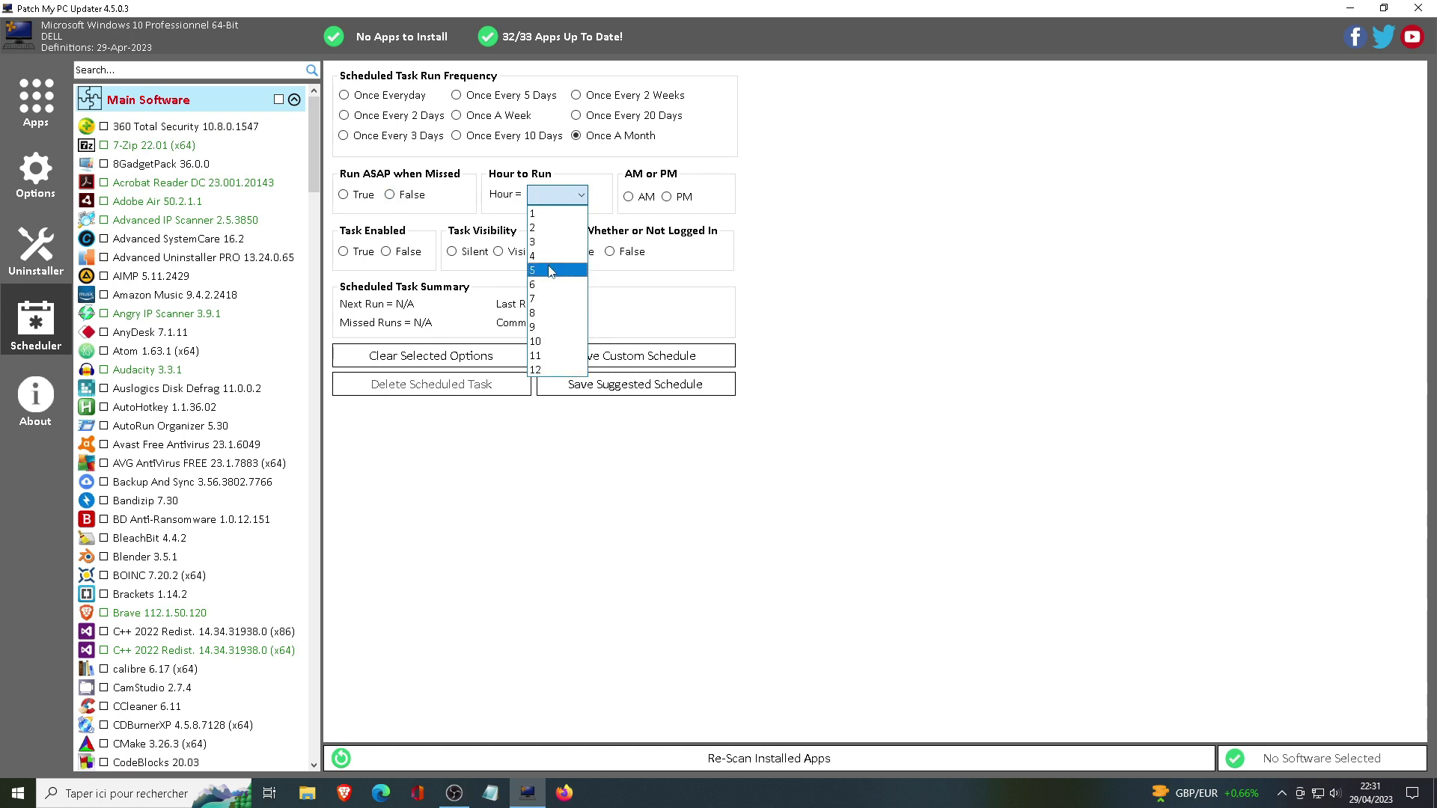
{"action": "left_click", "coordinate": [562, 341]}
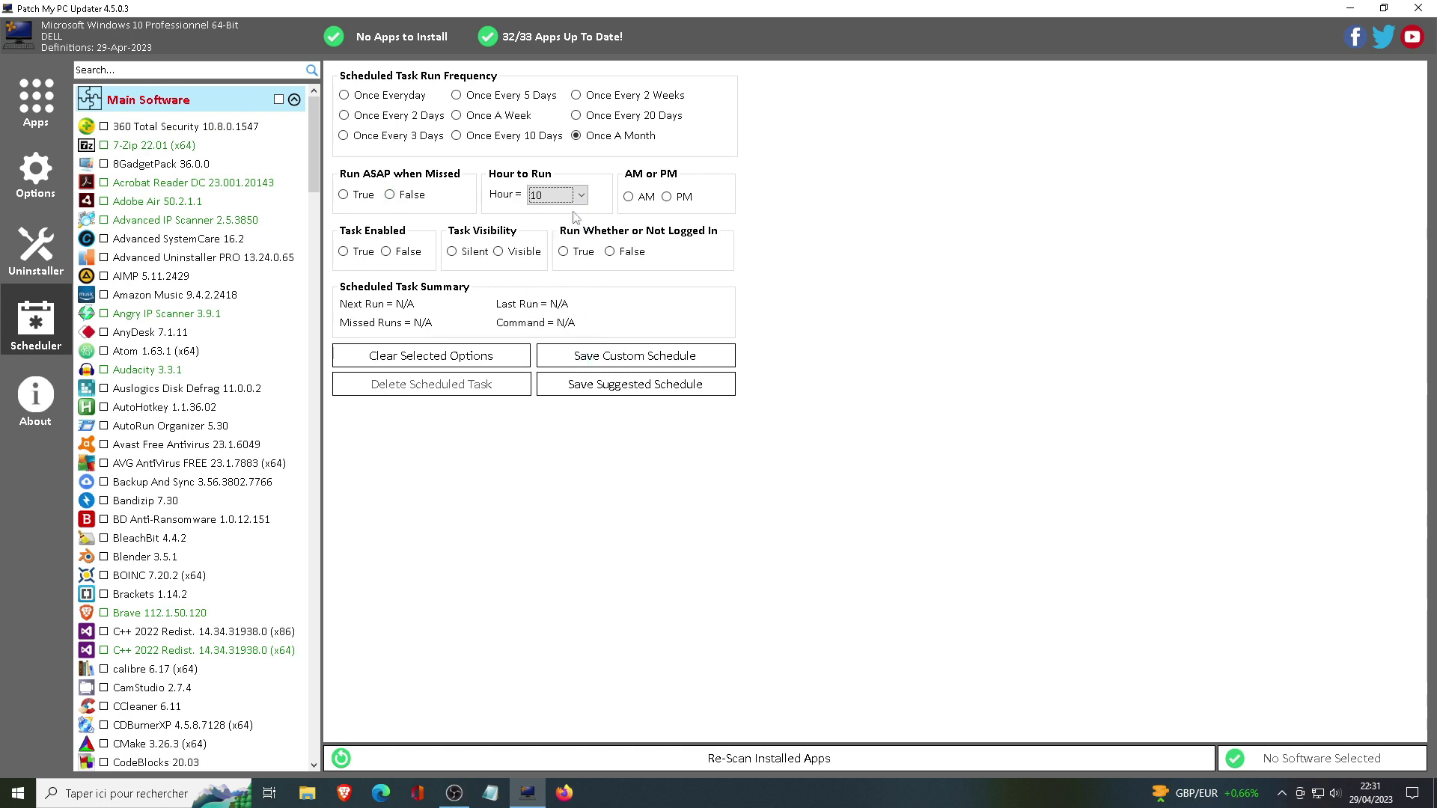
{"action": "left_click", "coordinate": [673, 199]}
Show the About page, look over the Patch My PC log file, close it and return to the app list.
{"action": "left_click", "coordinate": [49, 397]}
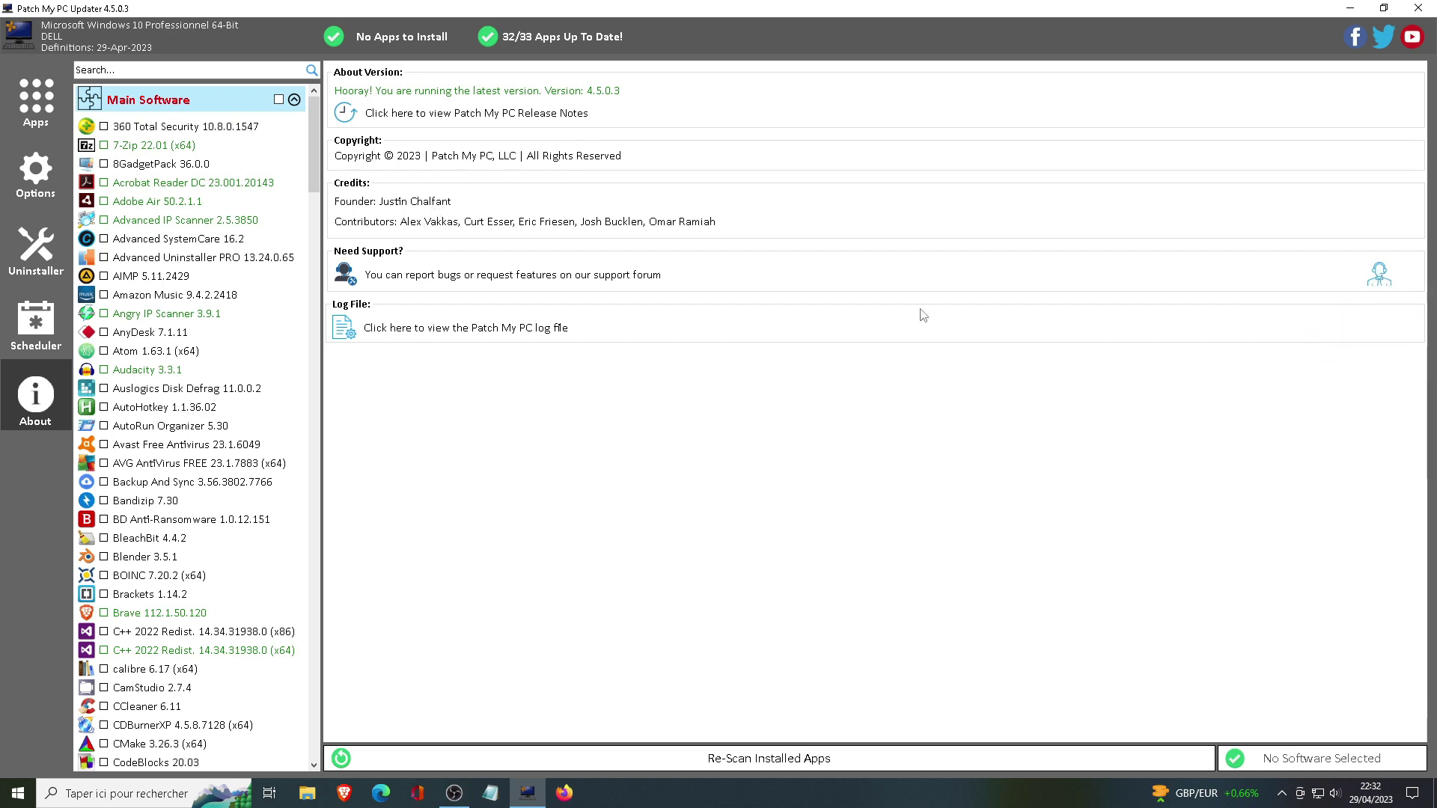
{"action": "left_click", "coordinate": [542, 330]}
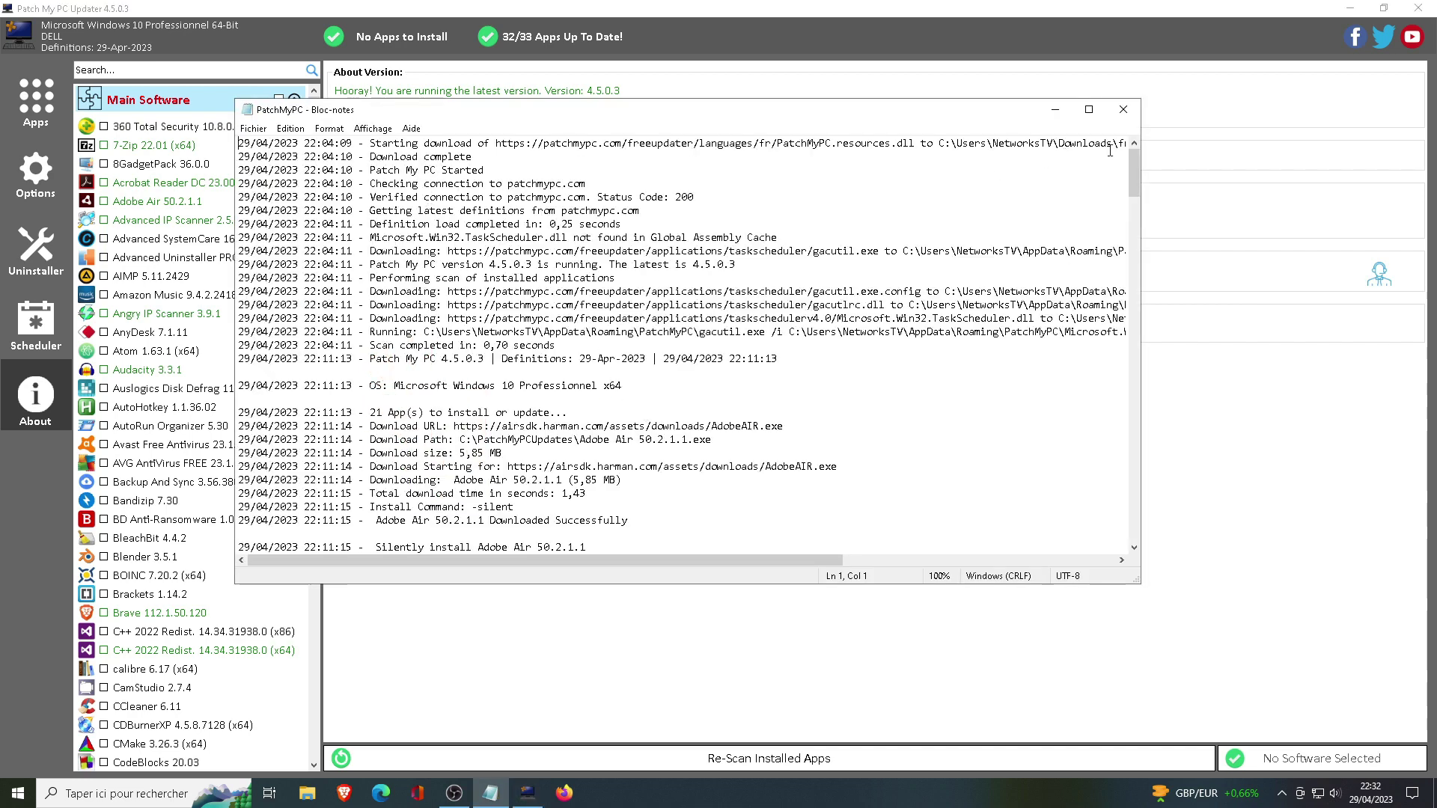
{"action": "left_click", "coordinate": [1124, 197]}
{"action": "mouse_move", "coordinate": [1134, 179]}
{"action": "left_mouse_down"}
{"action": "mouse_move", "coordinate": [1148, 414]}
{"action": "mouse_move", "coordinate": [1135, 172]}
{"action": "left_mouse_up"}
{"action": "left_click", "coordinate": [1124, 110]}
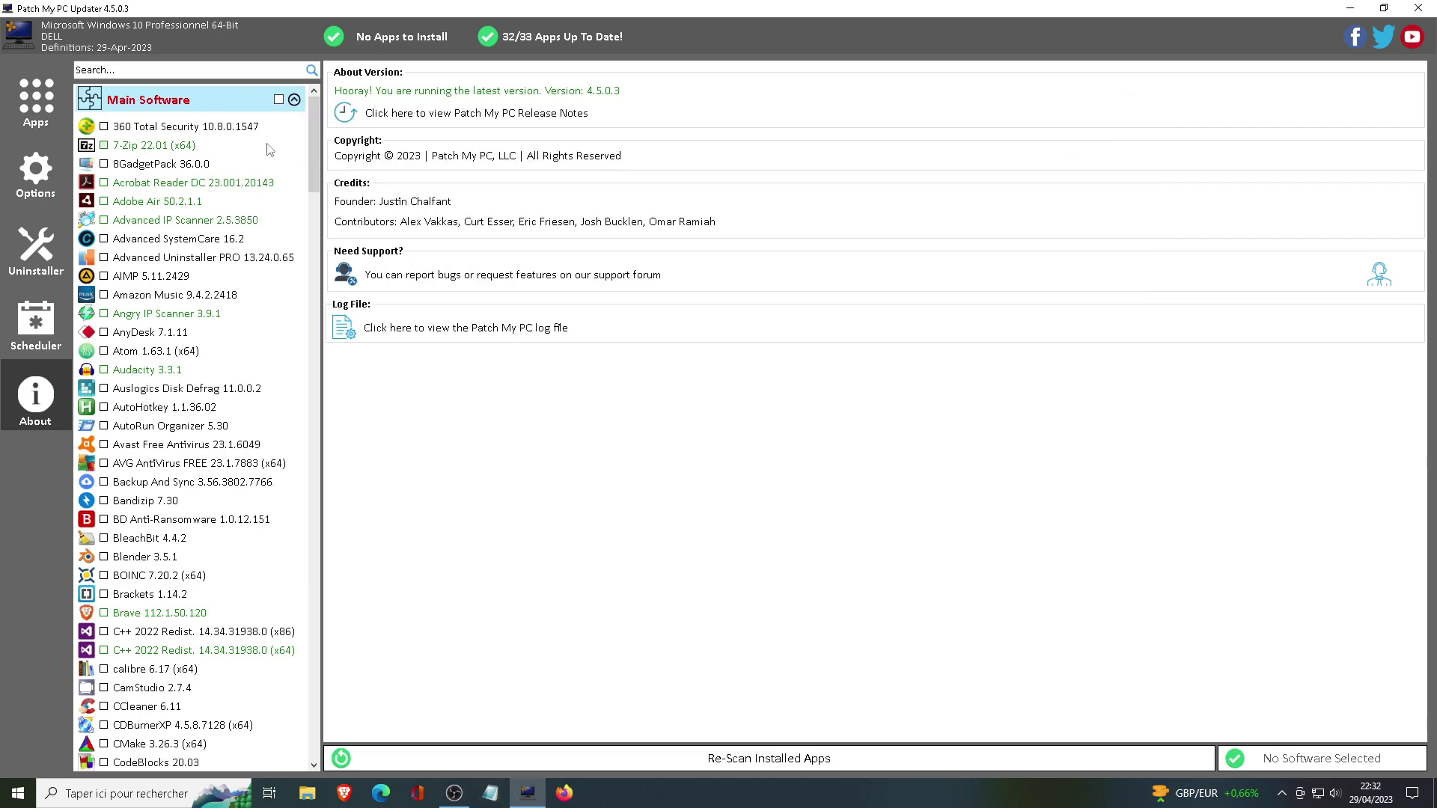
{"action": "left_click", "coordinate": [36, 101]}
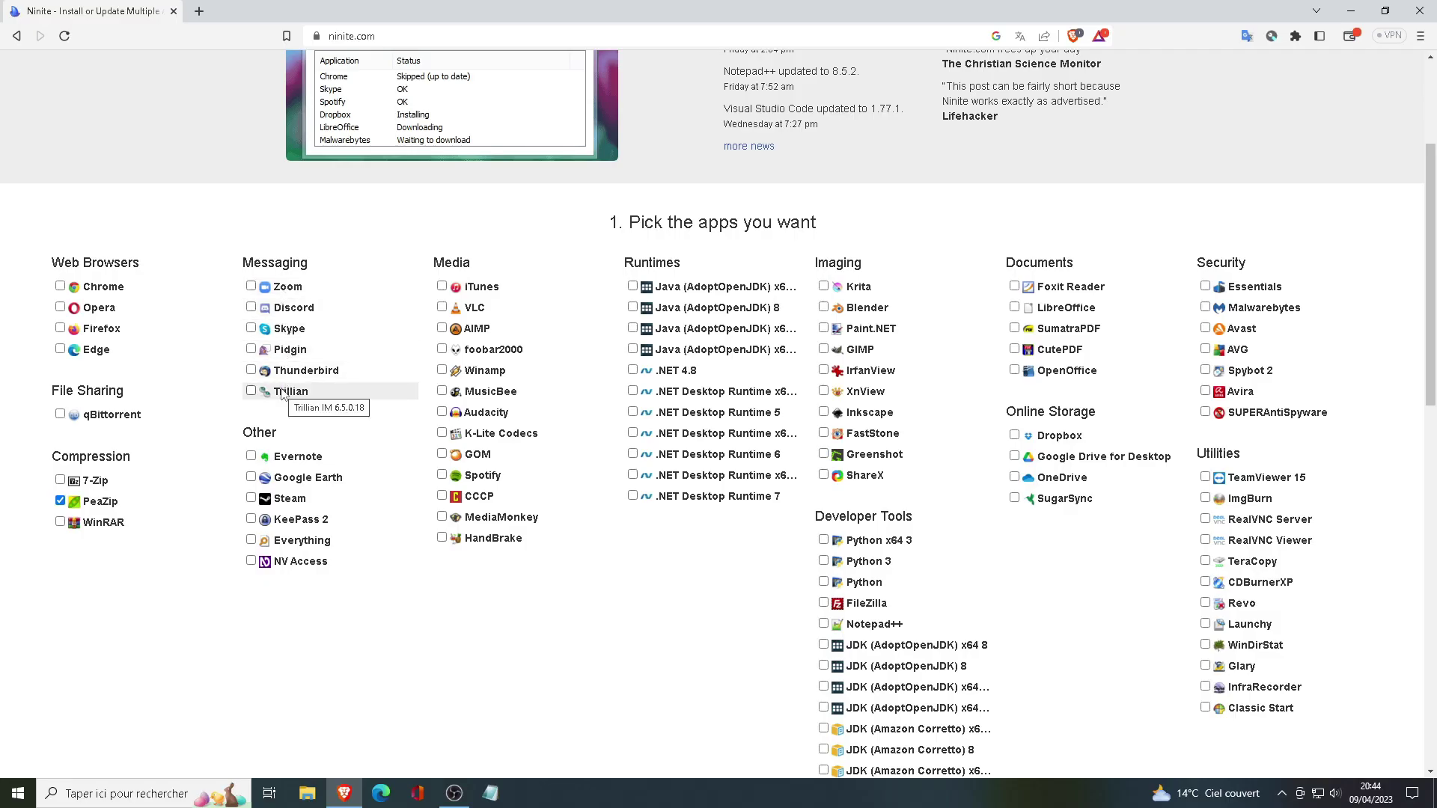
On the Ninite website in Brave, select Thunderbird among the messaging apps to install.
{"action": "left_click", "coordinate": [252, 371]}
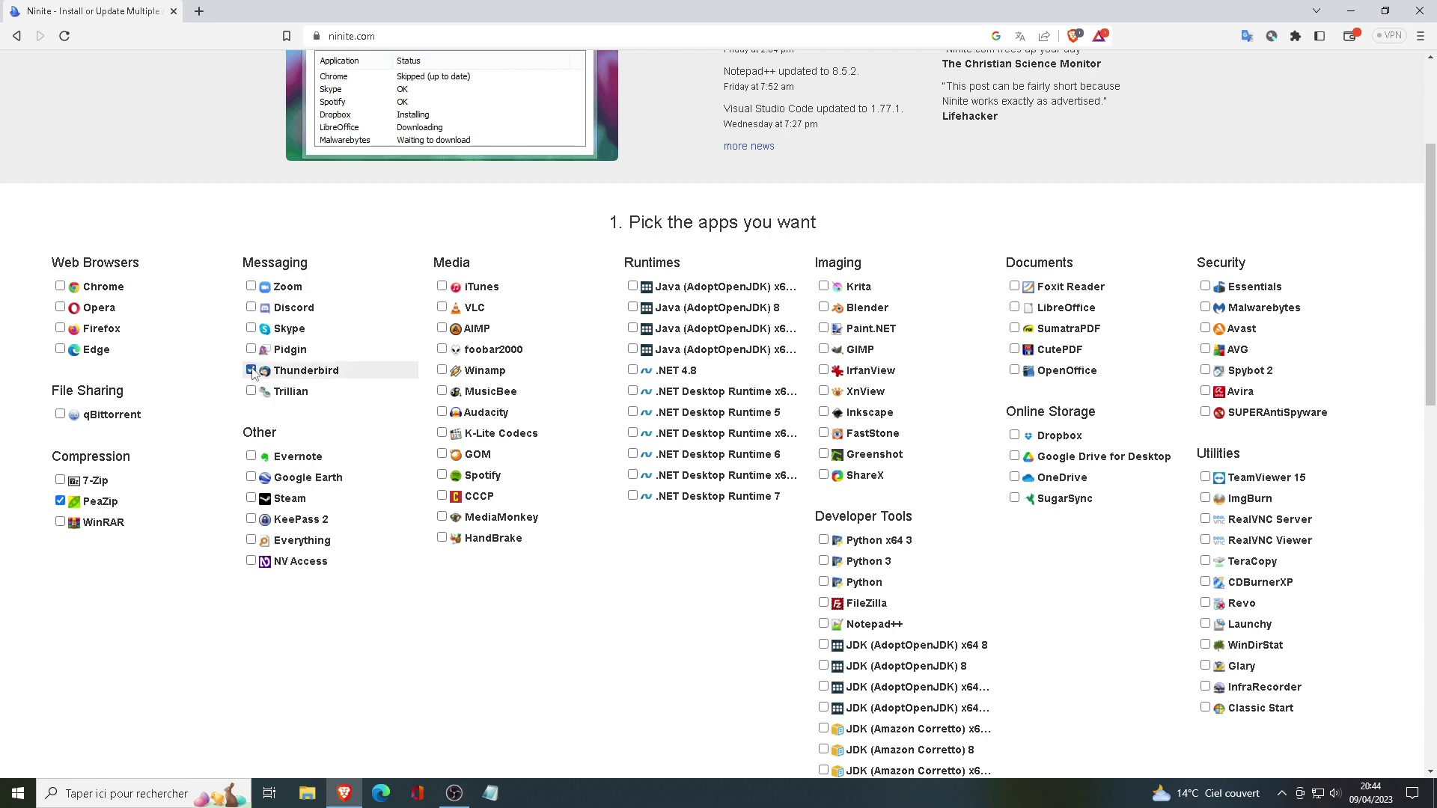